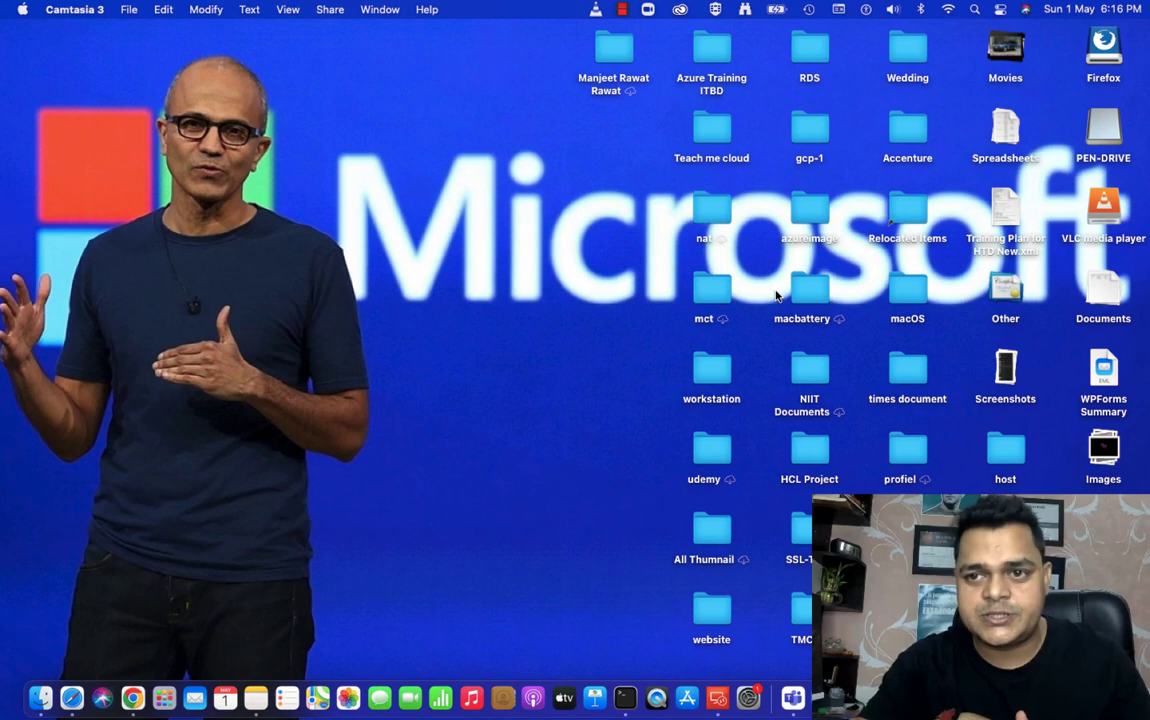
- Switch to the full-screen OneNote space showing the MFA and SSPR page
key("ctrl+Right")
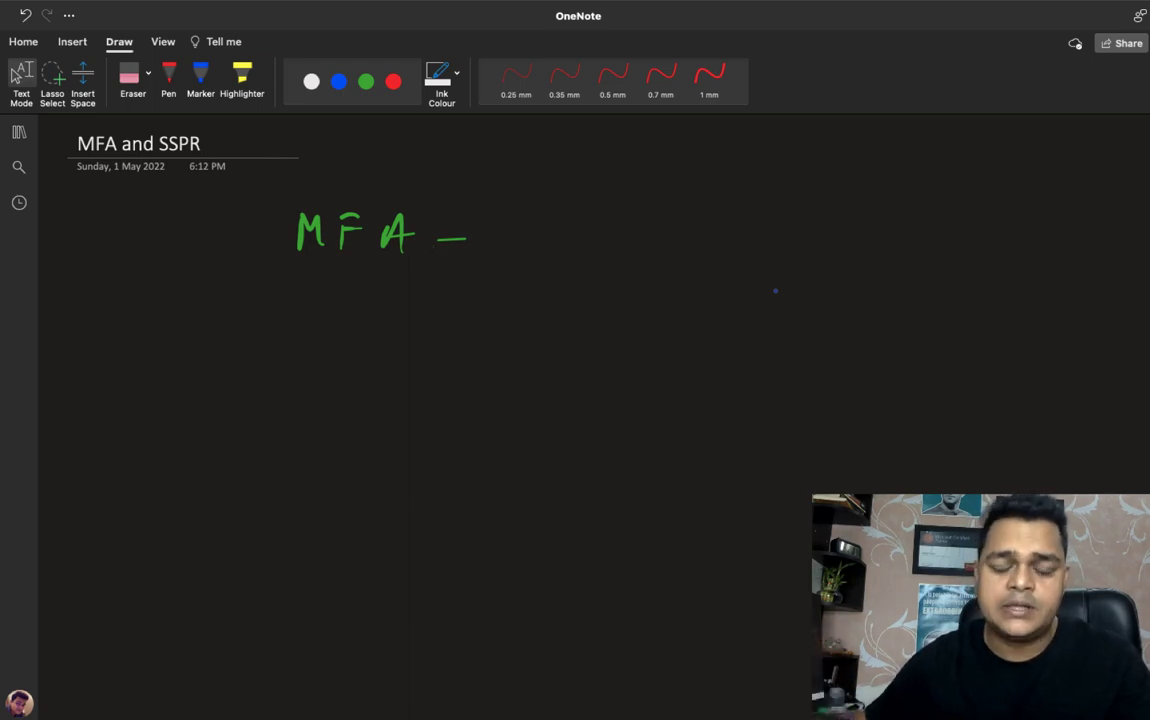
- Handwrite 'SSPR –' with the red 0.7 mm pen below 'MFA –', then return to Text Mode
left_click(393, 81)
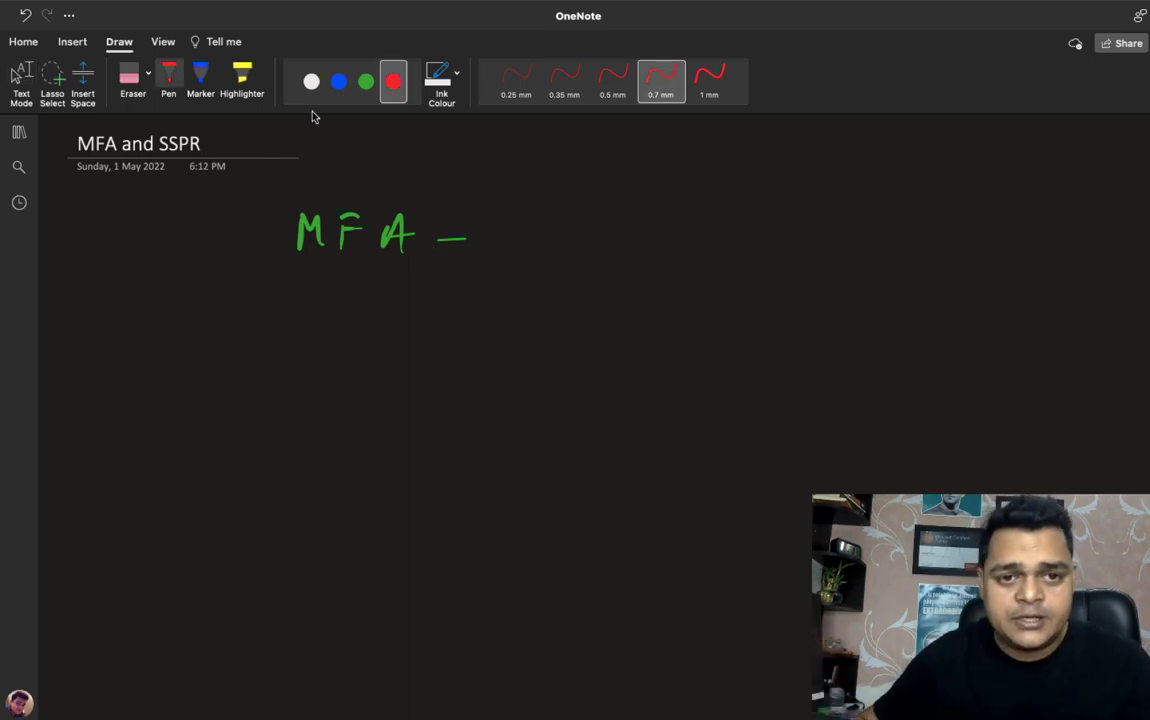
left_click_drag(301, 310, 287, 336)
left_click_drag(327, 311, 313, 336)
mouse_move(347, 306)
left_mouse_down()
mouse_move(348, 341)
mouse_move(347, 326)
mouse_move(410, 334)
left_mouse_up()
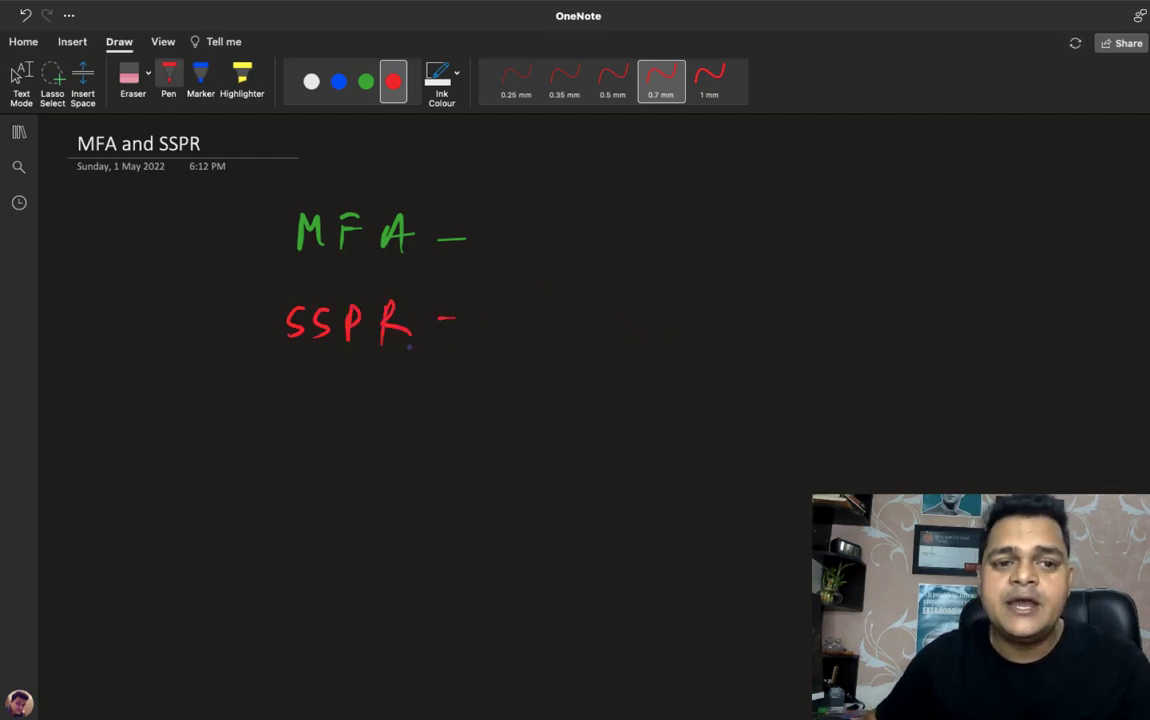
left_click(20, 75)
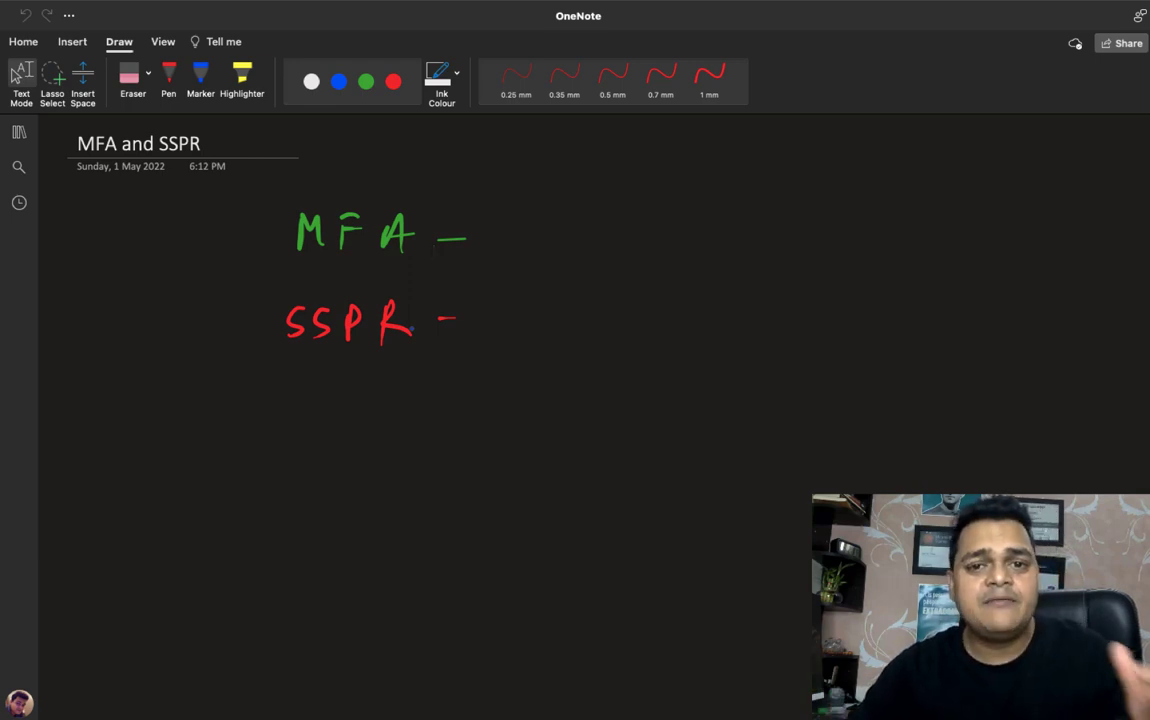
- Return to the desktop and load office.com in Google Chrome
key("ctrl+Left")
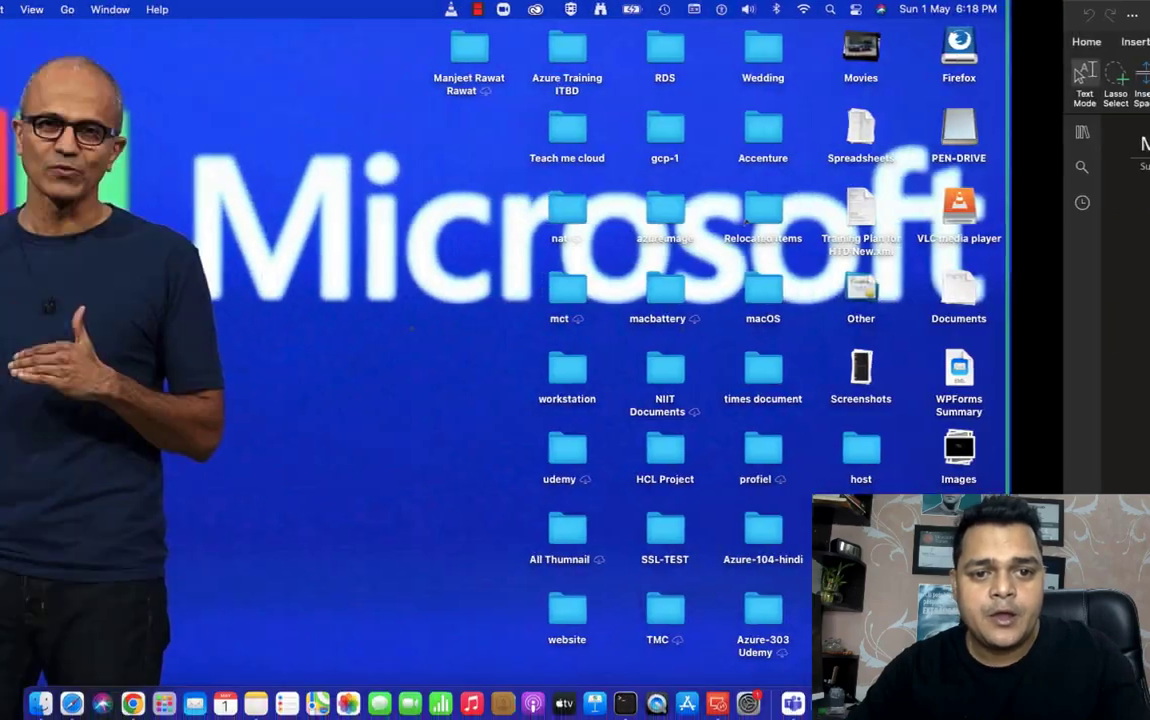
left_click(137, 700)
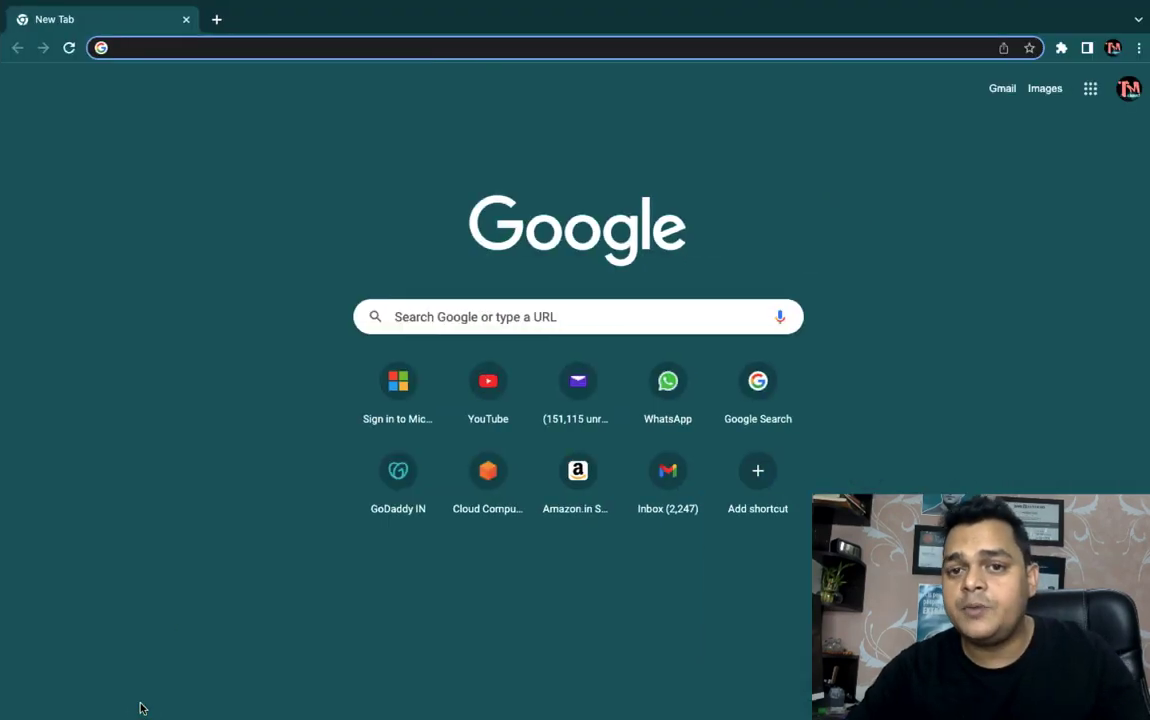
left_click(274, 46)
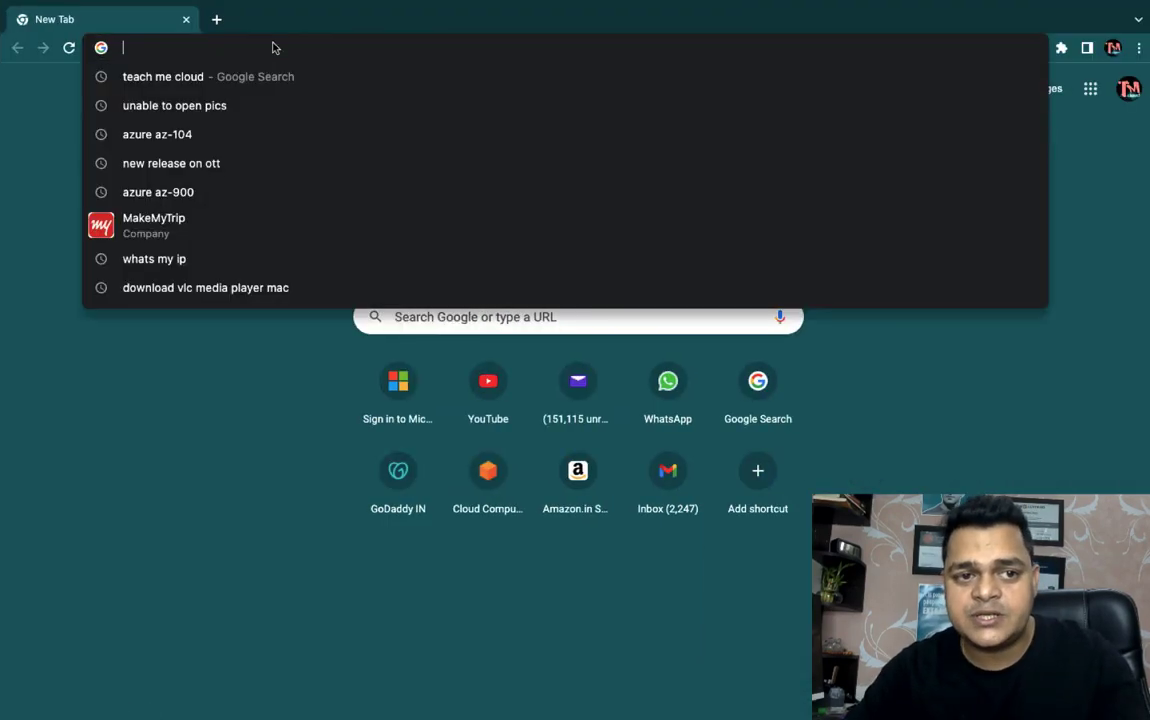
type("po")
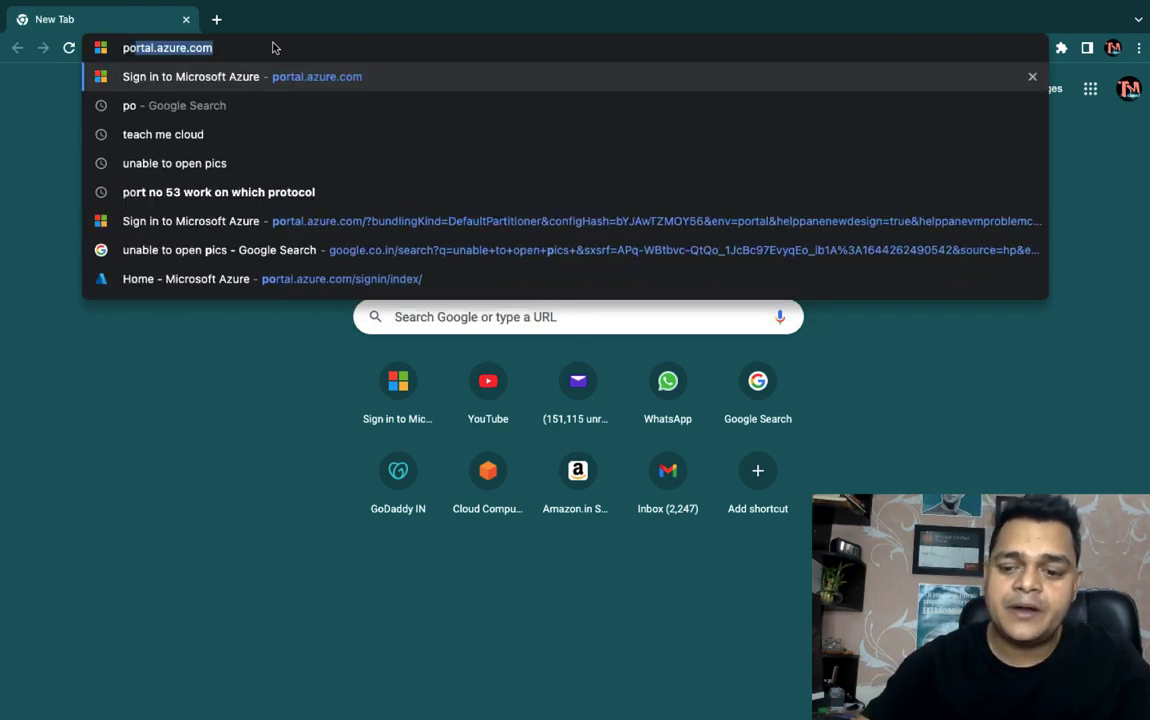
key("BackSpace")
key("BackSpace")
key("BackSpace")
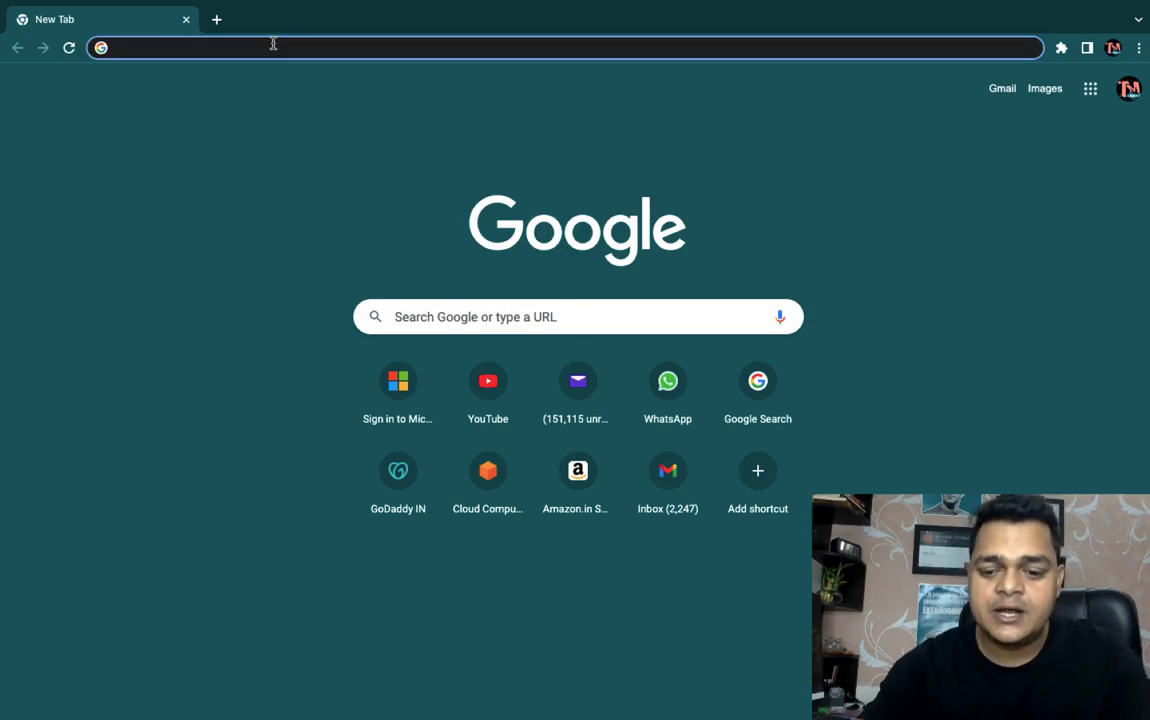
type("of")
key("Return")
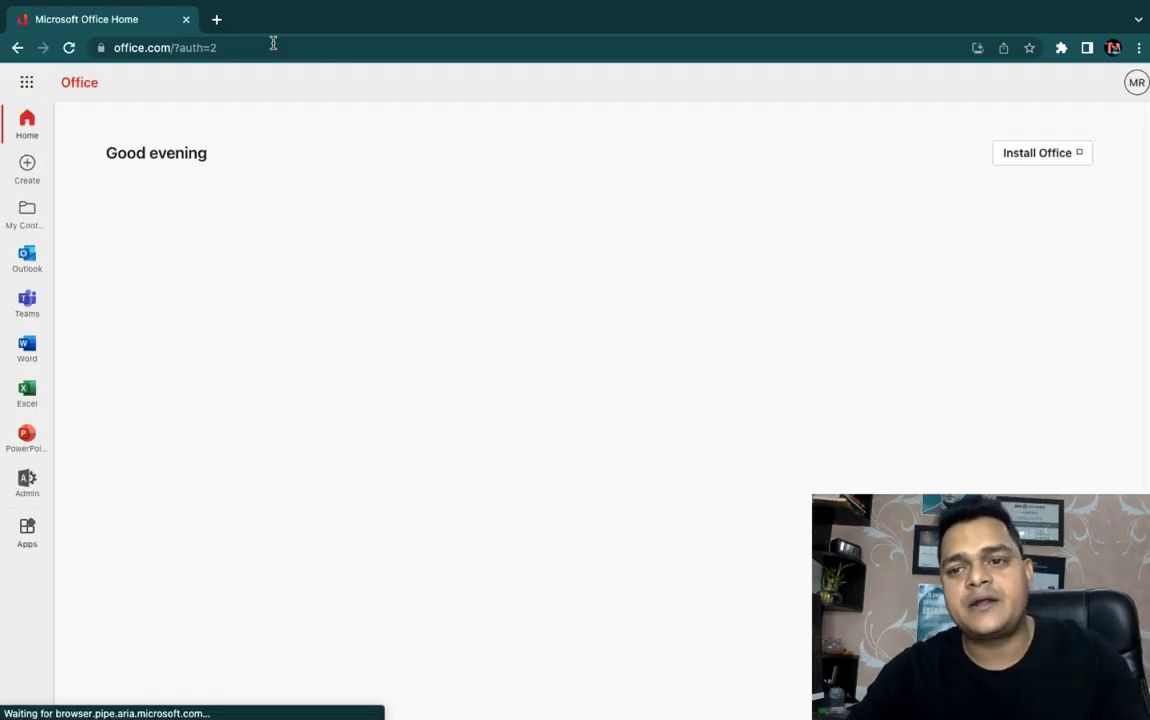
- Review the signed-in MR account details, then open Admin from the left rail
left_click(1138, 86)
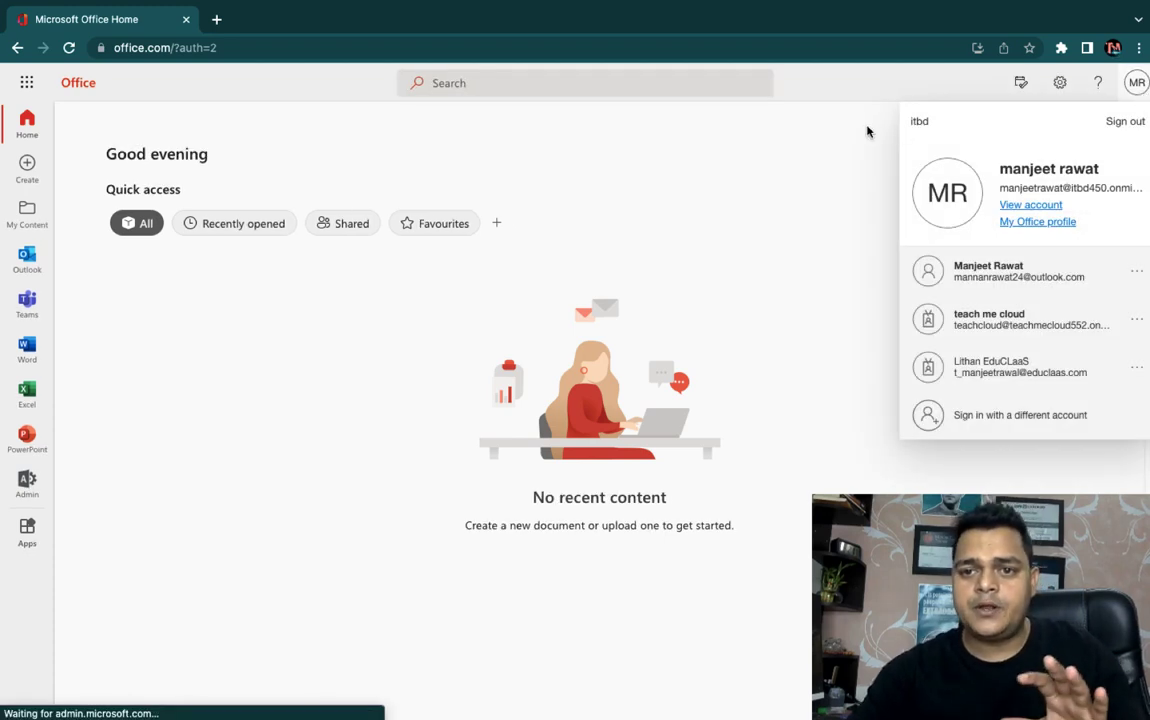
left_click(851, 93)
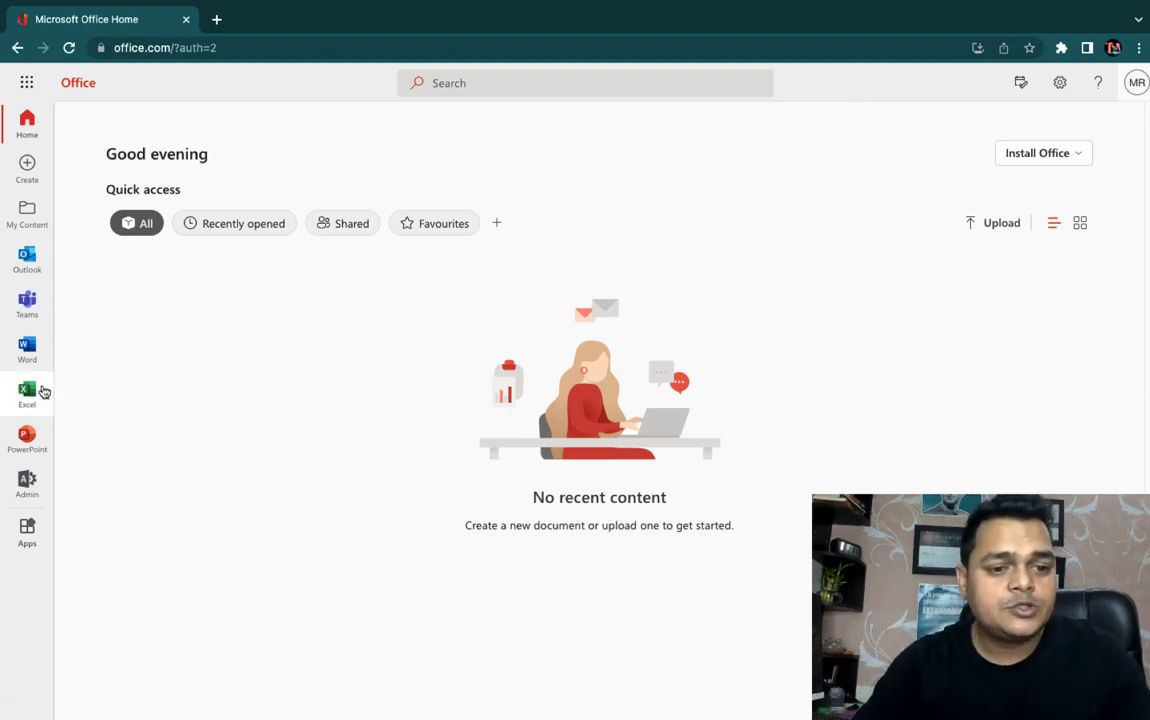
left_click(20, 490)
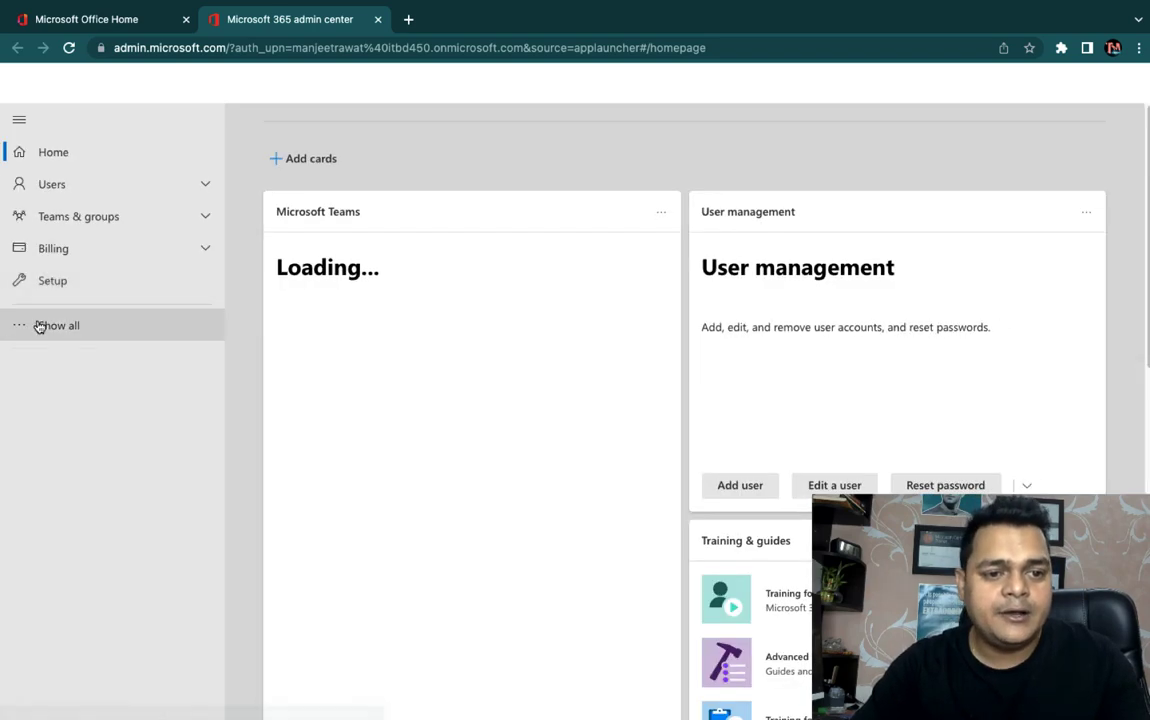
- Expand Show all and open Azure Active Directory under Admin centers
left_click(45, 330)
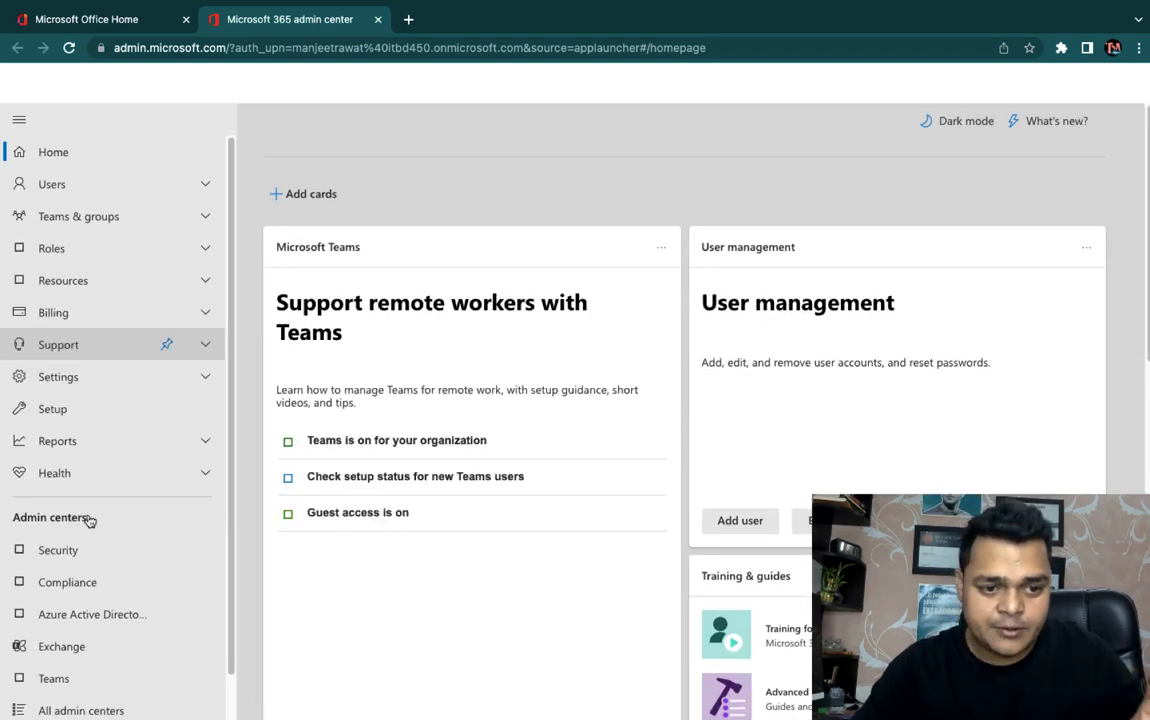
scroll(95, 621, "down", 1)
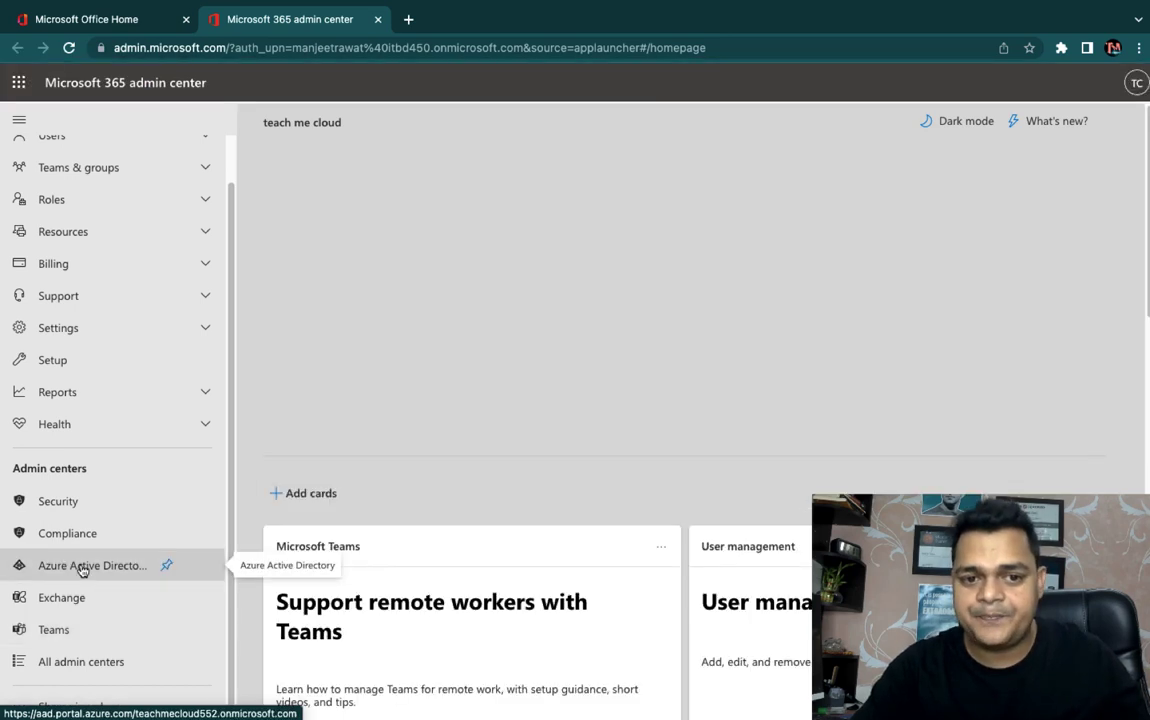
left_click(82, 567)
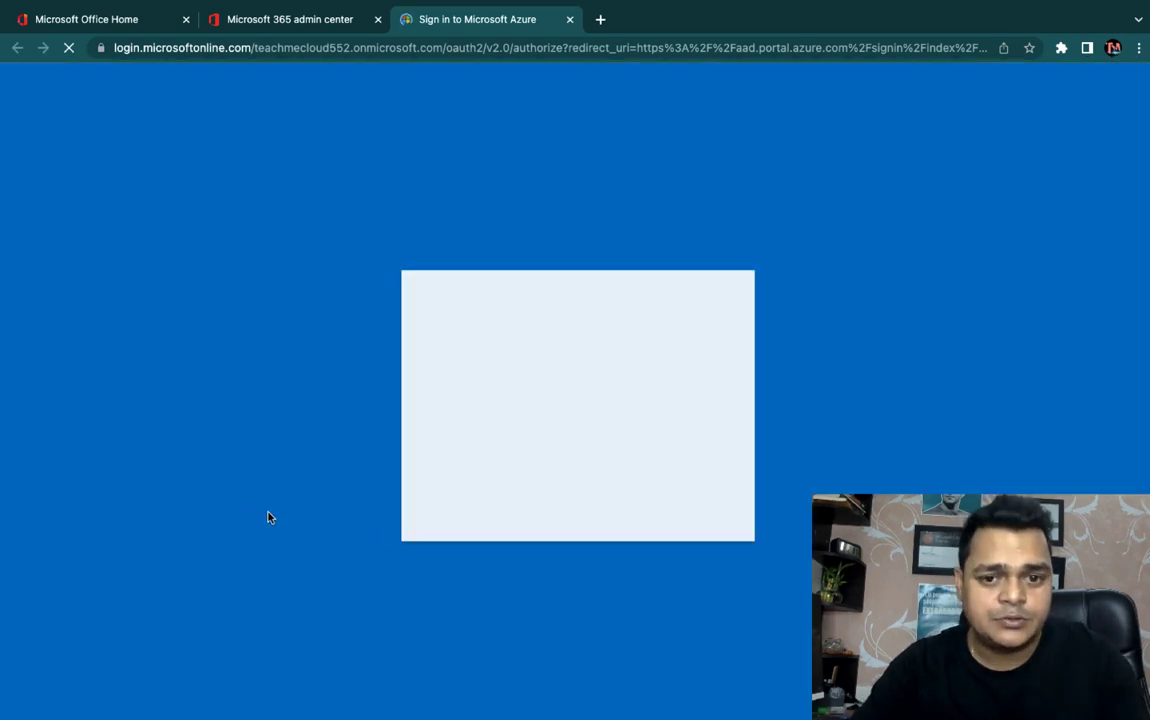
- Sign in with the first listed account, dismiss the survey and notices, and open Azure Active Directory
left_click(524, 294)
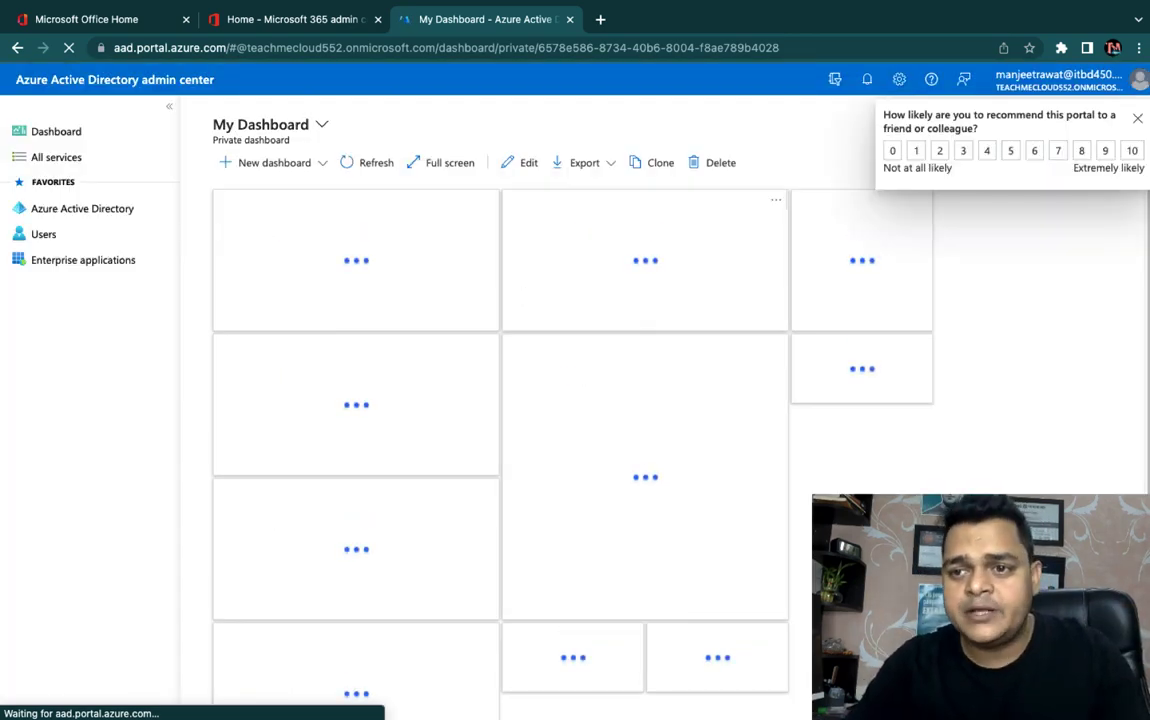
left_click(1137, 119)
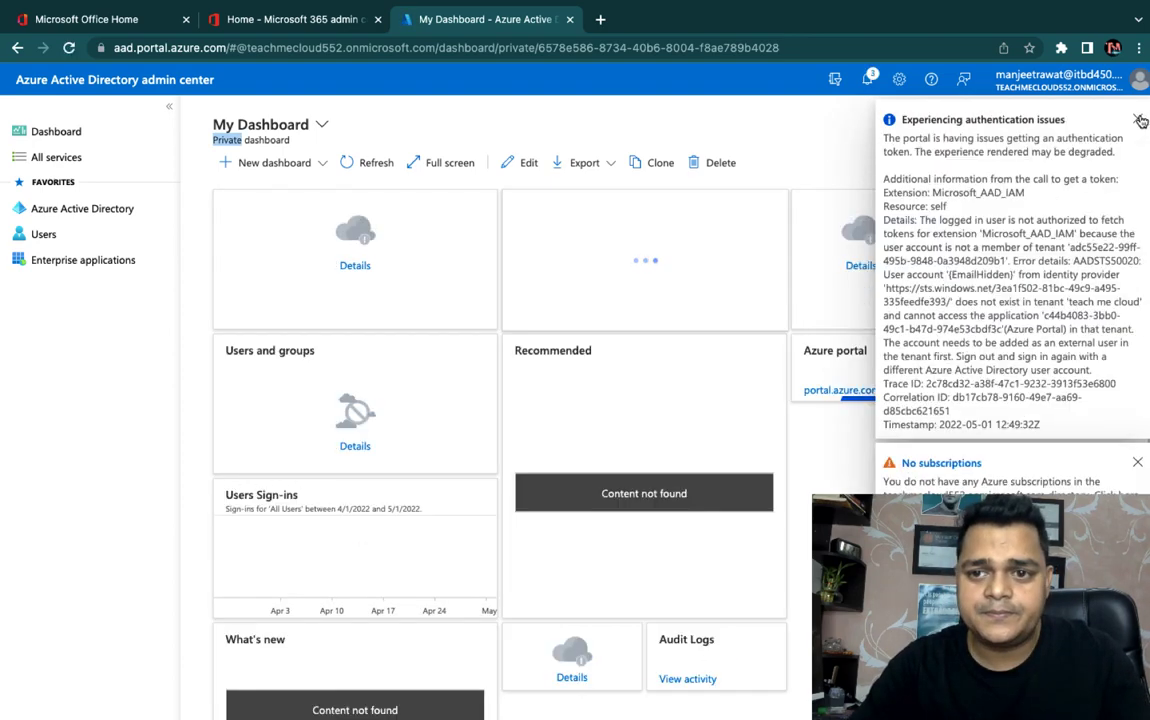
left_click(1137, 118)
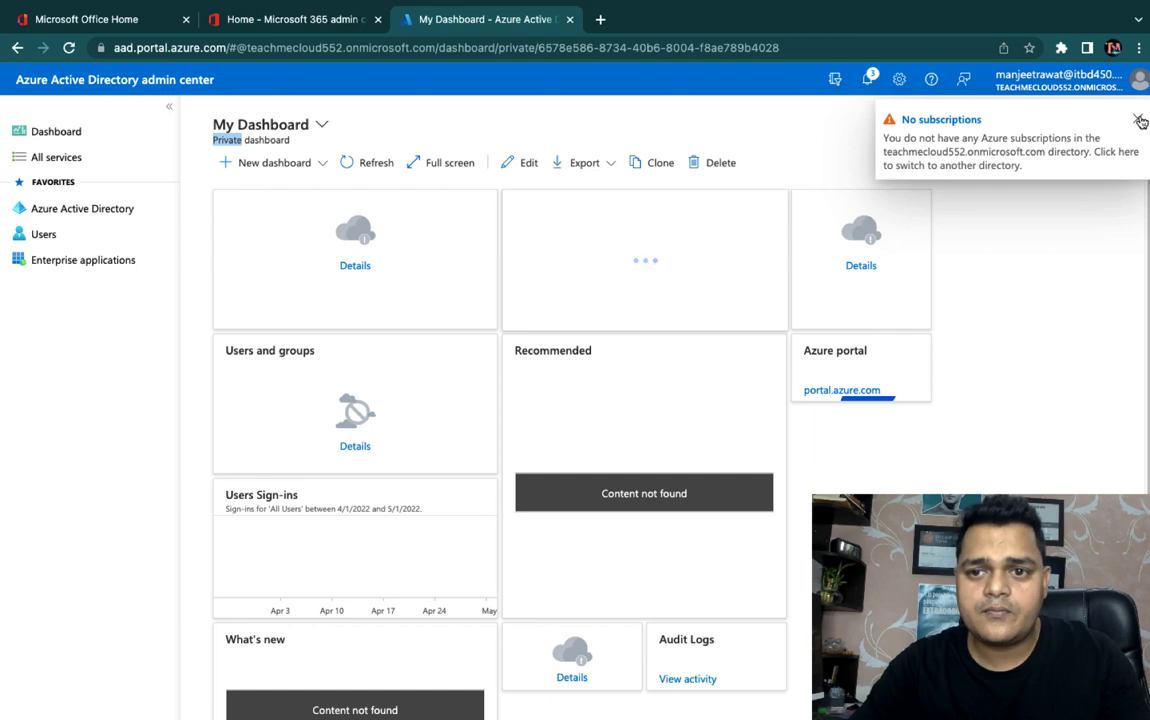
left_click(1140, 120)
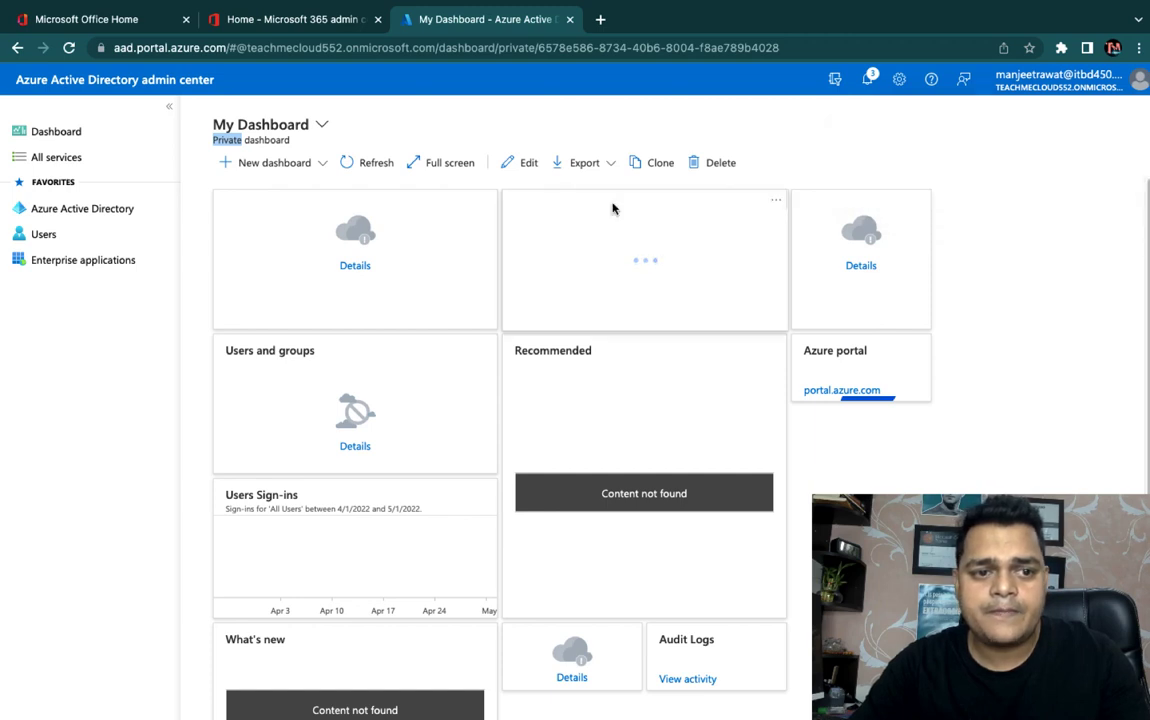
left_click(102, 210)
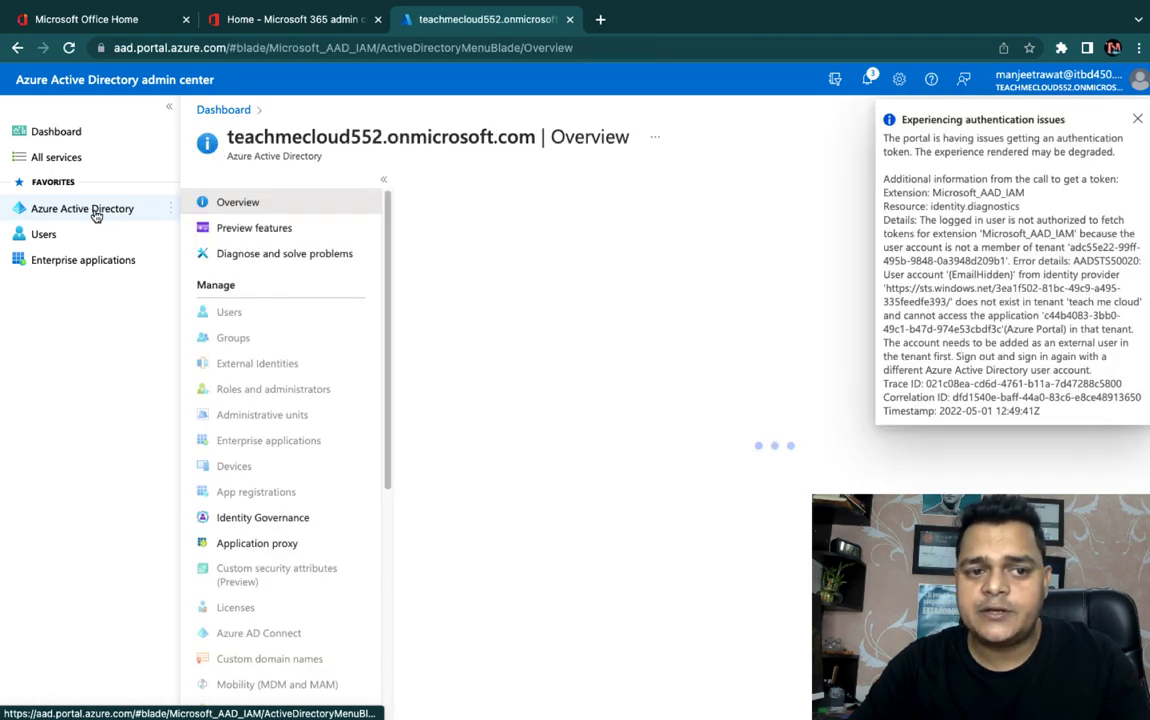
- Dismiss the authentication-issues notices and reload the tenant overview page
left_click(1137, 119)
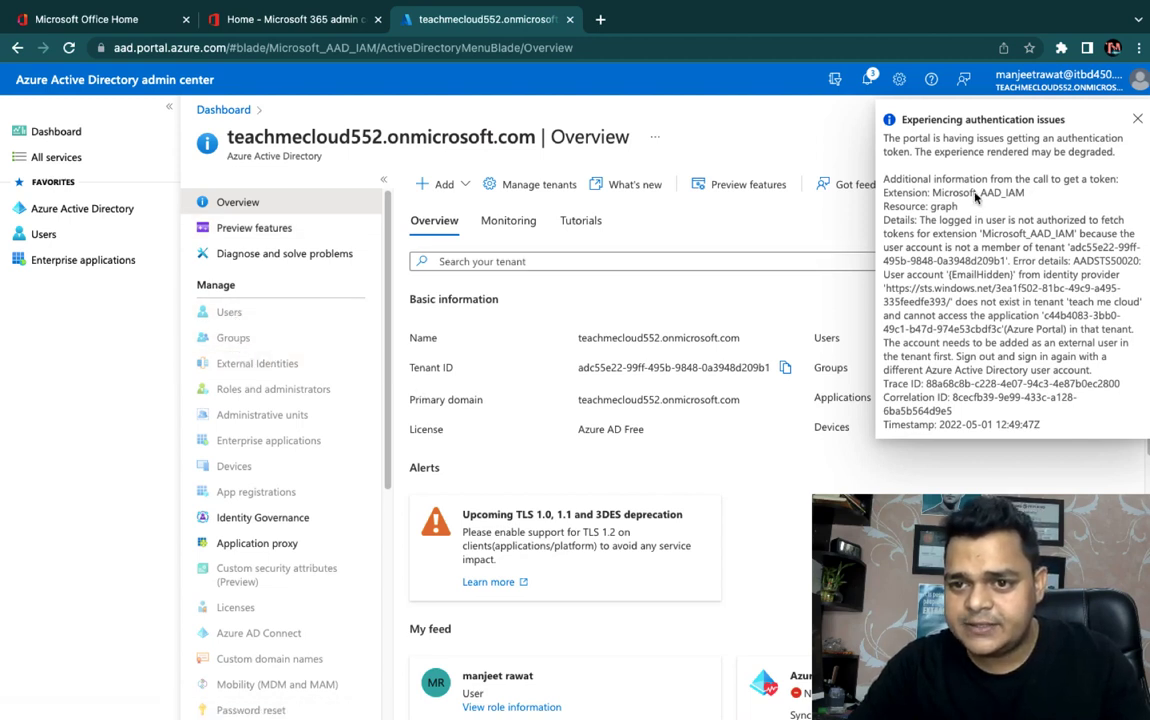
left_click(1136, 120)
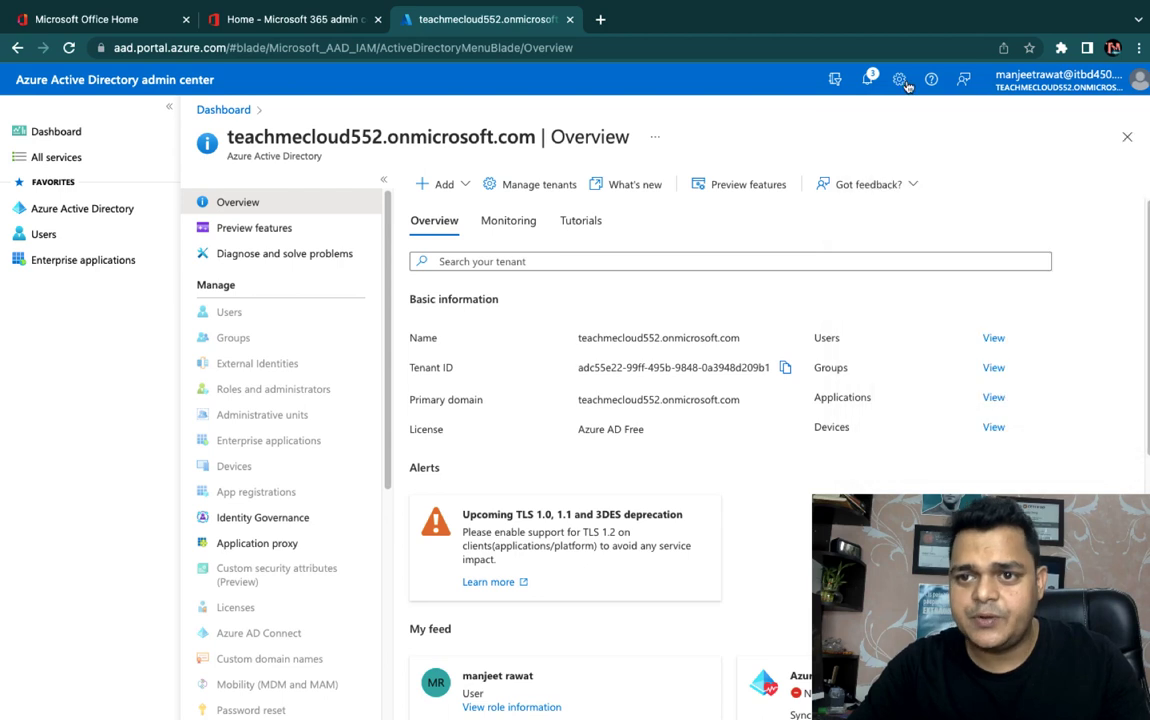
left_click(637, 44)
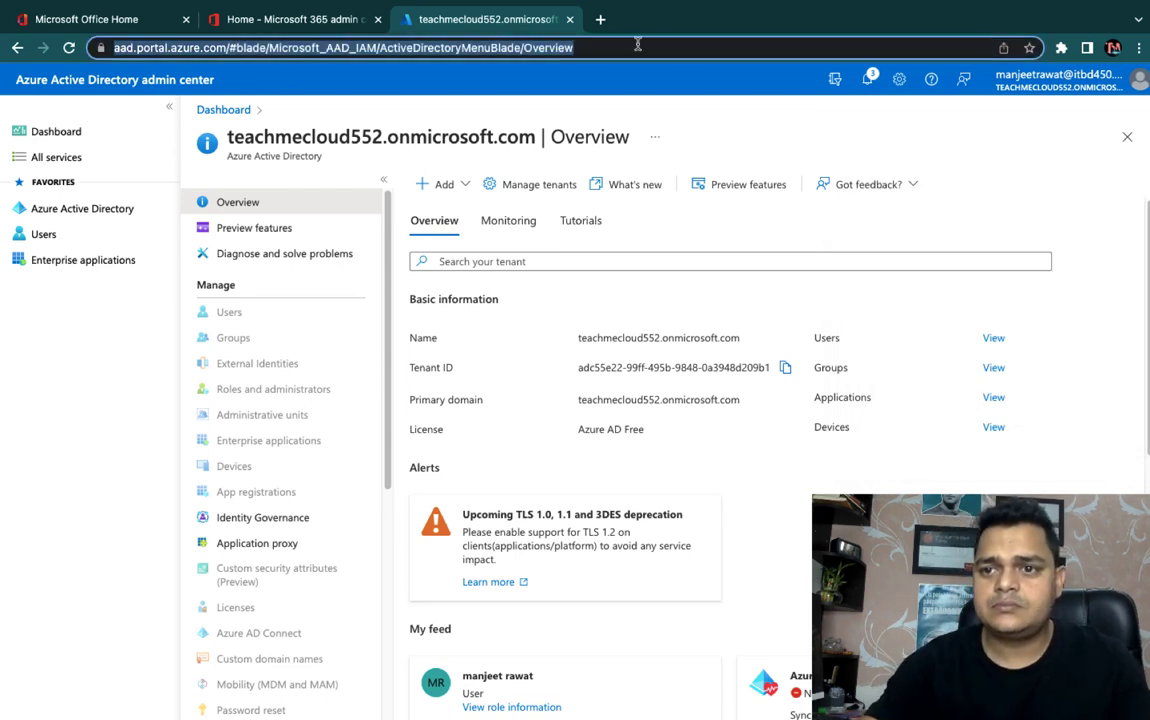
key("Return")
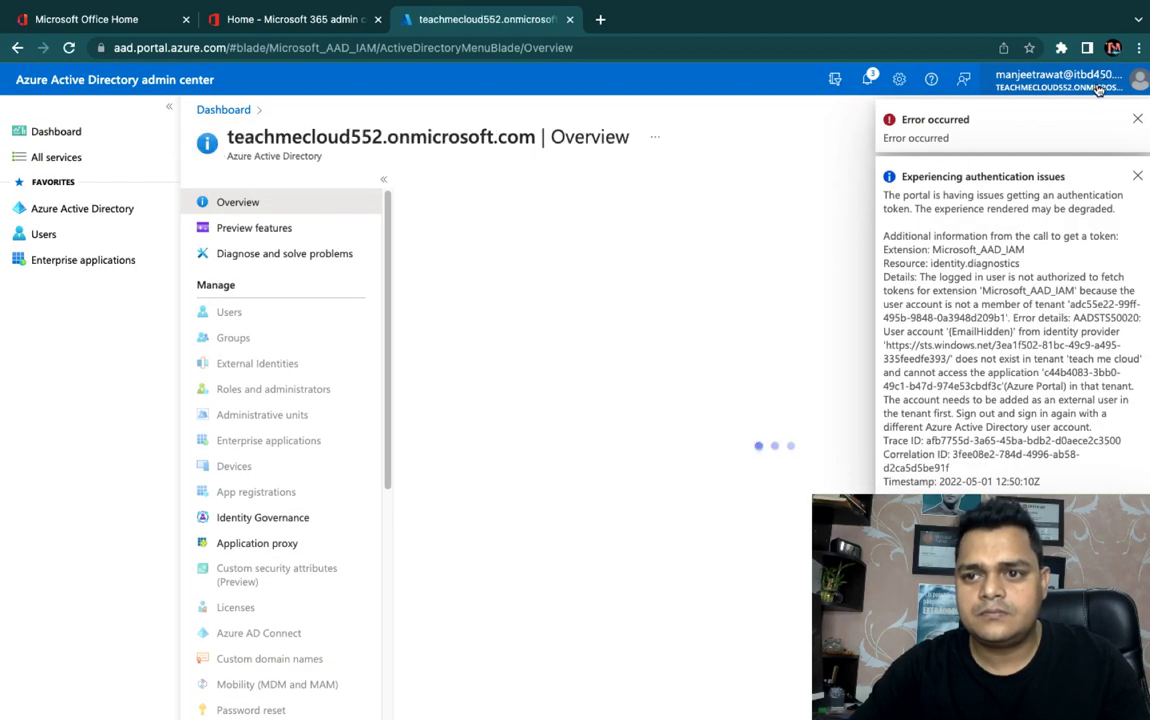
- Clear the error and subscription notices, then choose Switch directory from the account menu
left_click(1137, 119)
left_click(1139, 121)
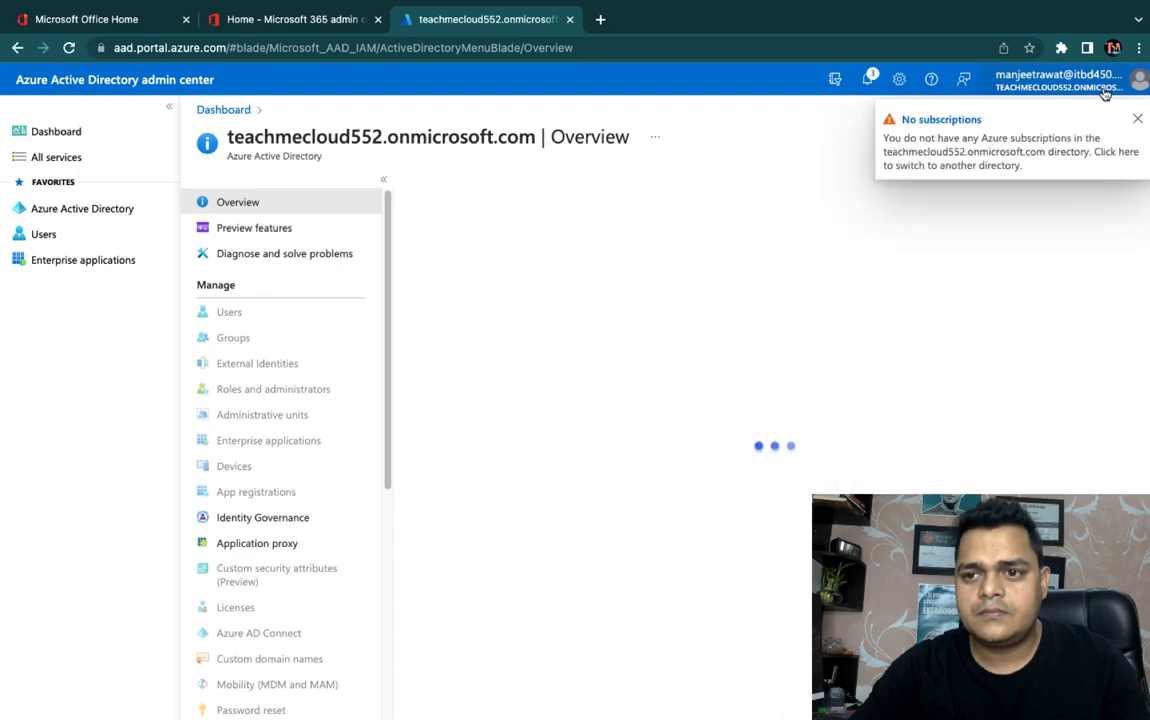
left_click(1138, 117)
left_click(1123, 90)
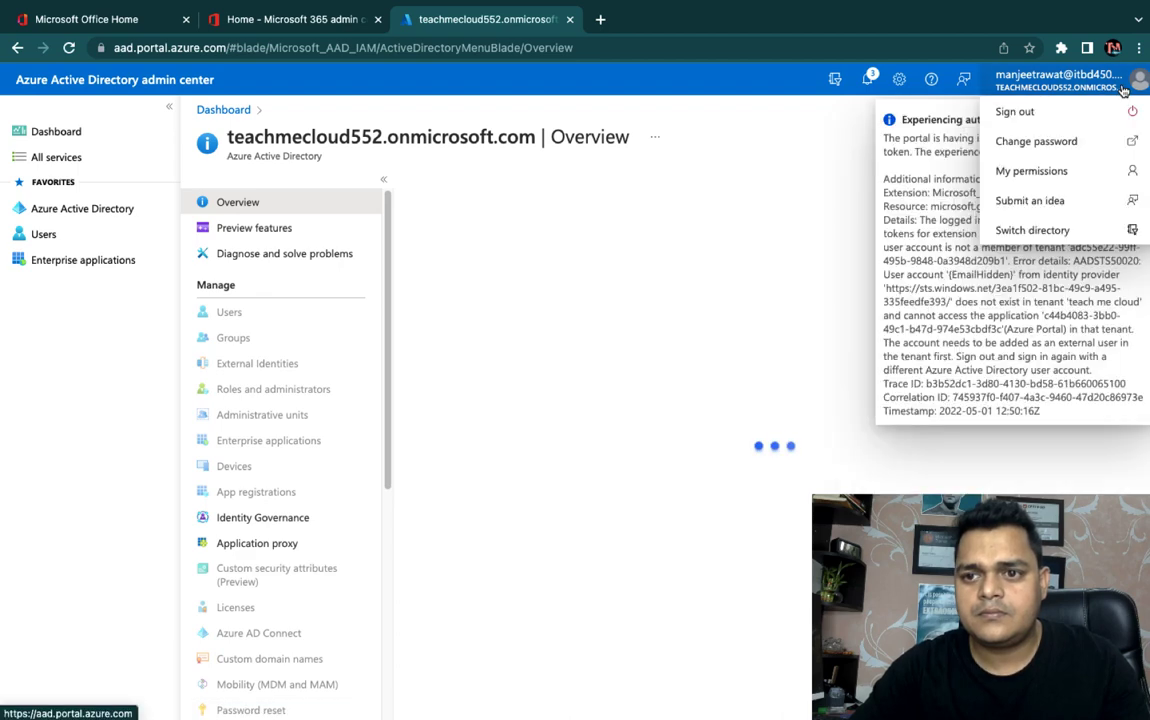
left_click(958, 228)
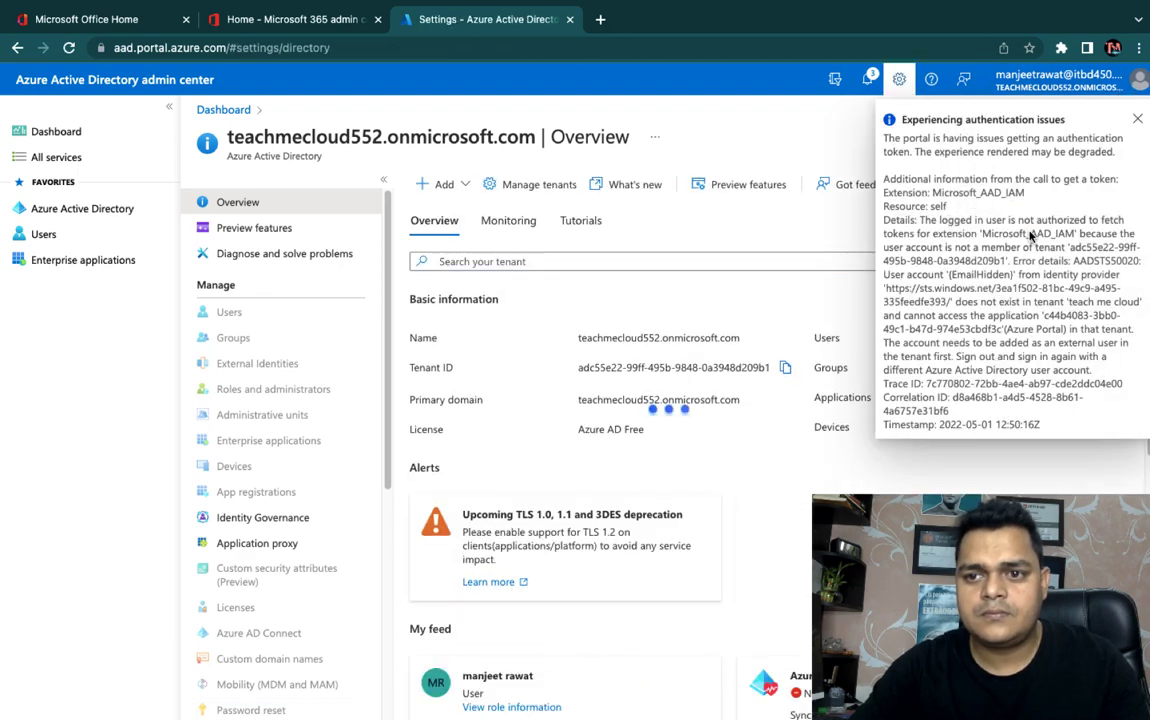
- Switch to the itbd directory, sign in as the itbd admin, stay signed in, and skip authenticator setup
left_click(1137, 119)
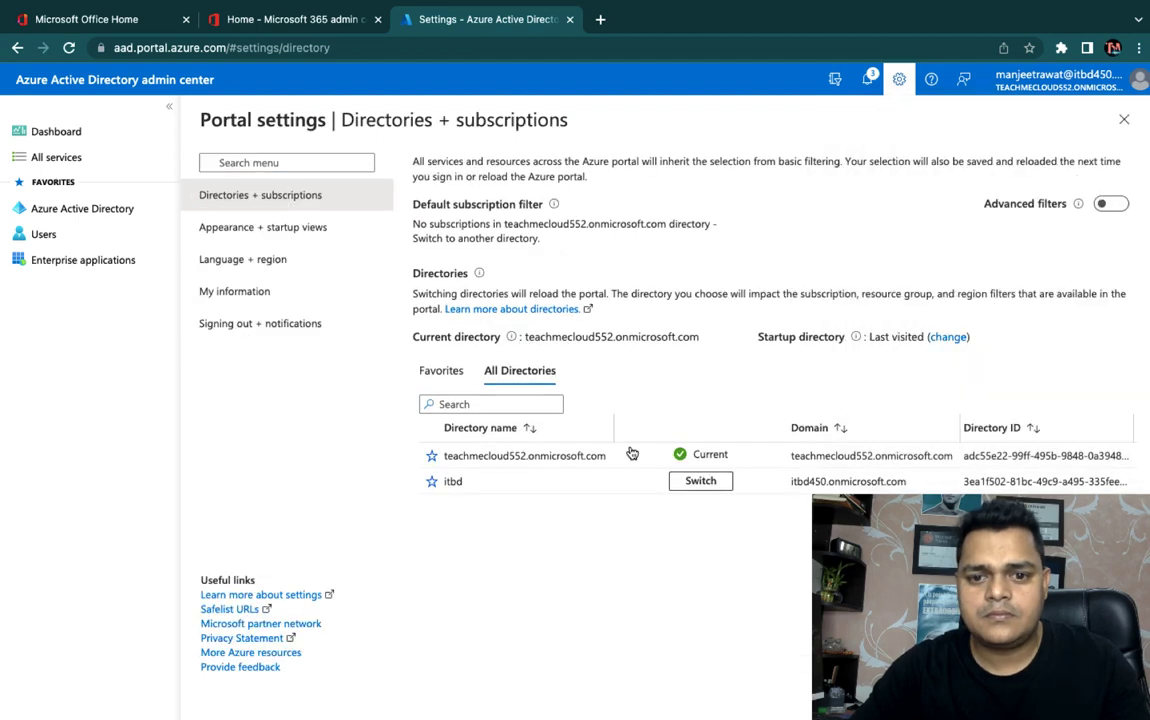
left_click(710, 483)
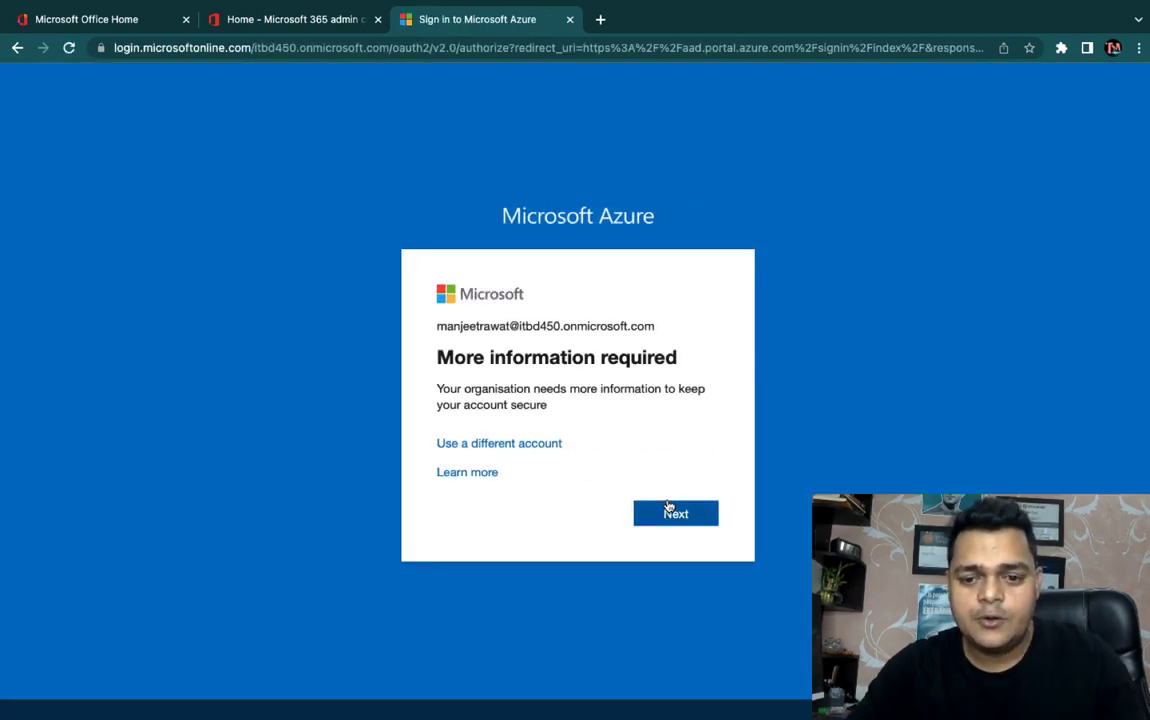
left_click(669, 507)
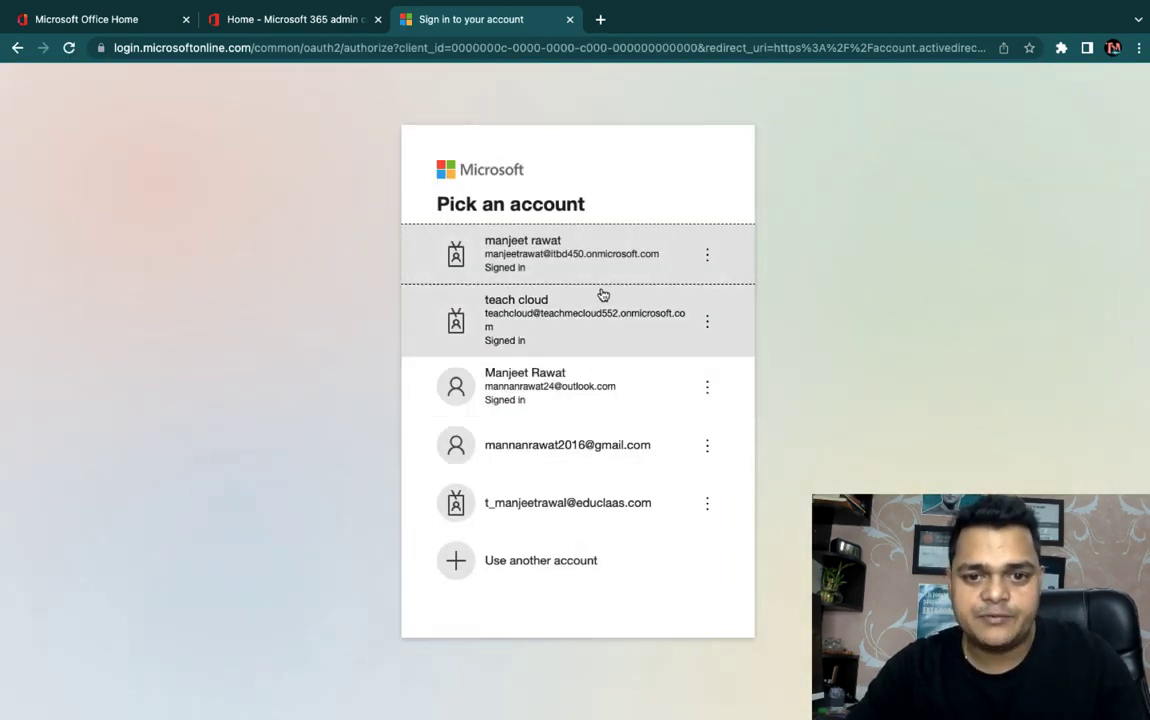
left_click(568, 263)
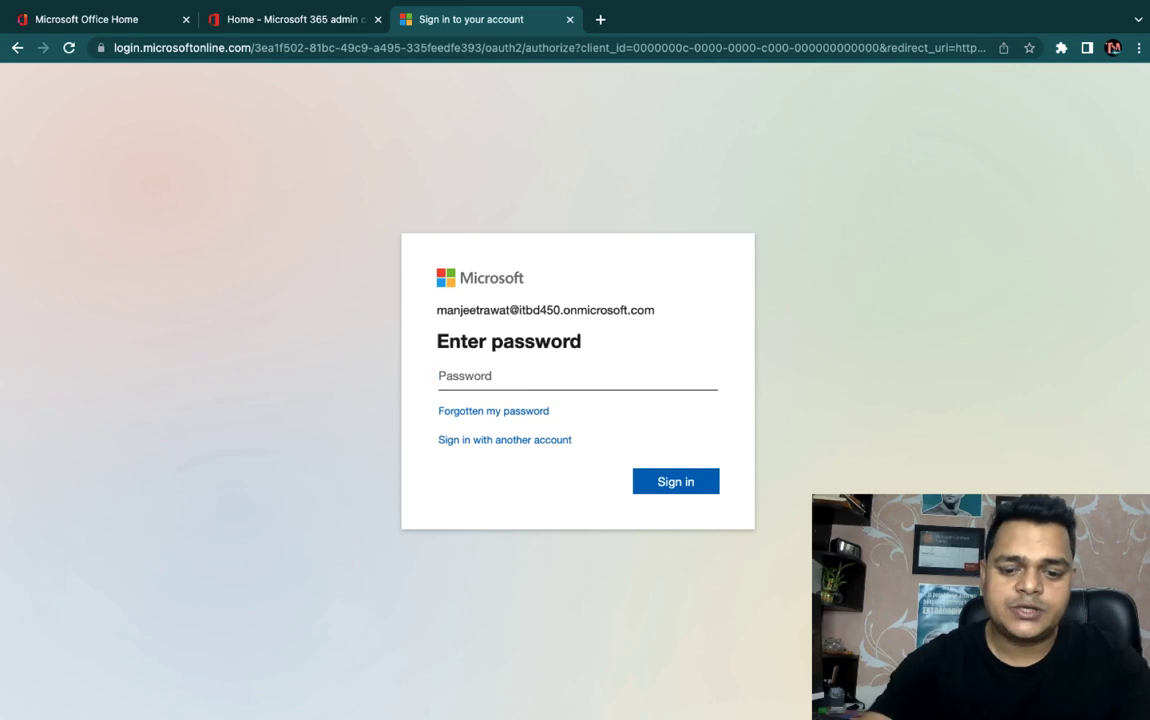
type("••")
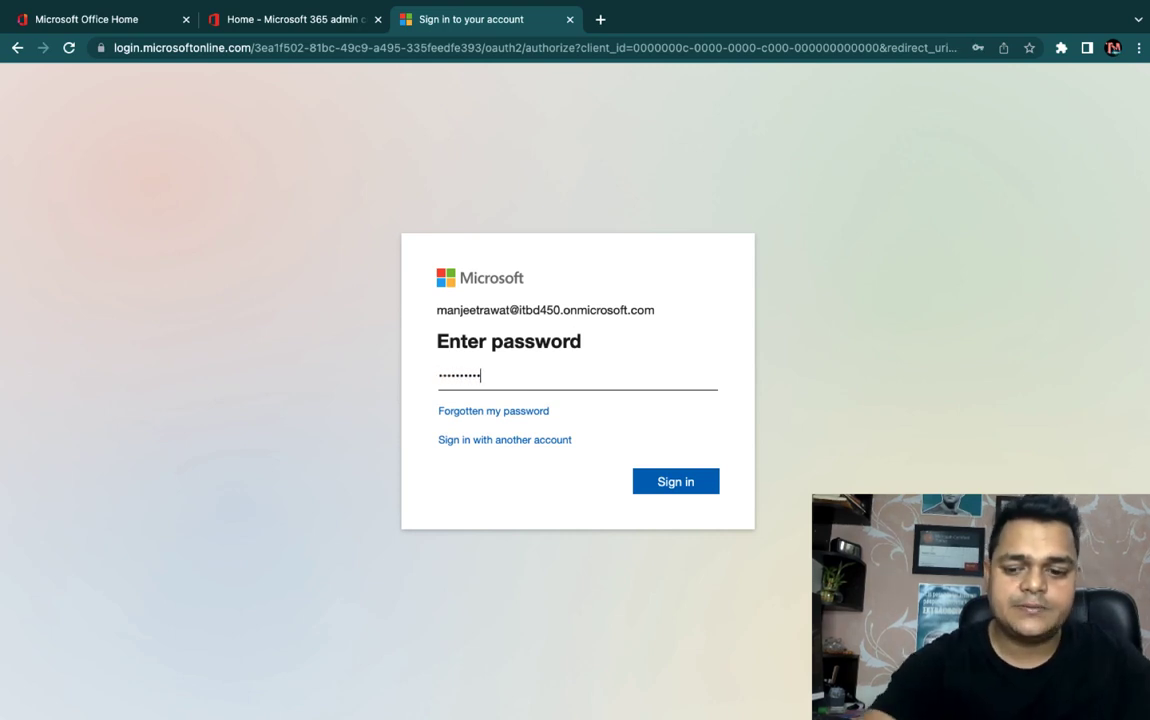
key("Return")
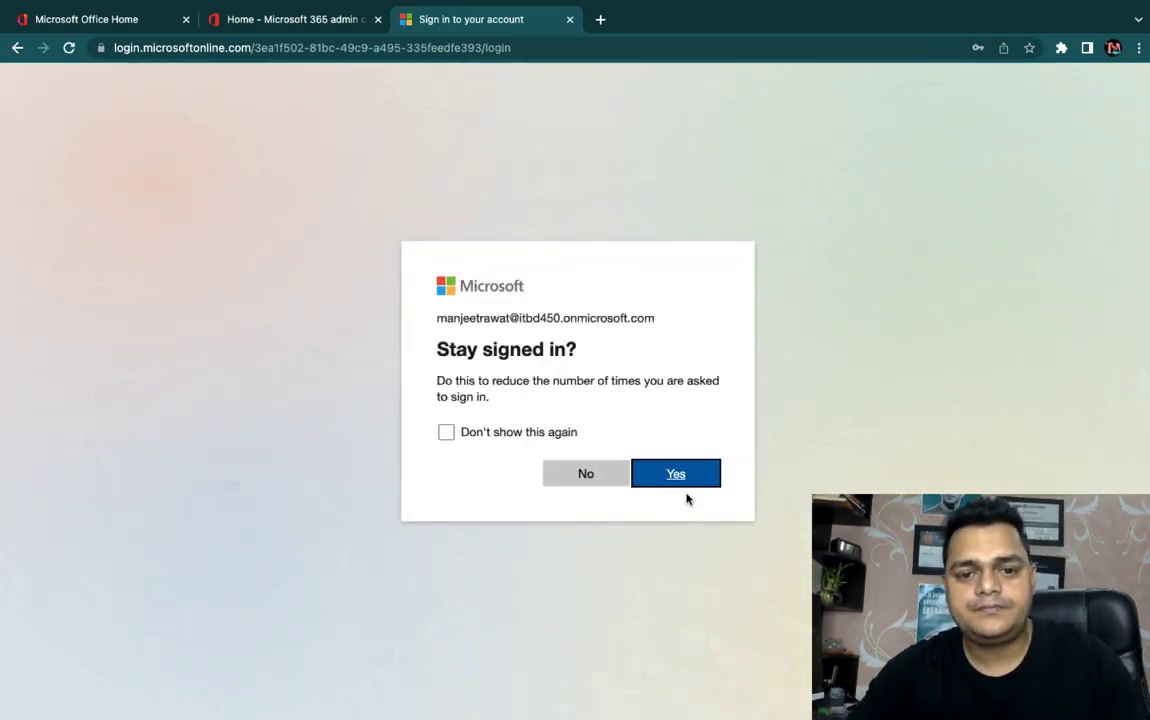
left_click(675, 474)
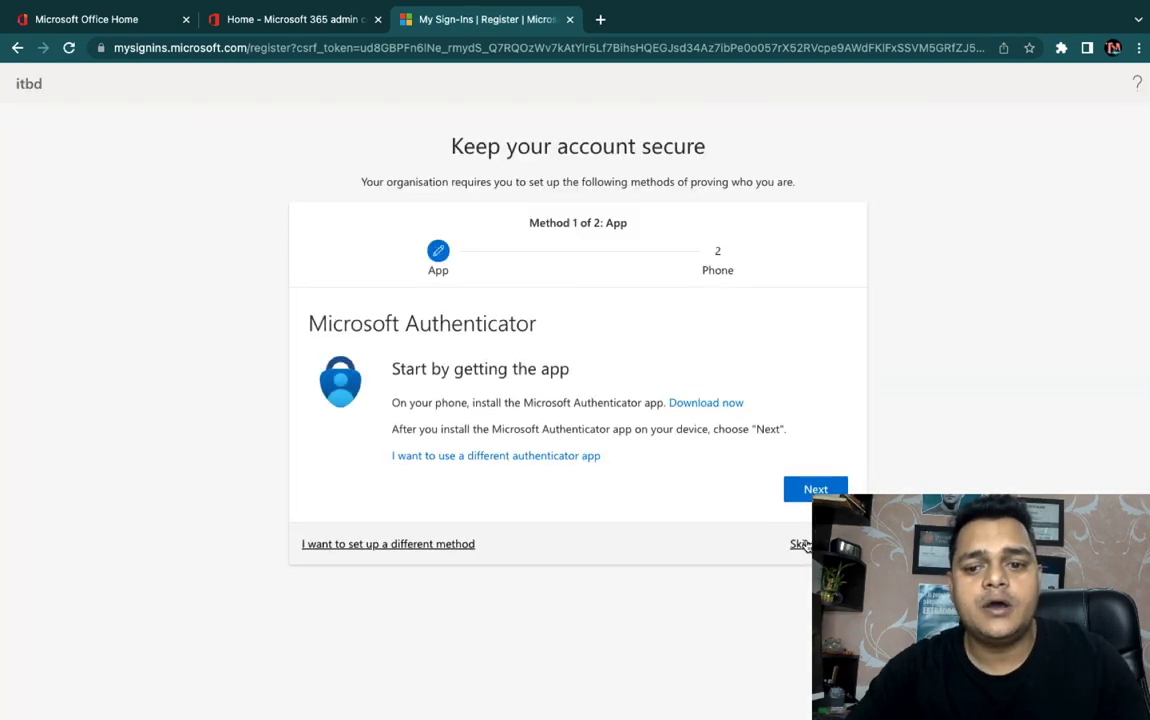
left_click(800, 544)
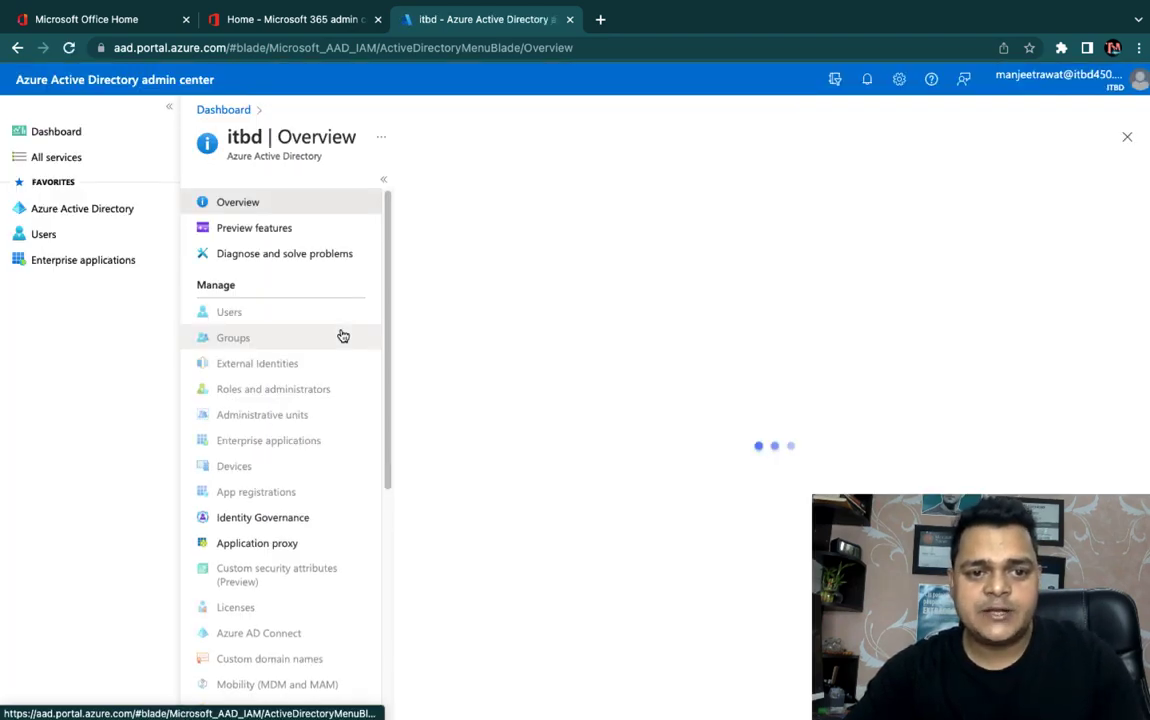
- Delete the aws, azure, cloud, gcp, help, training and On-Premises users from the itbd user list
left_click(229, 313)
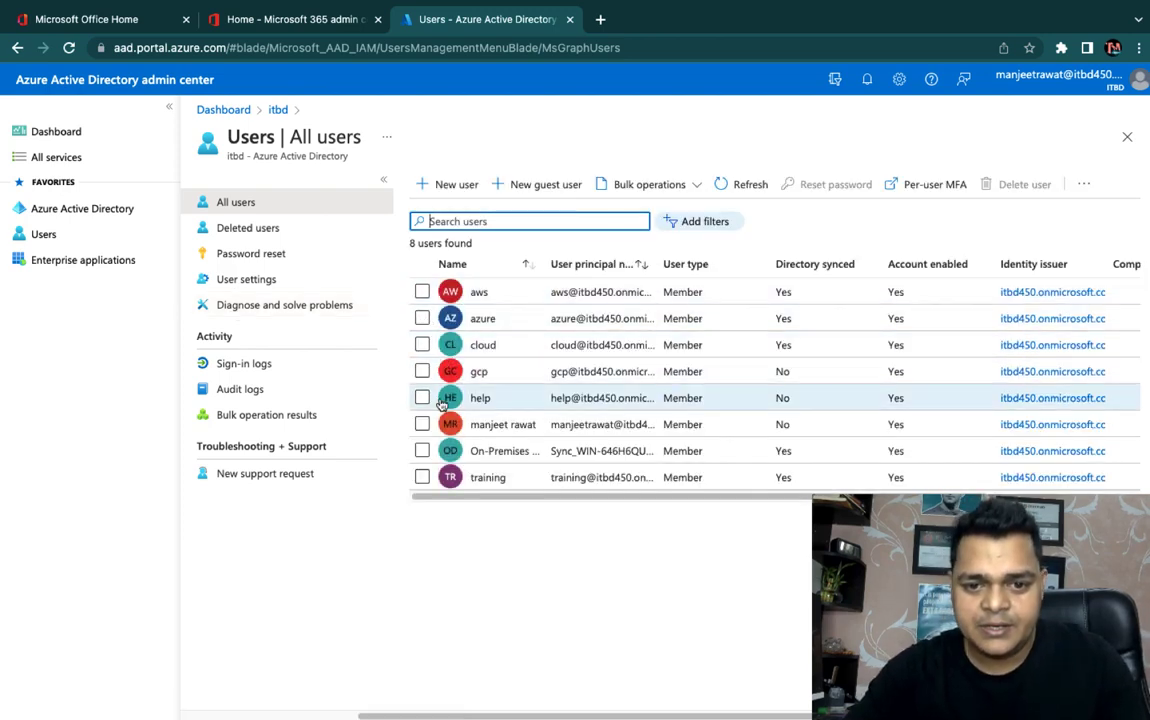
left_click(422, 291)
left_click(422, 318)
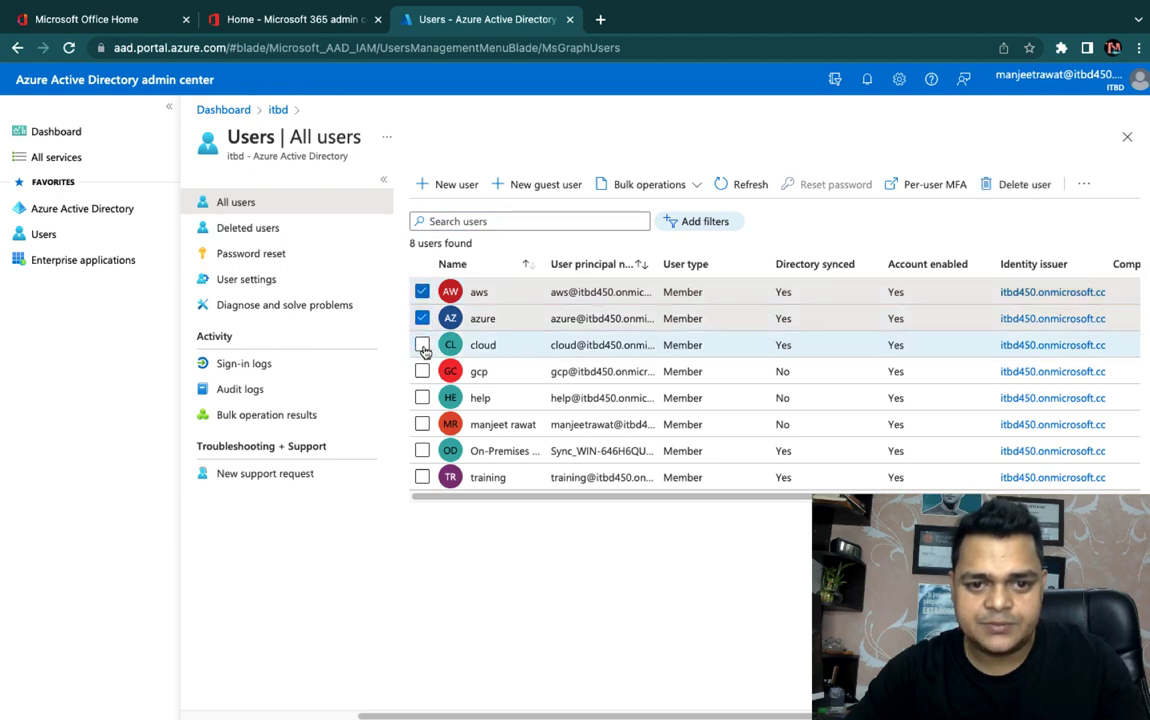
left_click(422, 344)
left_click(422, 372)
left_click(422, 398)
left_click(422, 477)
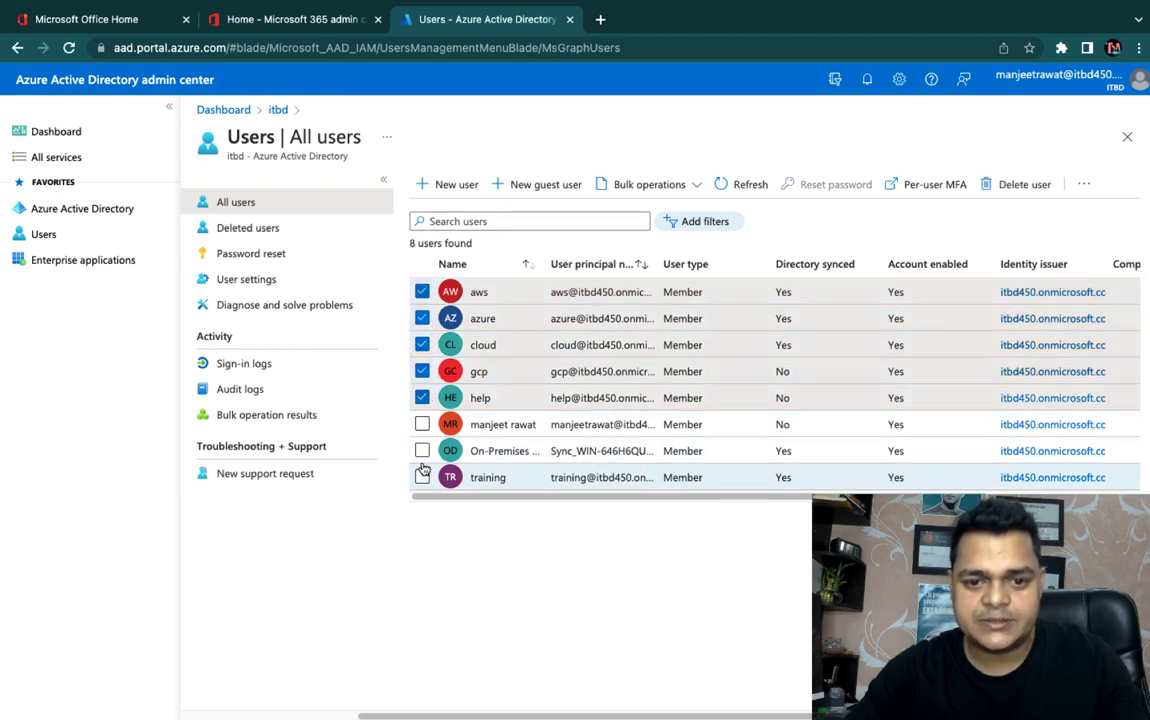
left_click(422, 451)
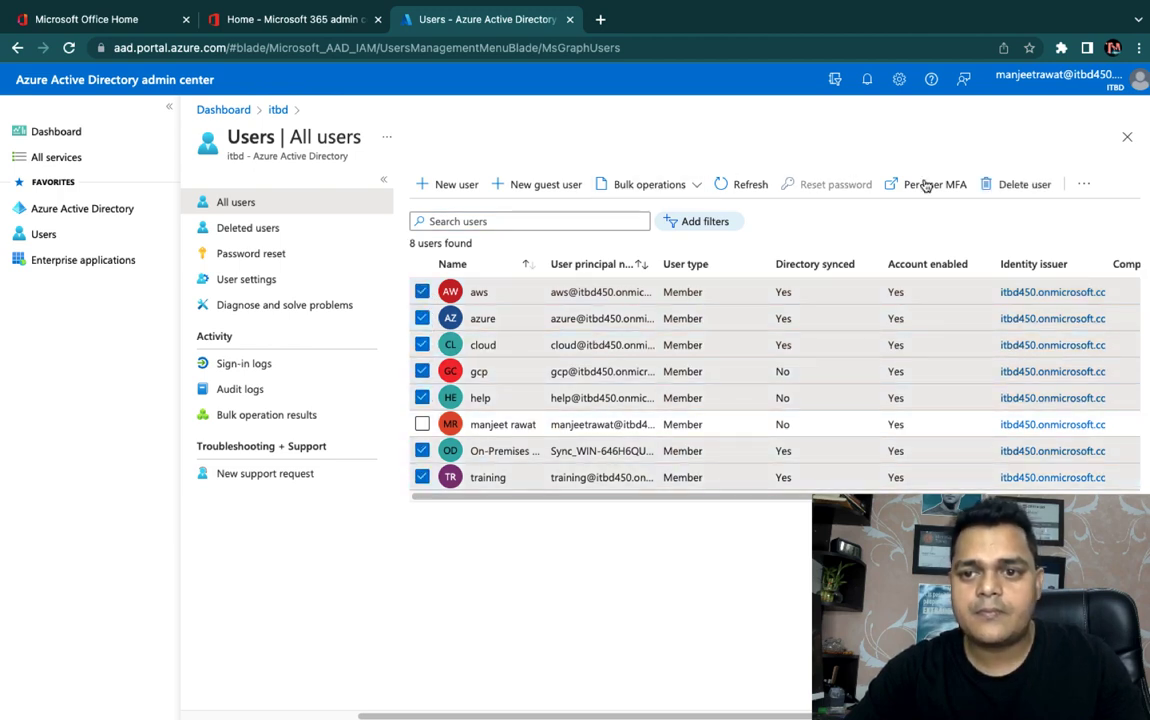
left_click(1020, 185)
left_click(430, 250)
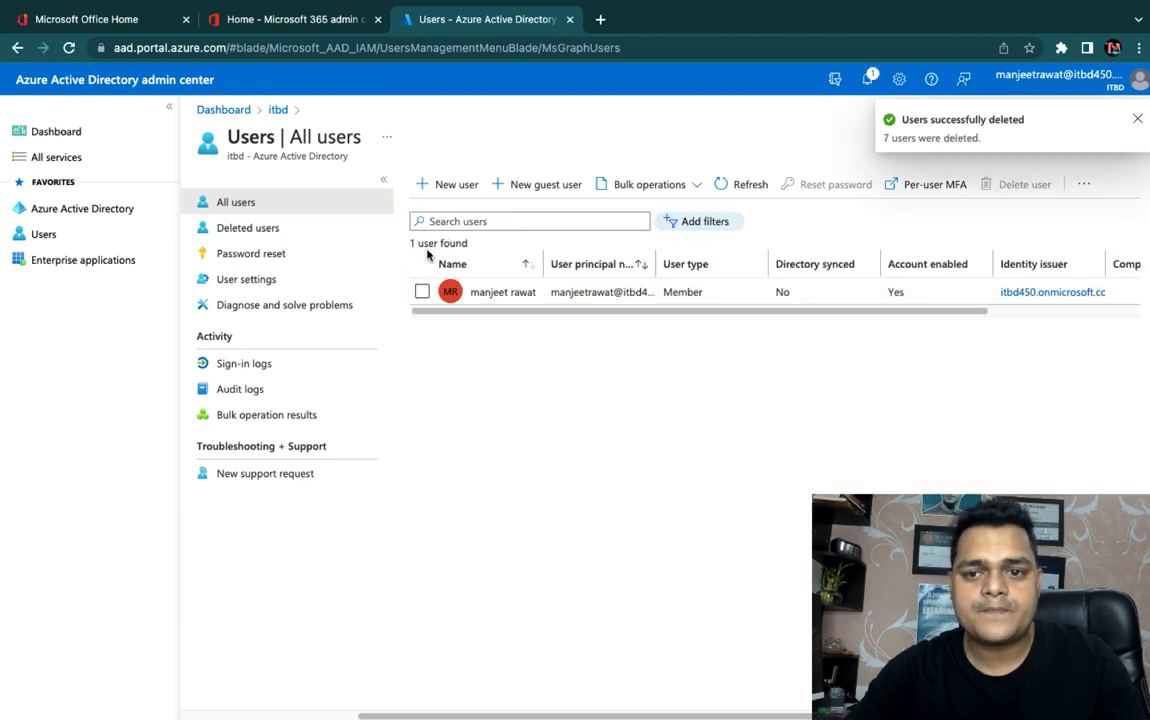
left_click(452, 185)
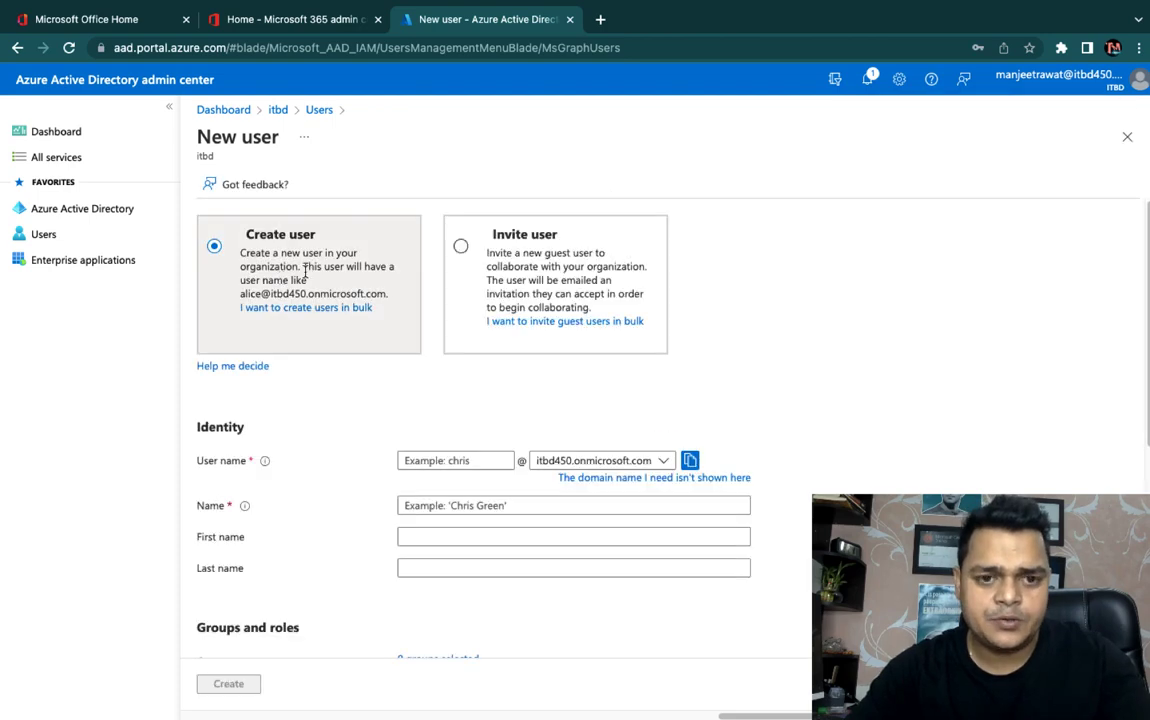
- Enter user name abc on itbd450.onmicrosoft.com and display name abc
left_click(445, 462)
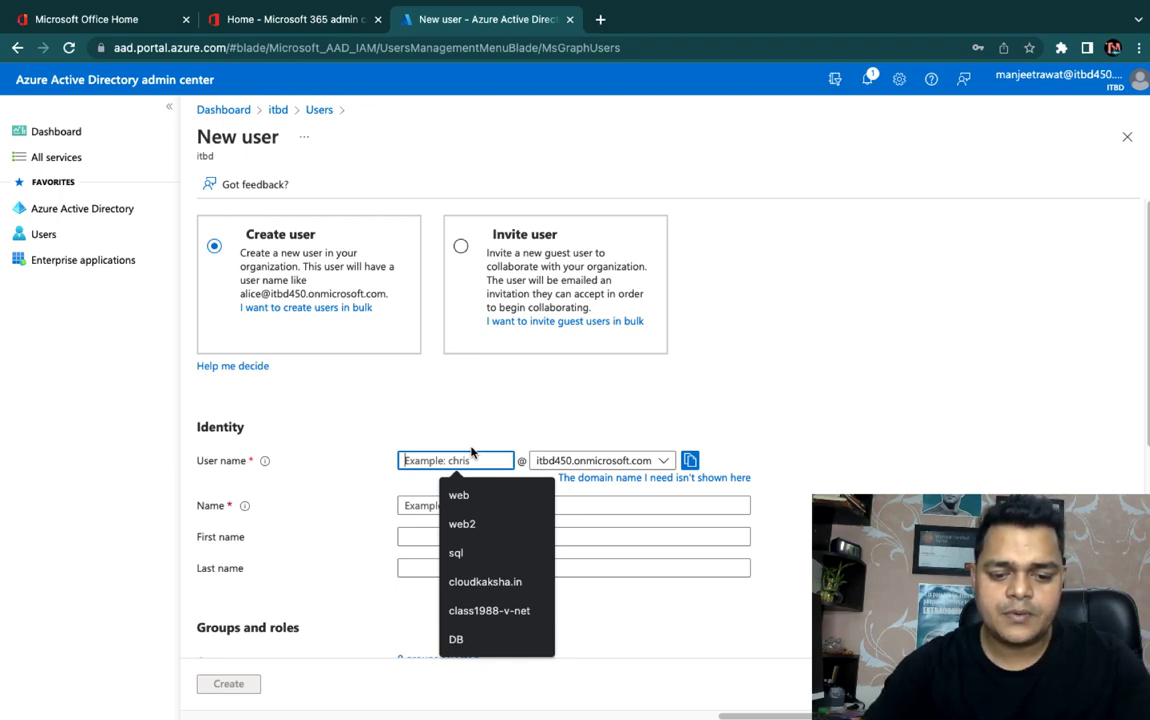
type("abc")
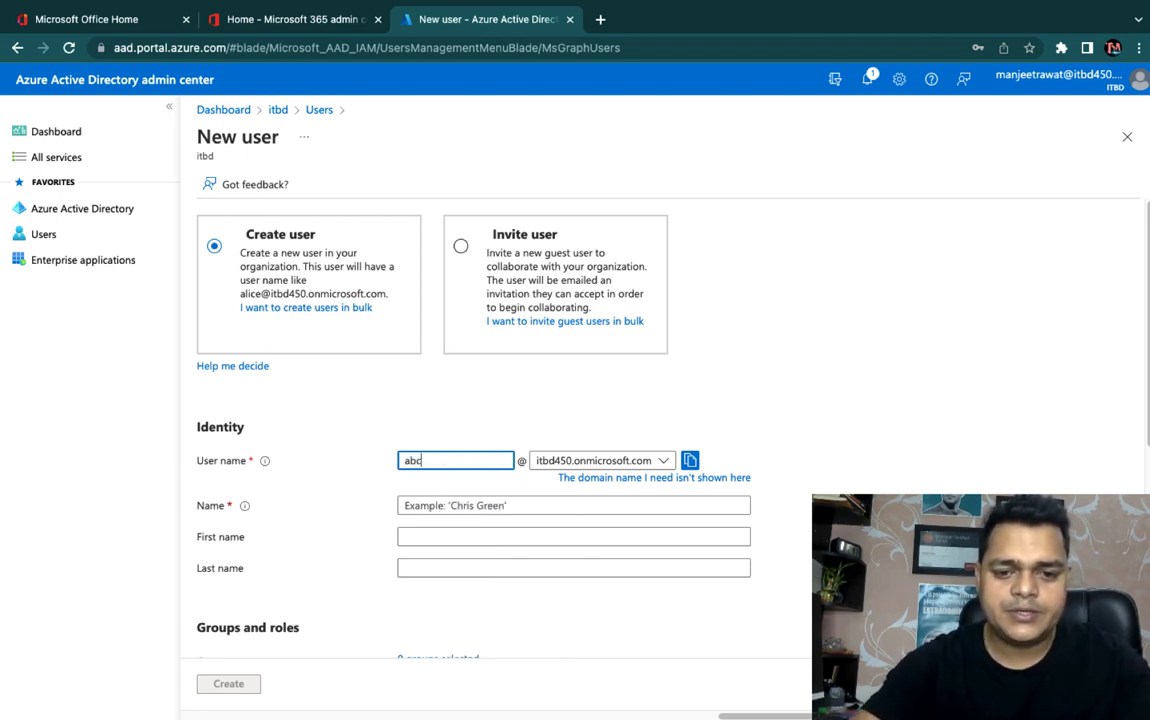
left_click(645, 460)
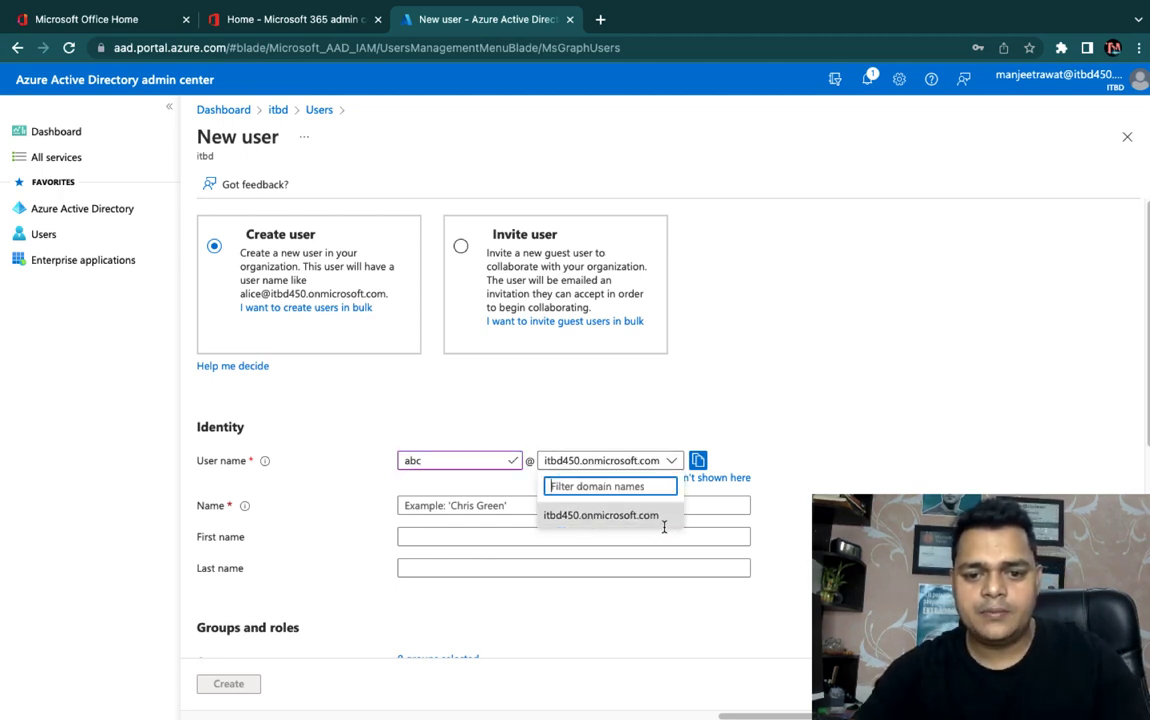
left_click(615, 517)
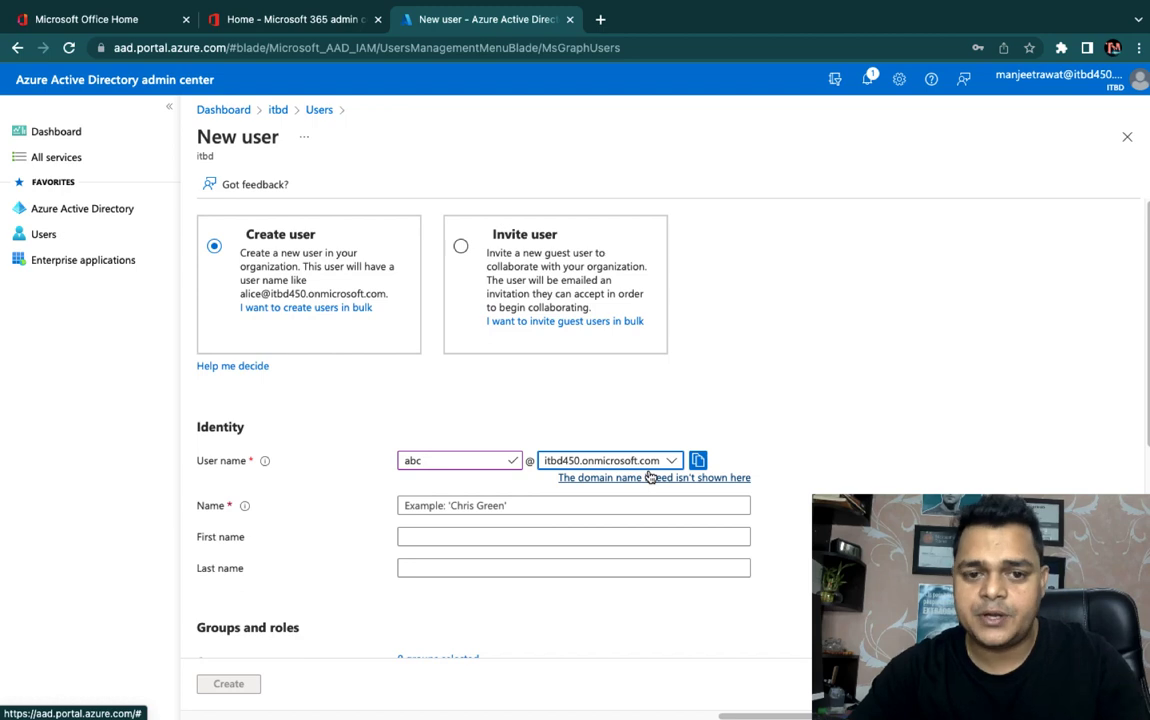
left_click(425, 506)
type("a")
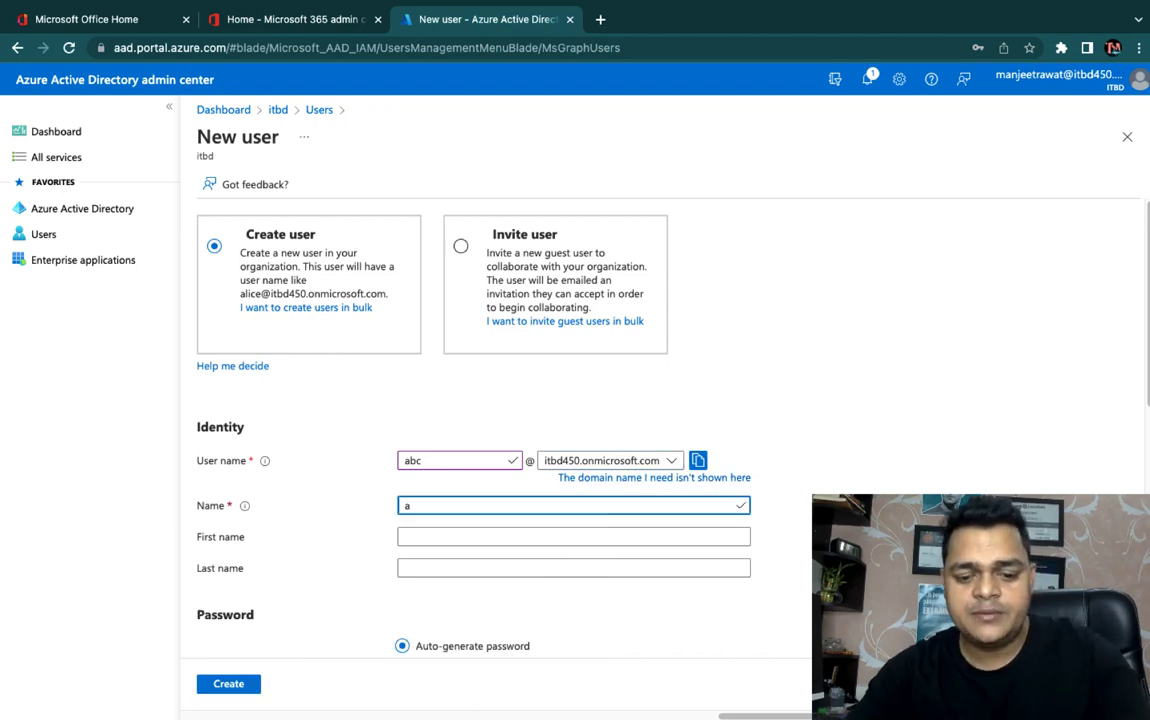
type("bc")
- Give user abc a custom initial password and create the account
scroll(585, 568, "down", 5)
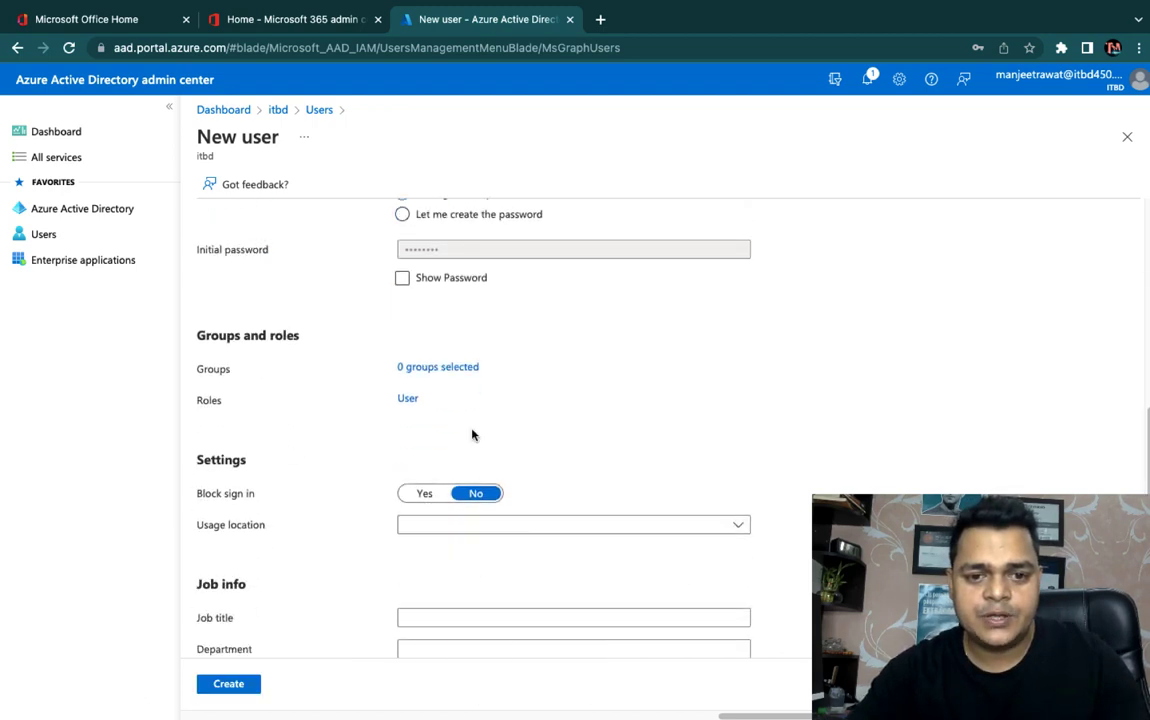
left_click(431, 248)
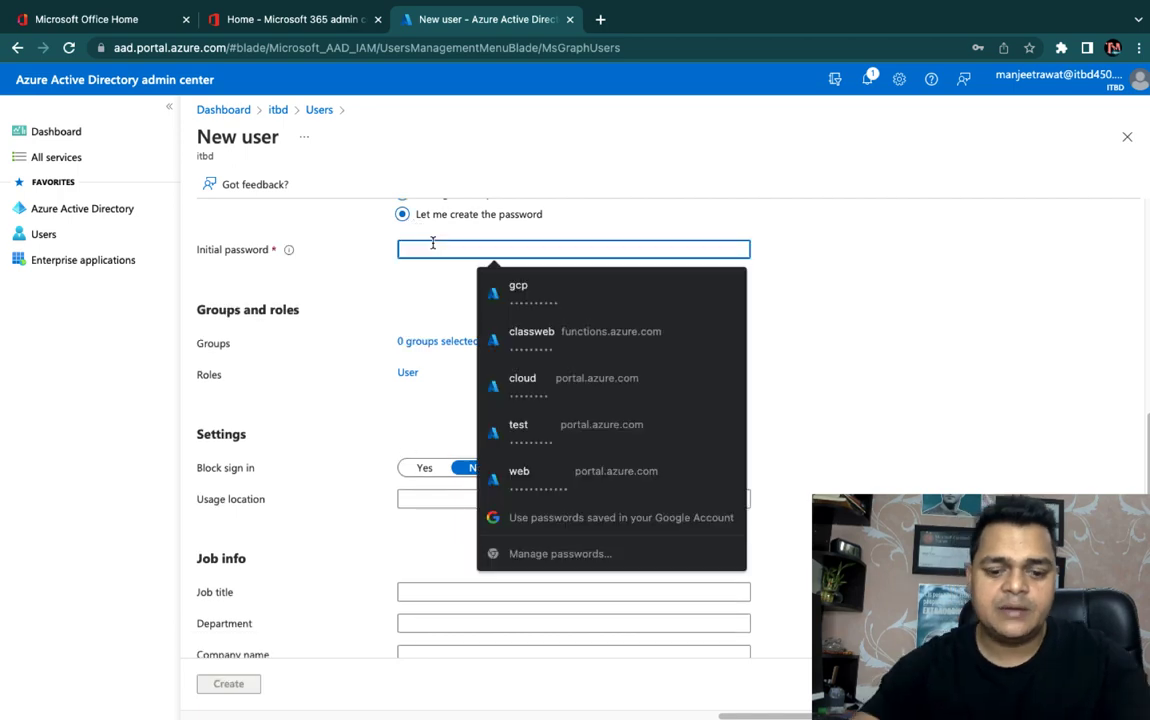
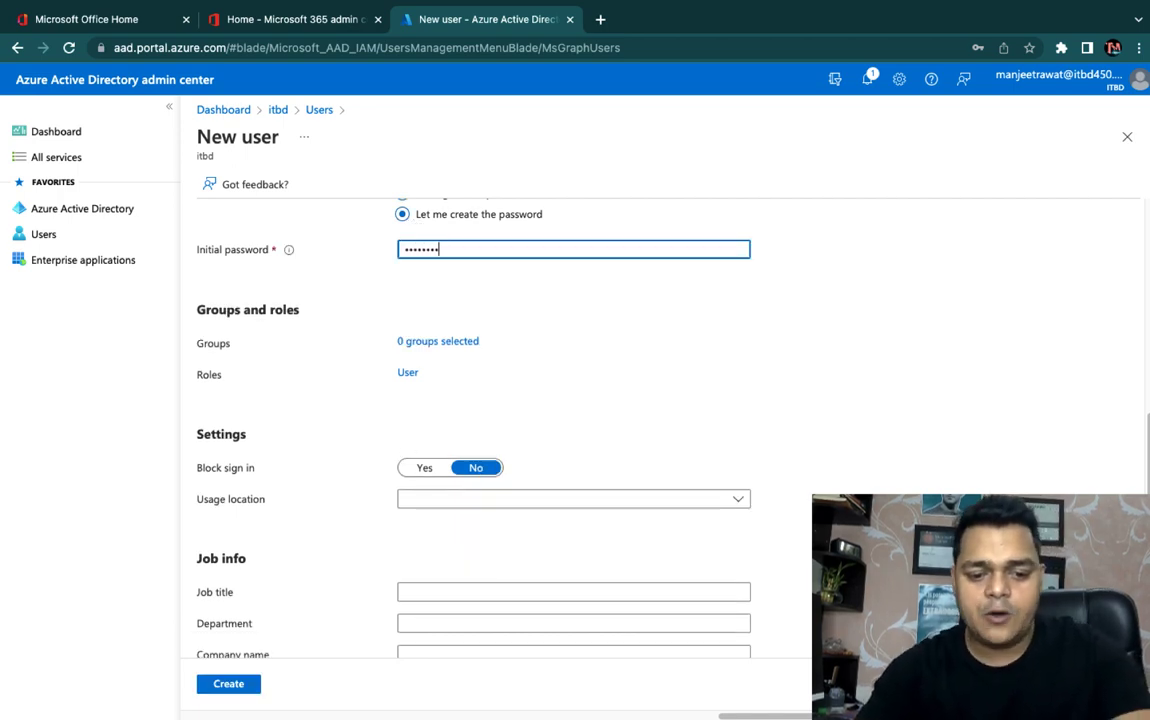
left_click(248, 690)
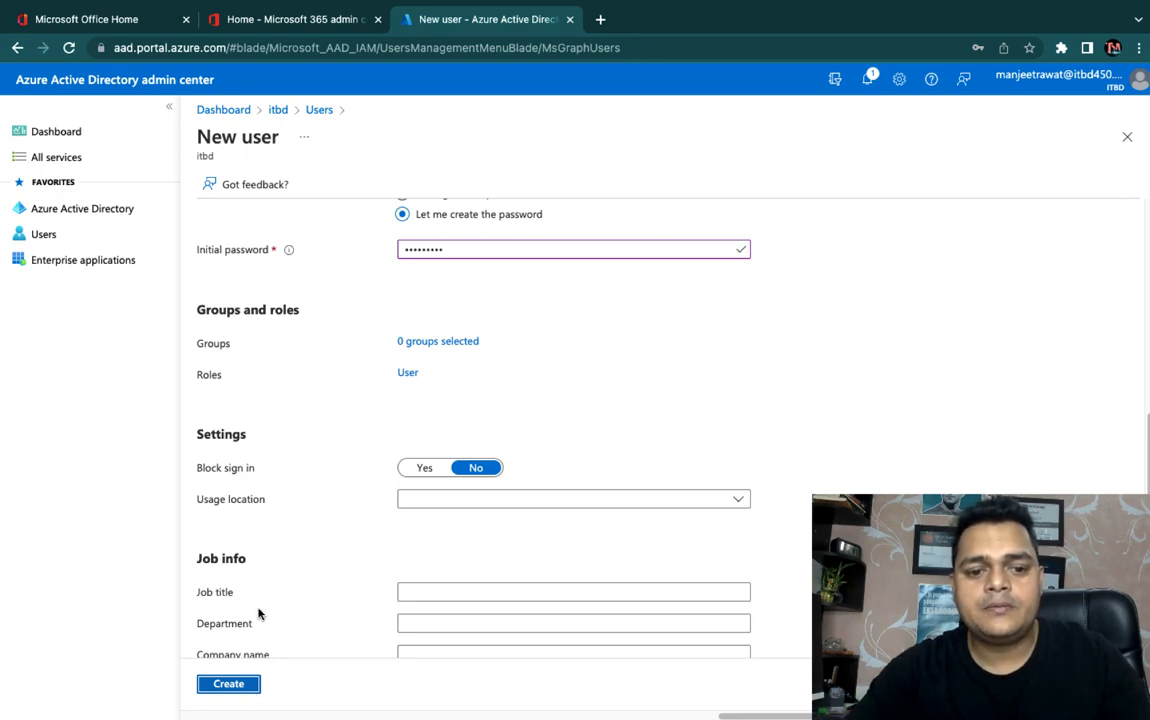
scroll(300, 550, "down", 1)
left_click(234, 684)
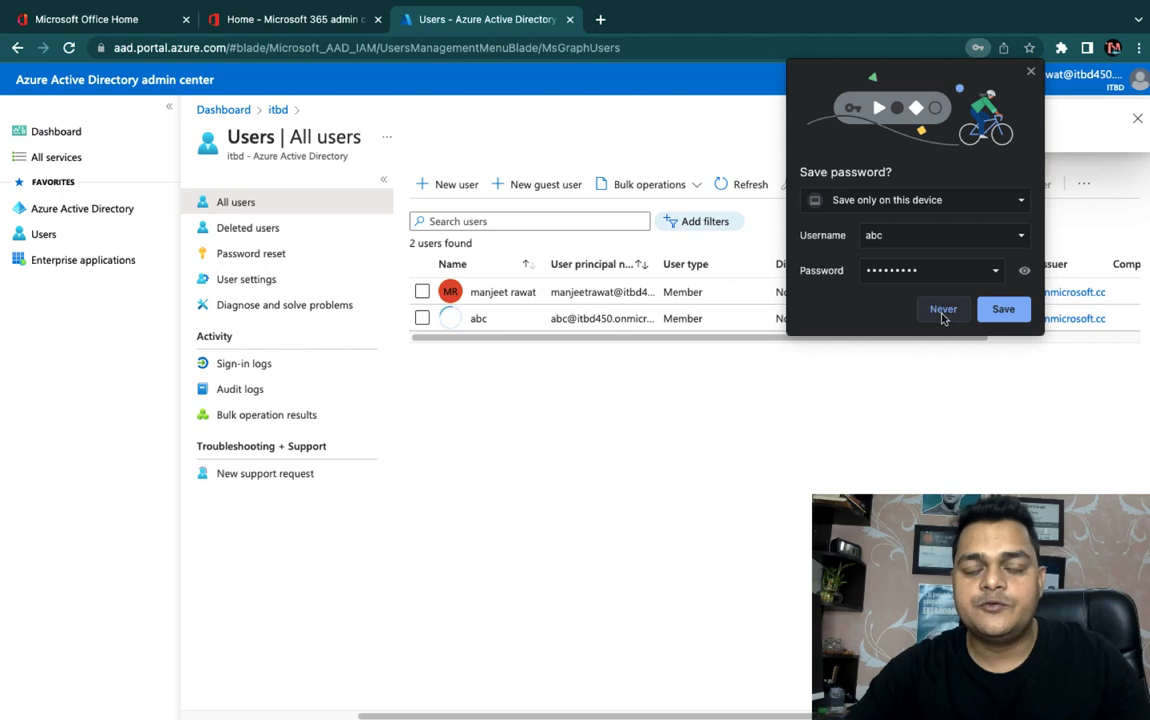
- Decline saving the password, copy abc's user principal name from its profile, and open a new browser tab
left_click(942, 308)
left_click(478, 320)
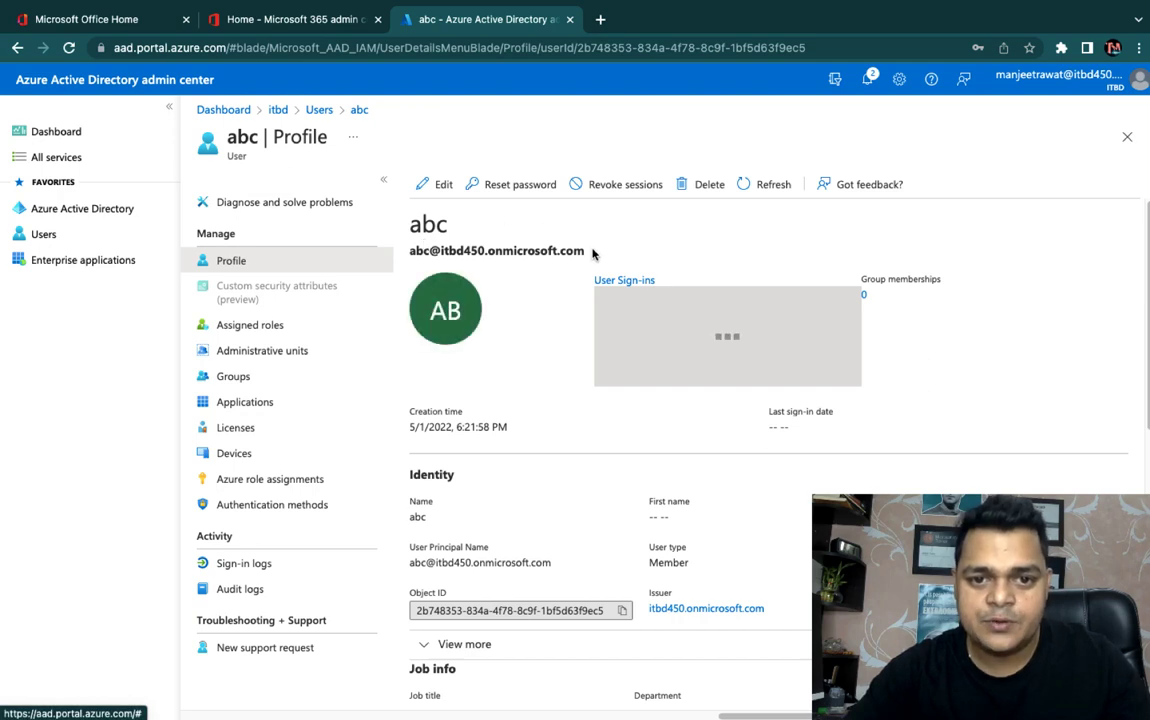
left_click_drag(588, 251, 408, 251)
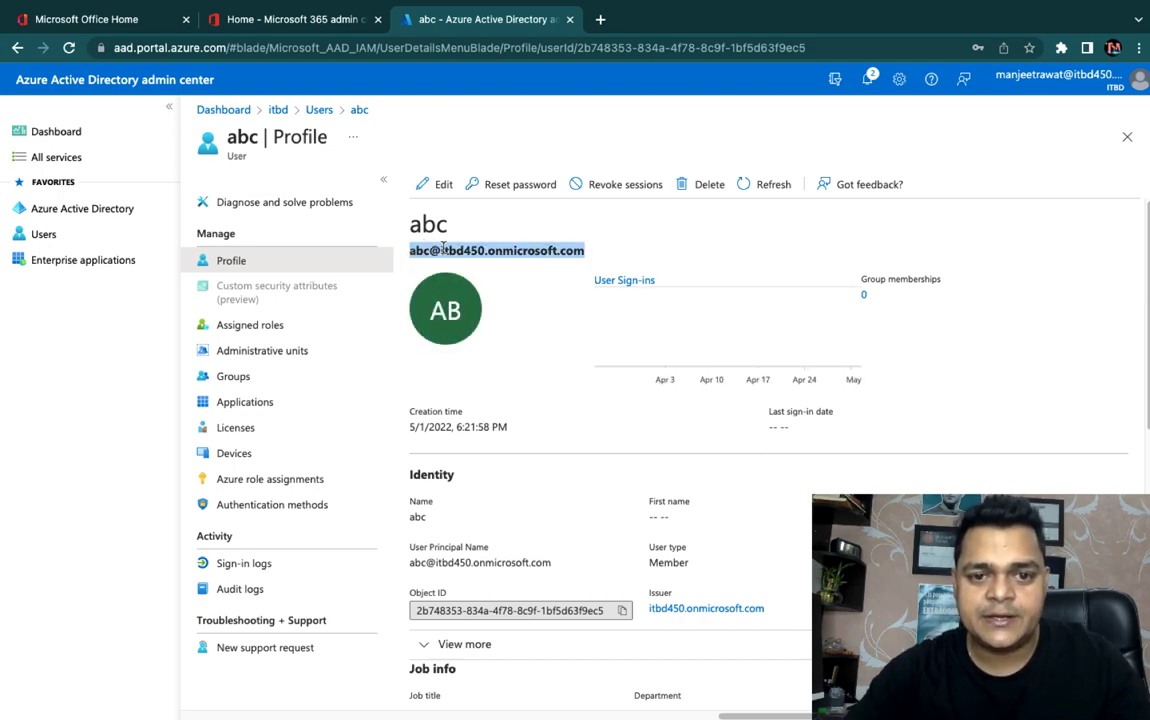
right_click(443, 250)
left_click(462, 283)
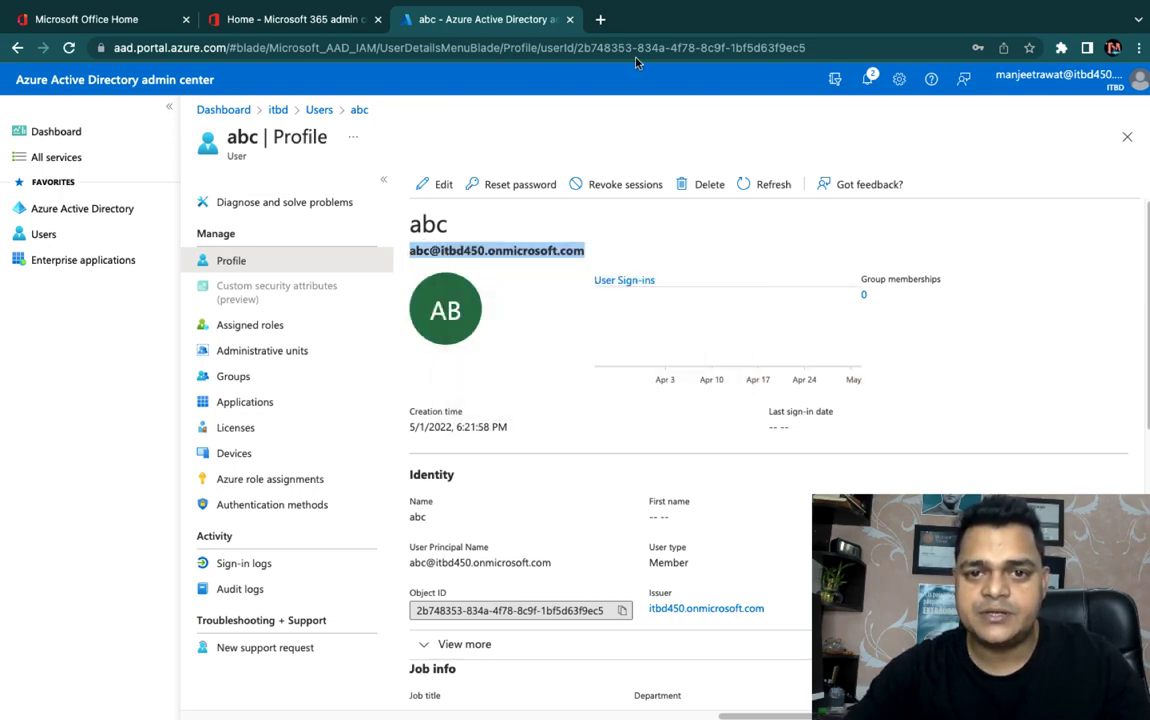
left_click(596, 19)
left_click(1138, 47)
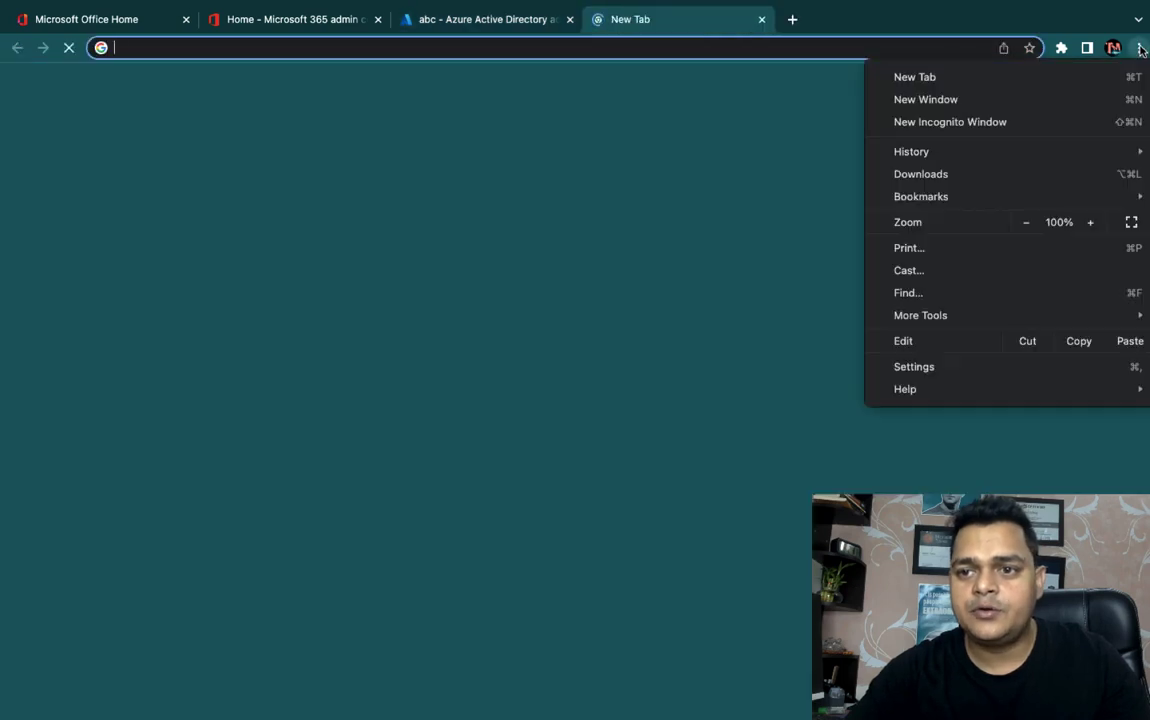
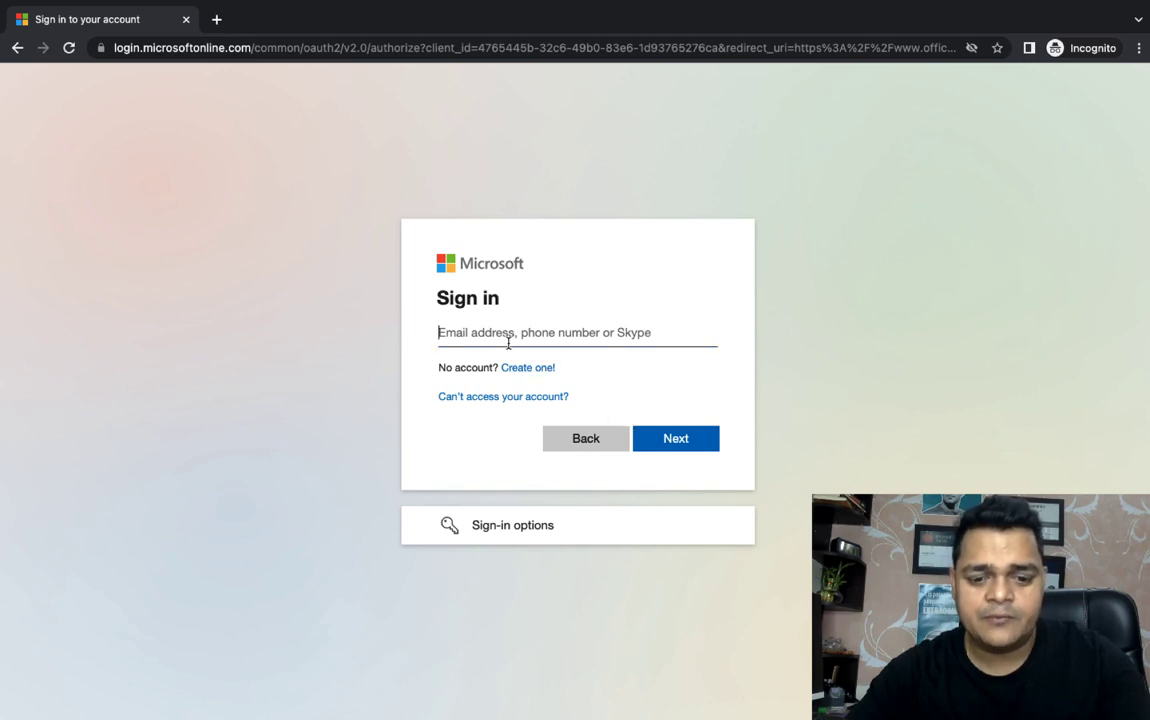
- Paste the new user's e-mail address into the Microsoft sign-in field
key("ctrl+v")
- Sign in as the new user with the temporary password
left_click(672, 443)
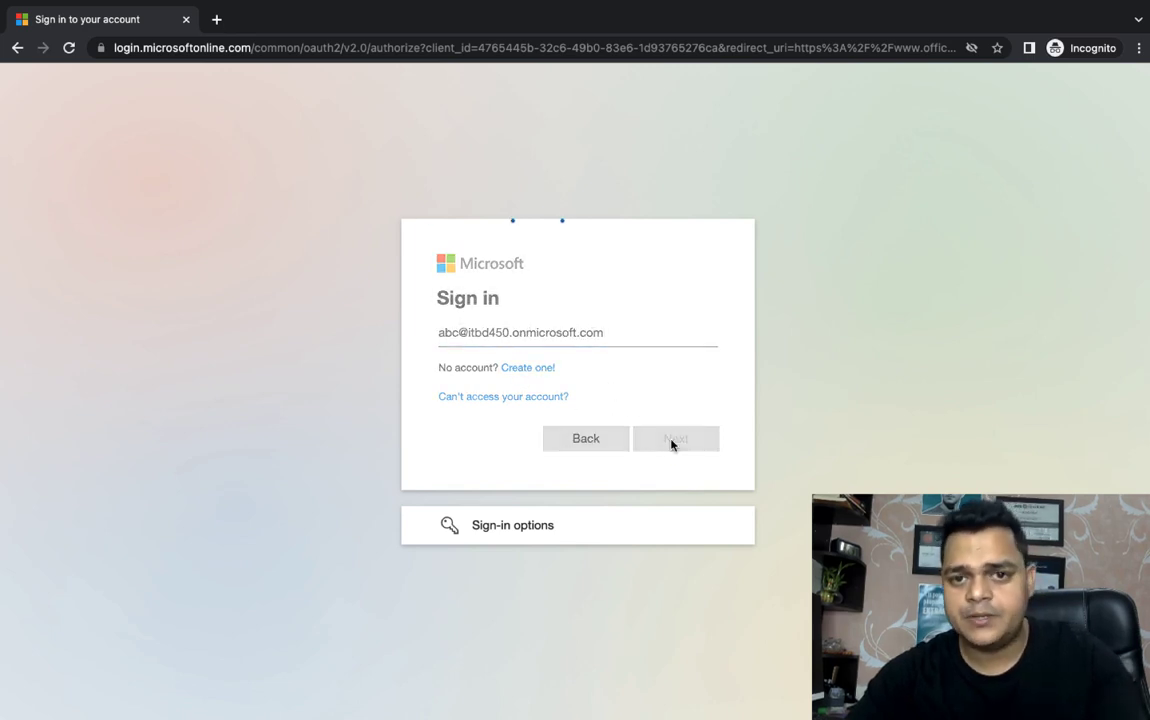
left_click(495, 398)
type("•••••")
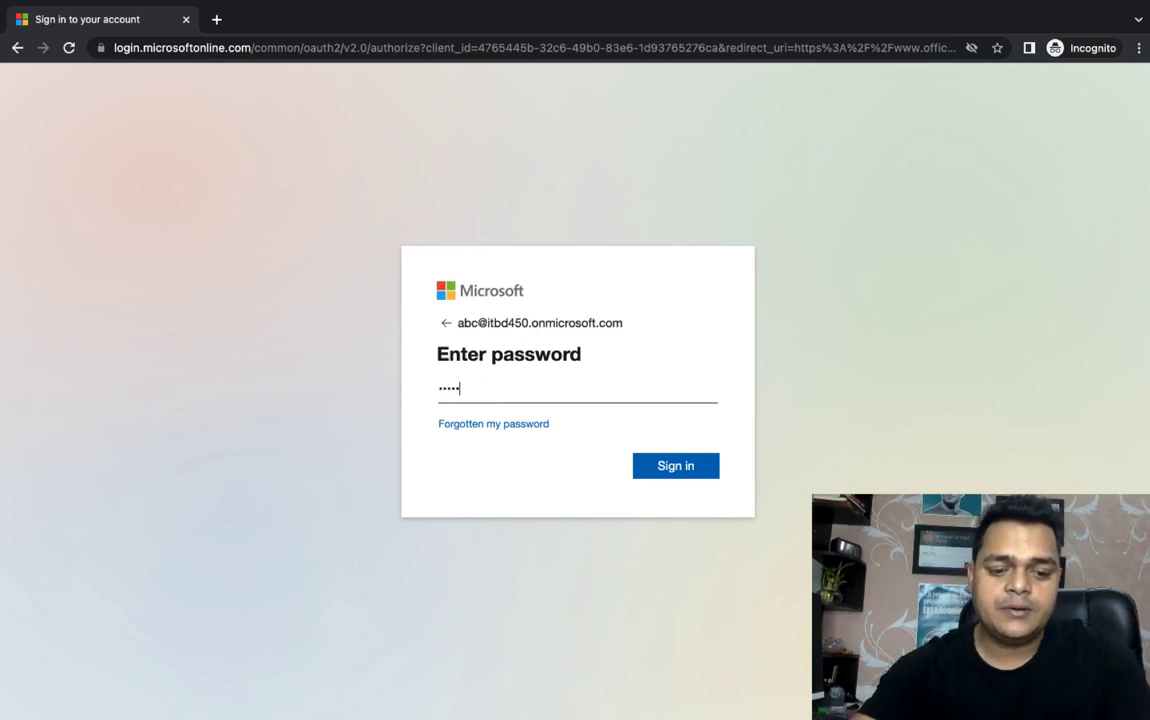
type("••••")
key("Return")
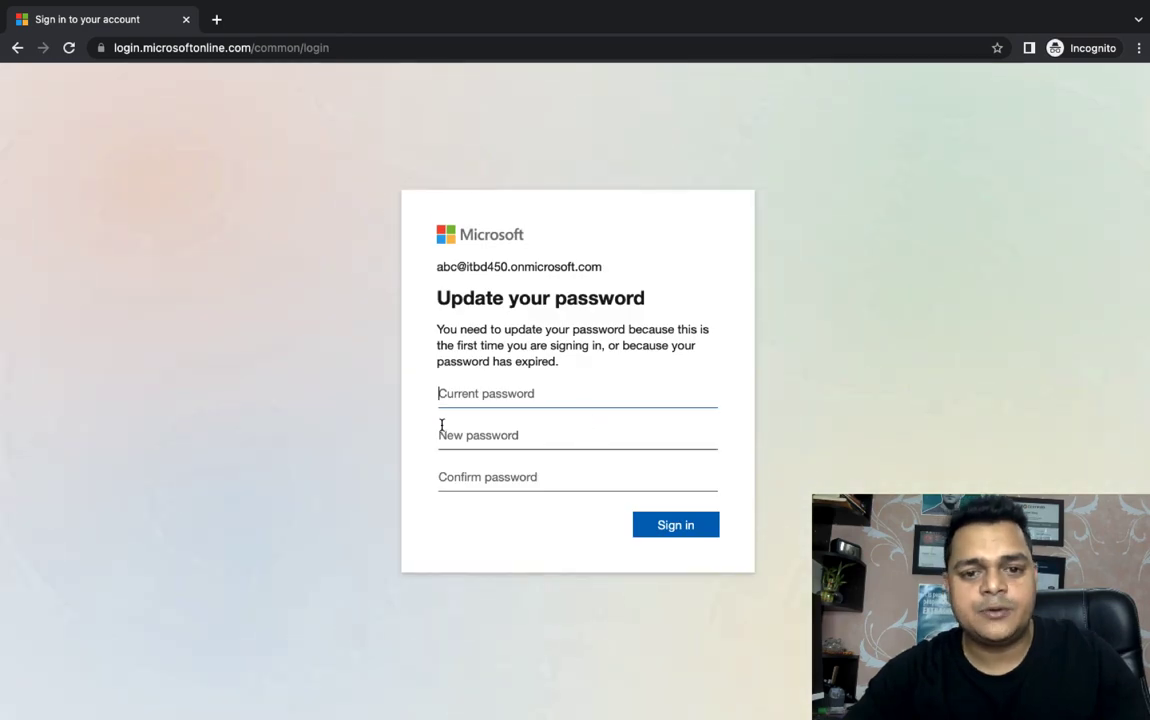
- Replace the temporary password with a new password, entering it twice to confirm
left_click(495, 400)
type("•••••••••")
key("Return")
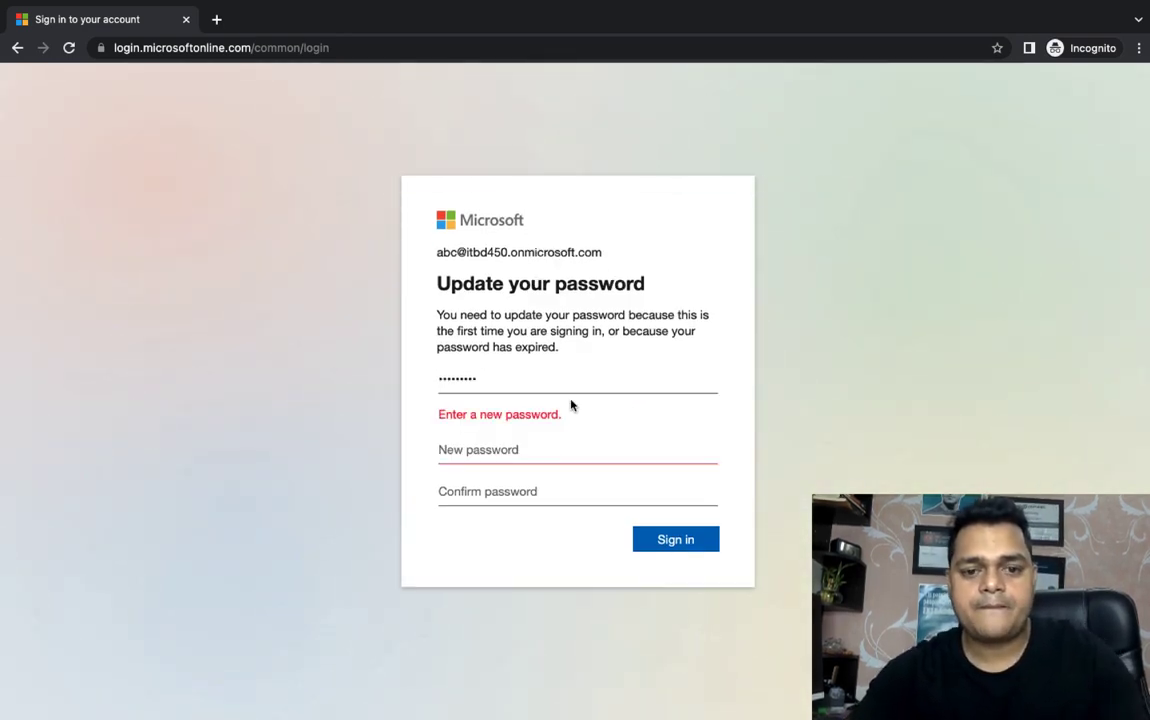
type("•••")
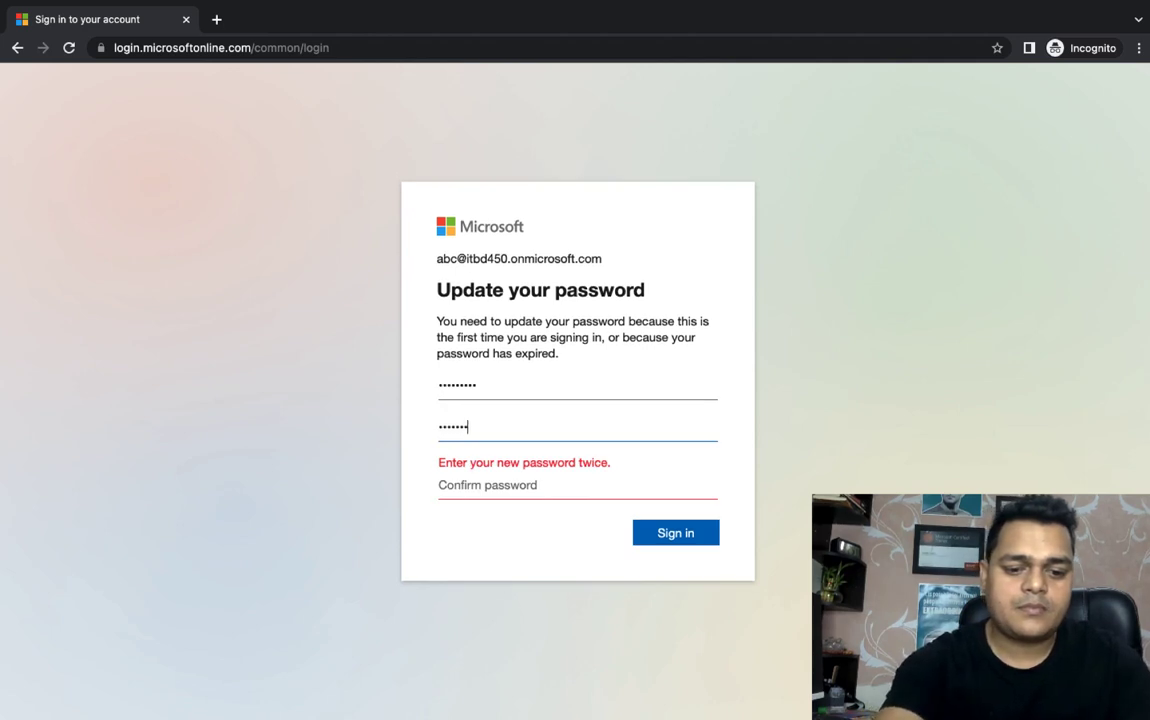
left_click(440, 485)
type("••••••••••")
key("Return")
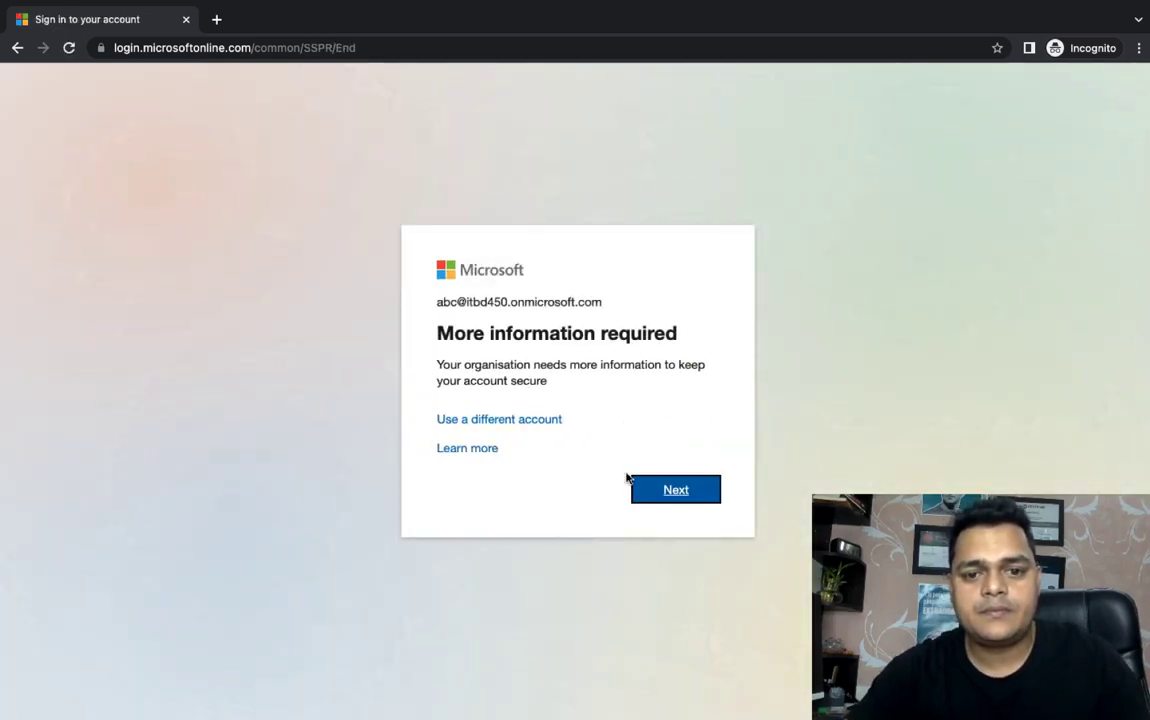
- Decline to stay signed in, reaching the Office home page
left_click(661, 494)
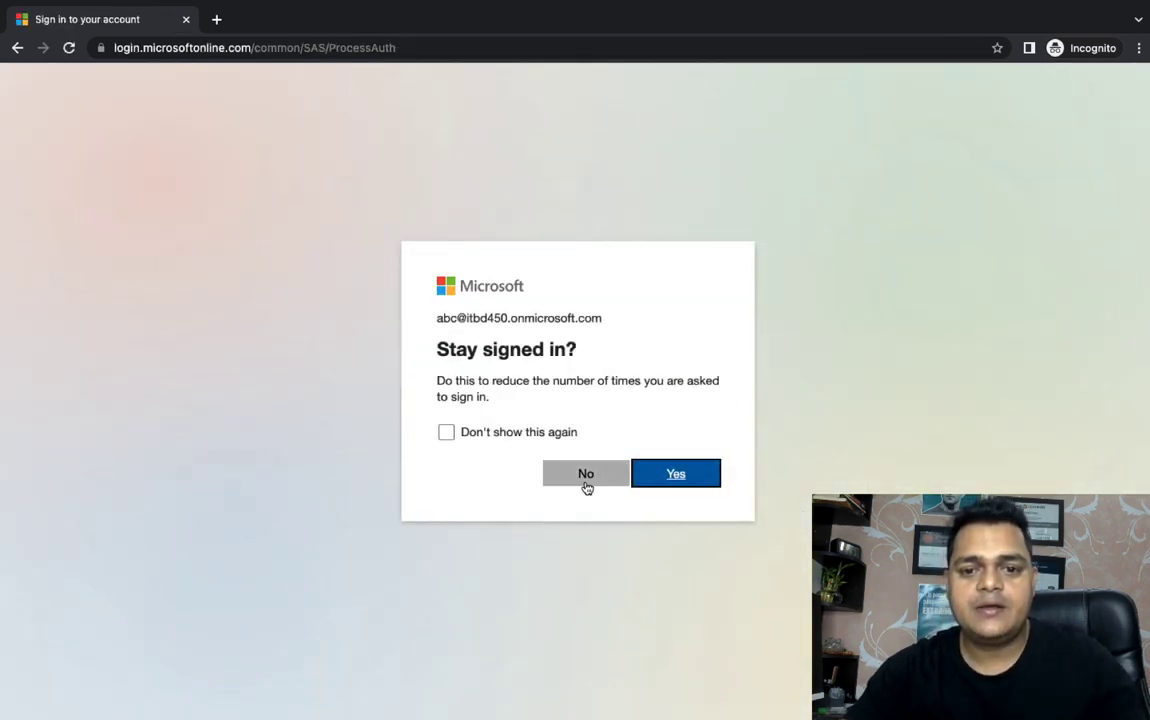
left_click(586, 484)
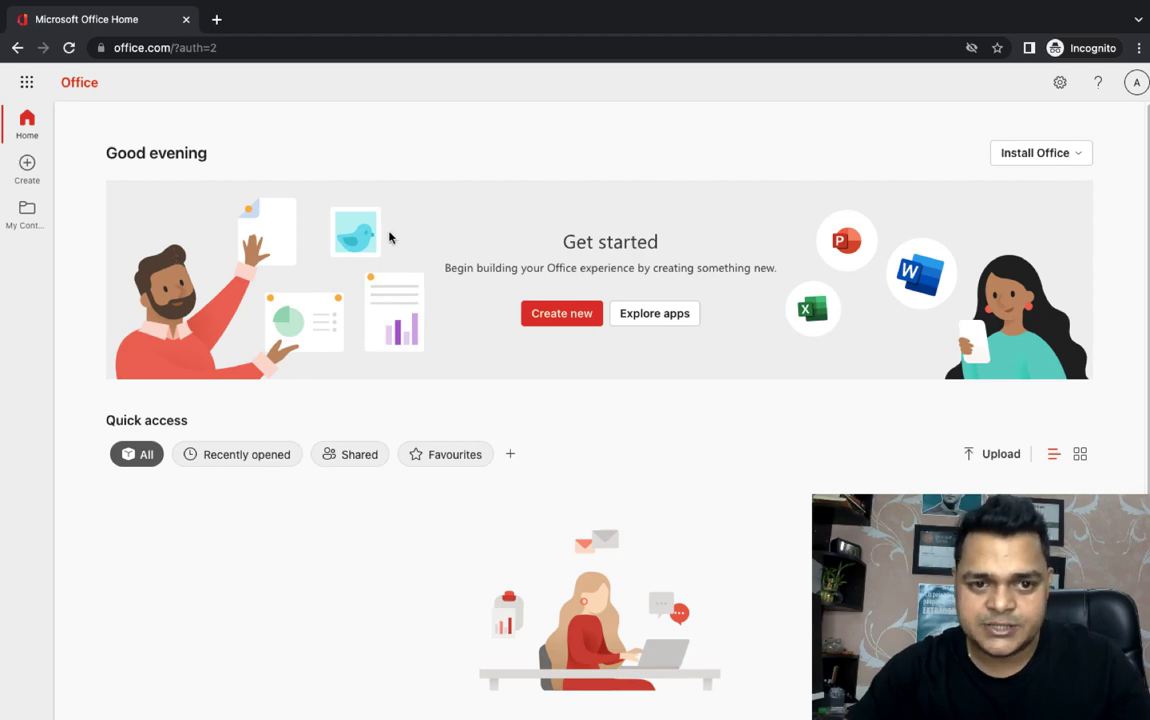
key("alt+Tab")
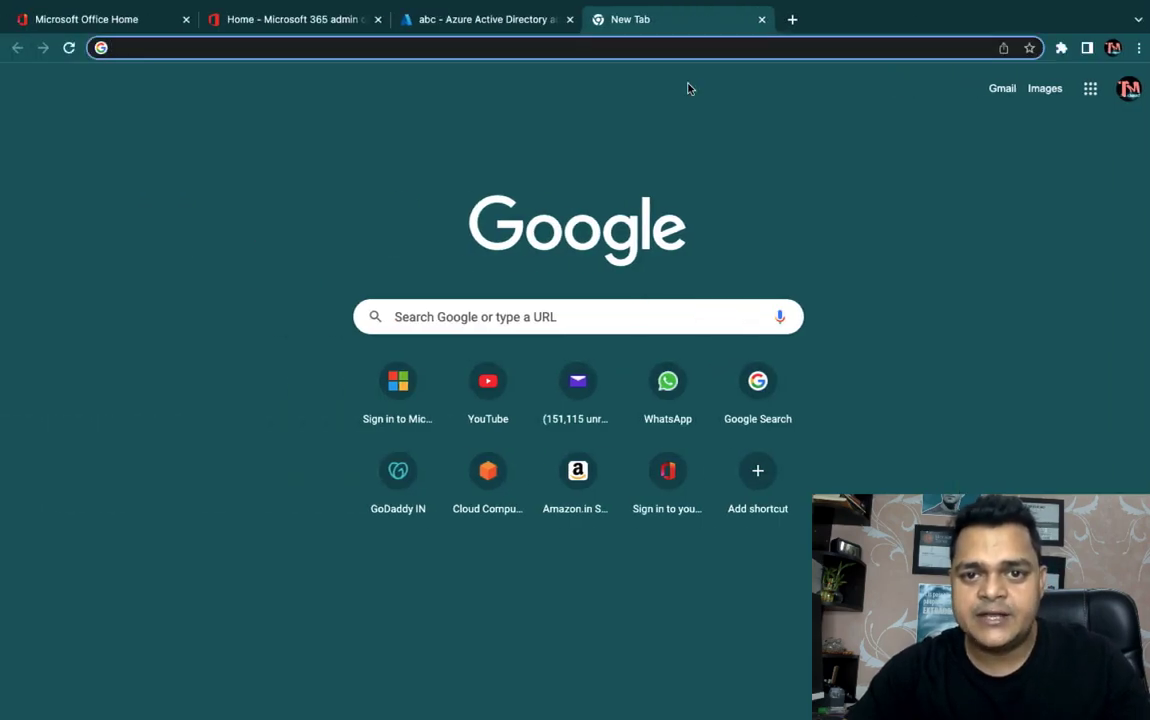
- In itbd > Users > Per-user MFA, enable multi-factor authentication for abc
left_click(763, 19)
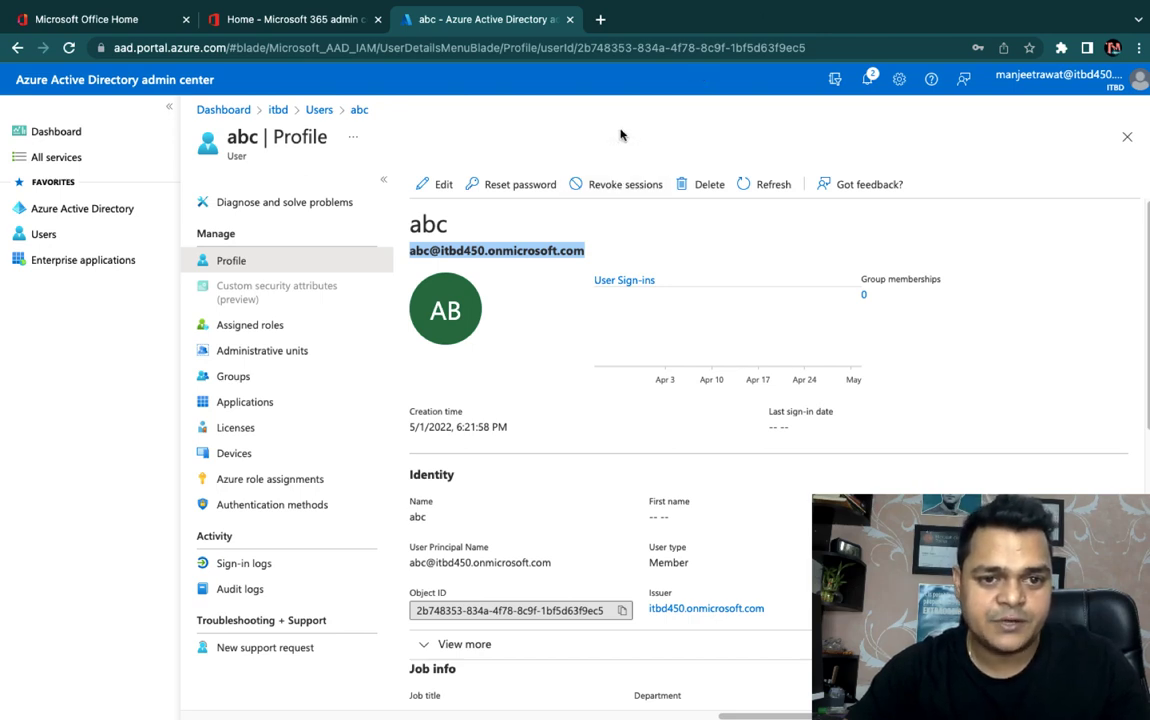
left_click(279, 113)
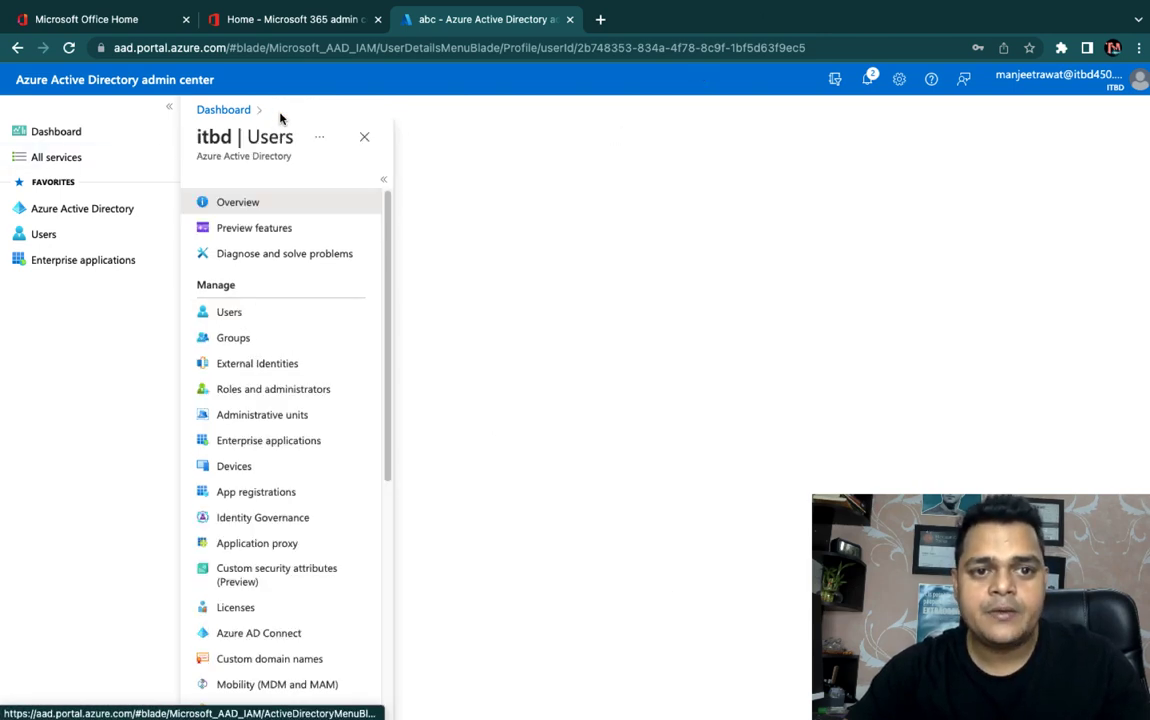
left_click(228, 313)
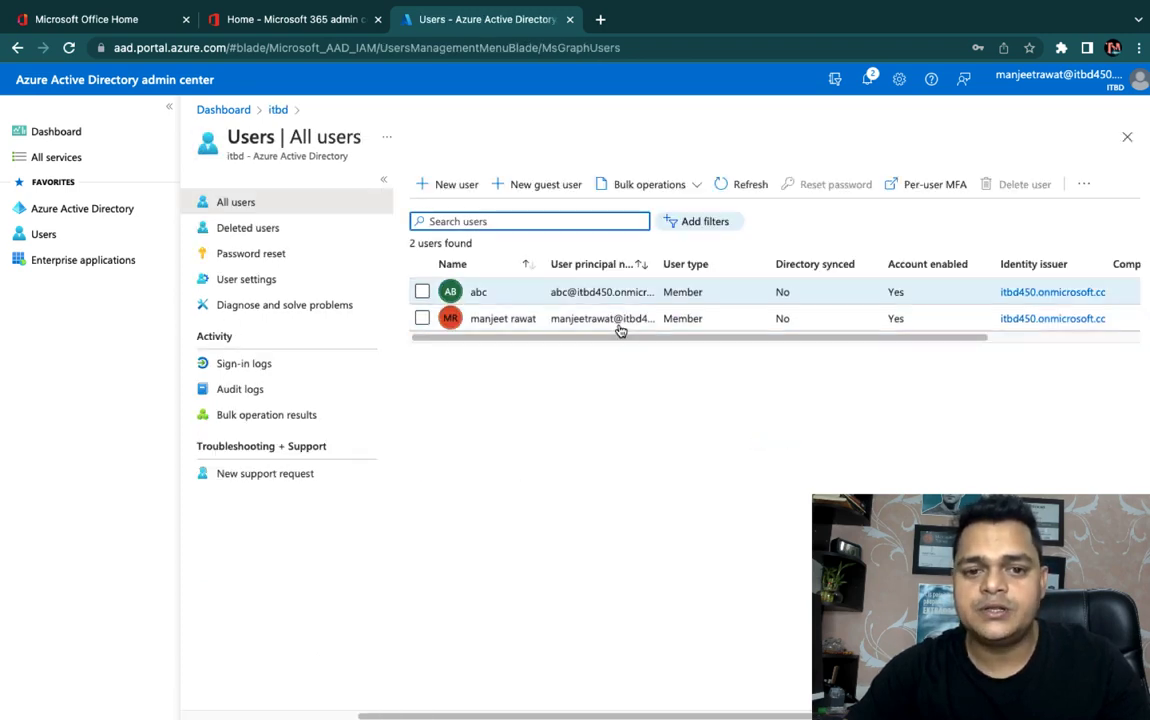
left_click(941, 189)
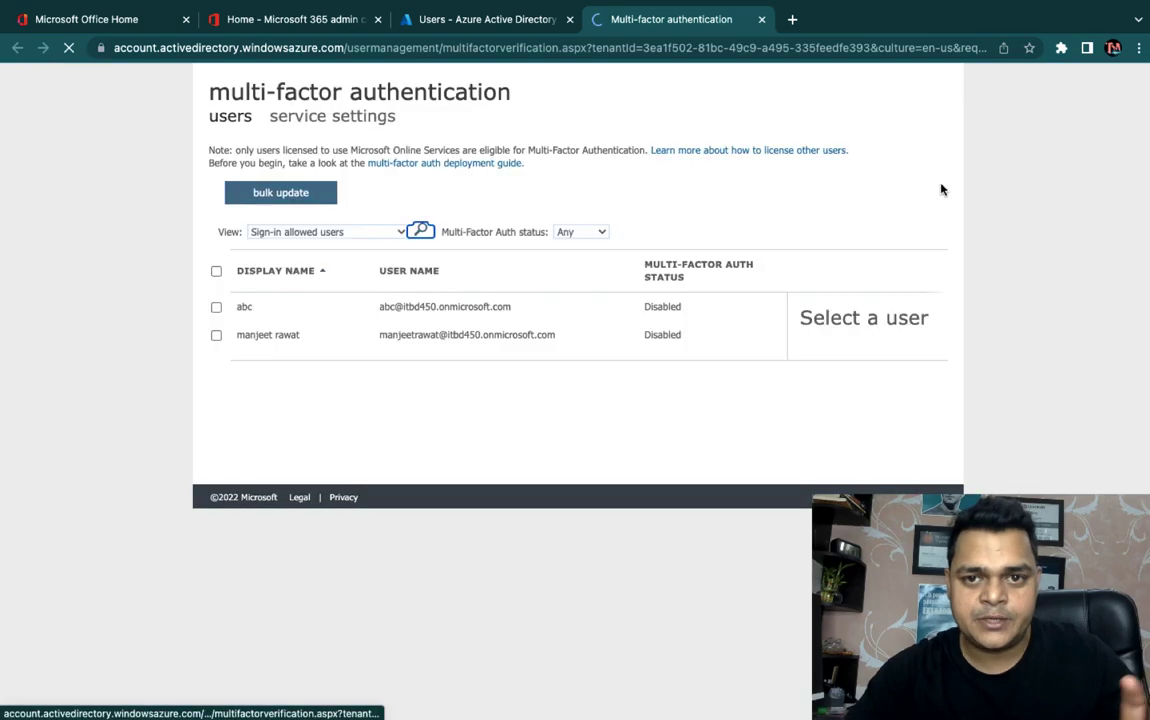
left_click(216, 310)
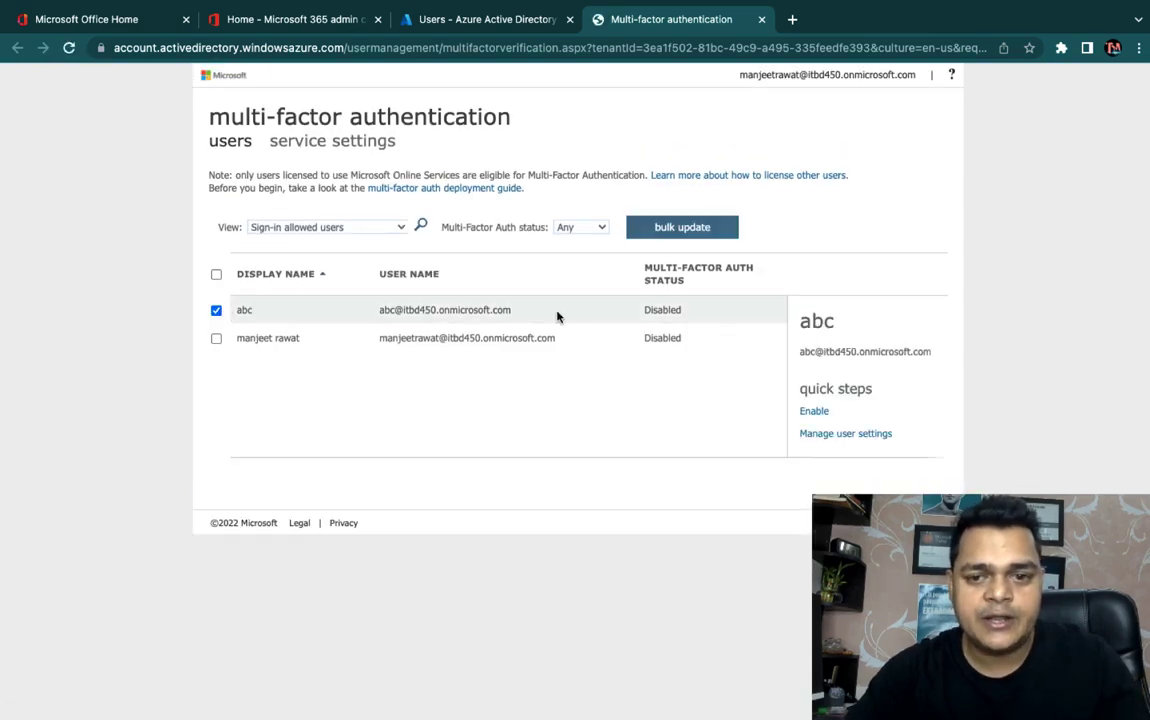
left_click(812, 412)
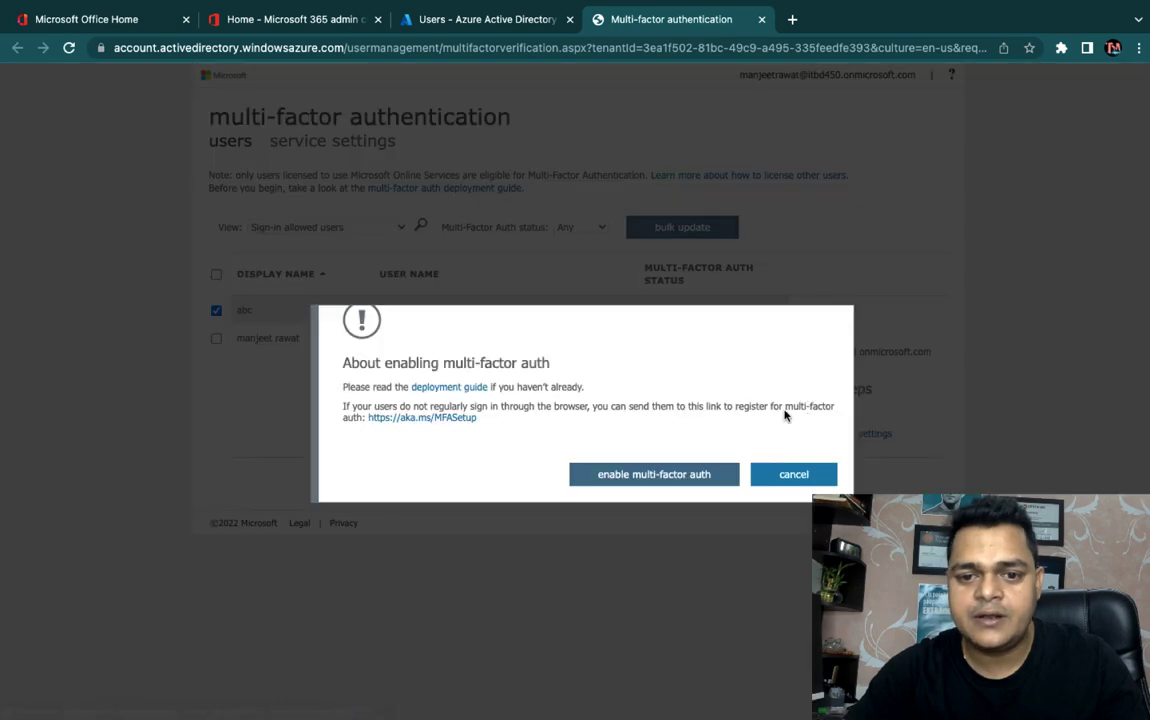
left_click(650, 475)
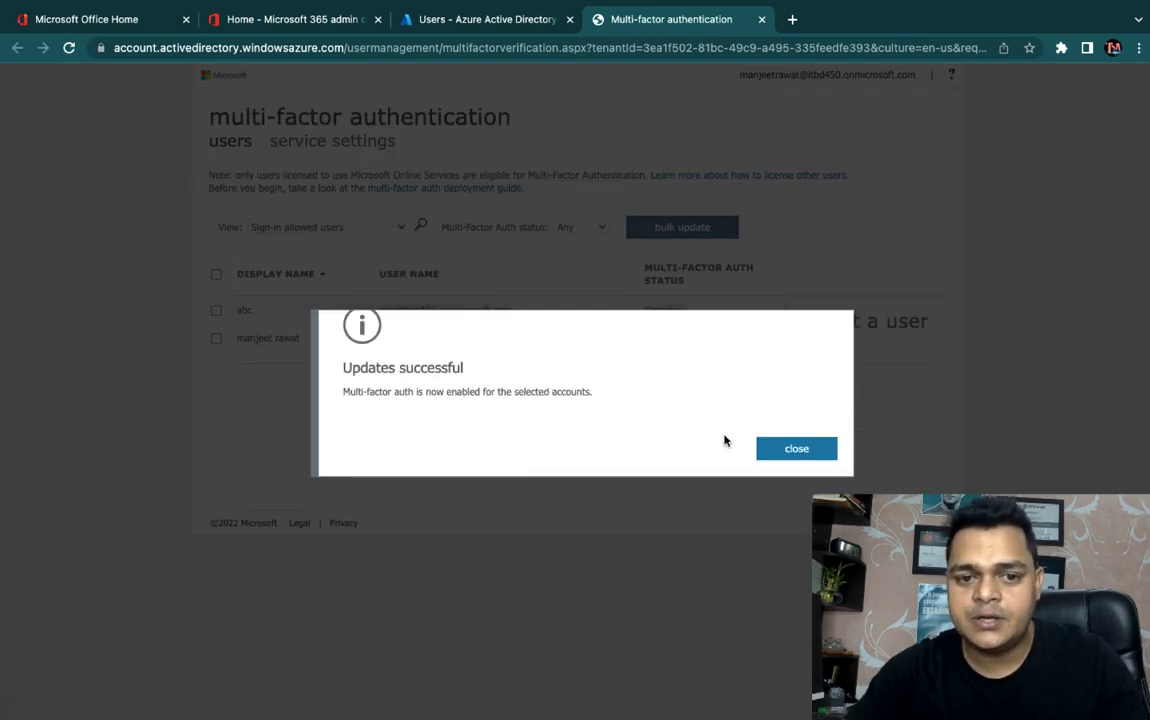
left_click(785, 450)
key("ctrl+Right")
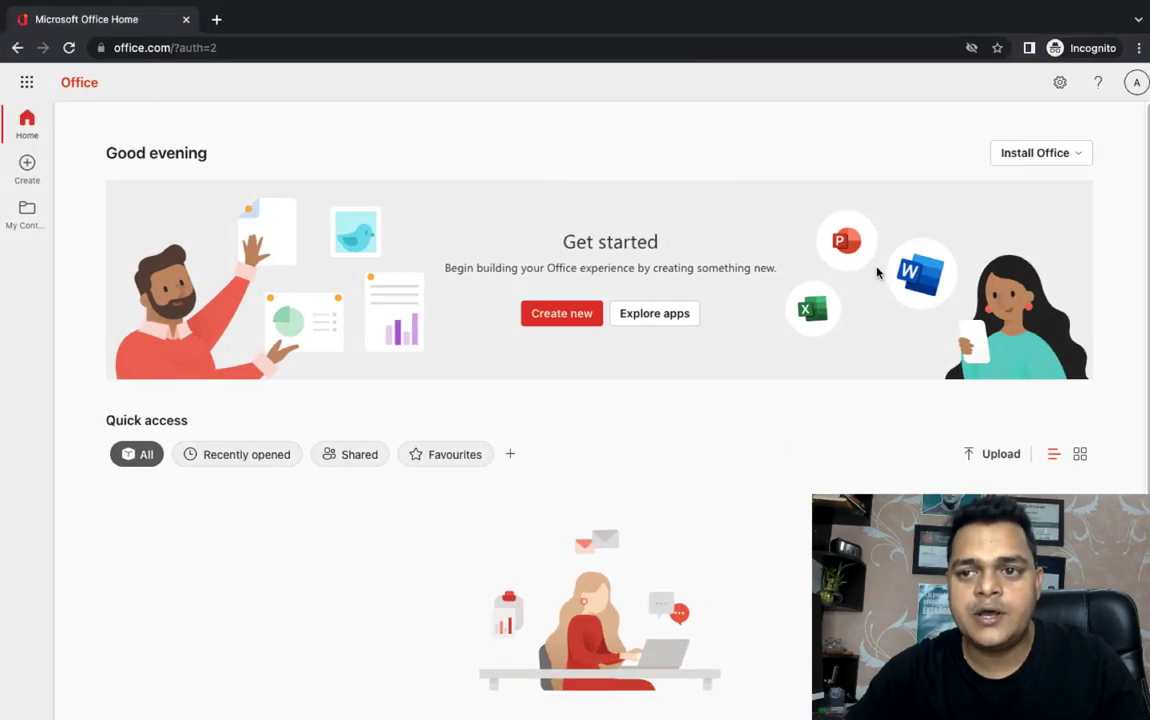
- Sign abc out of Office and sign back in with the new password
left_click(1138, 85)
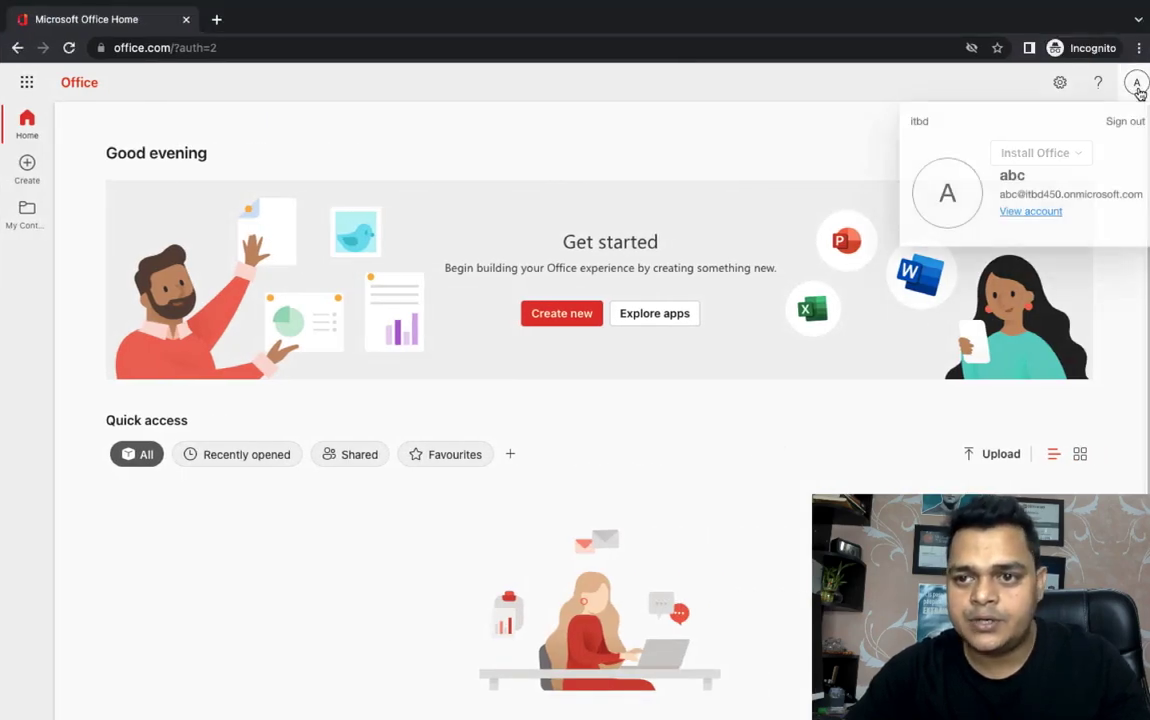
left_click(1125, 122)
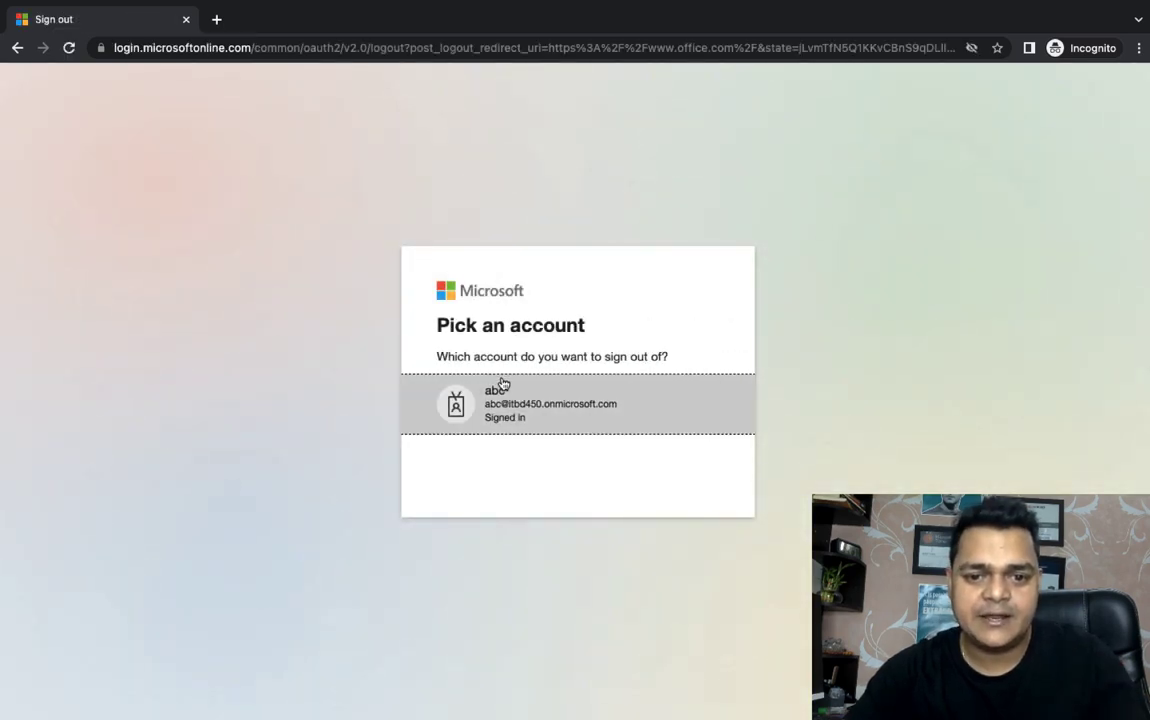
left_click(503, 394)
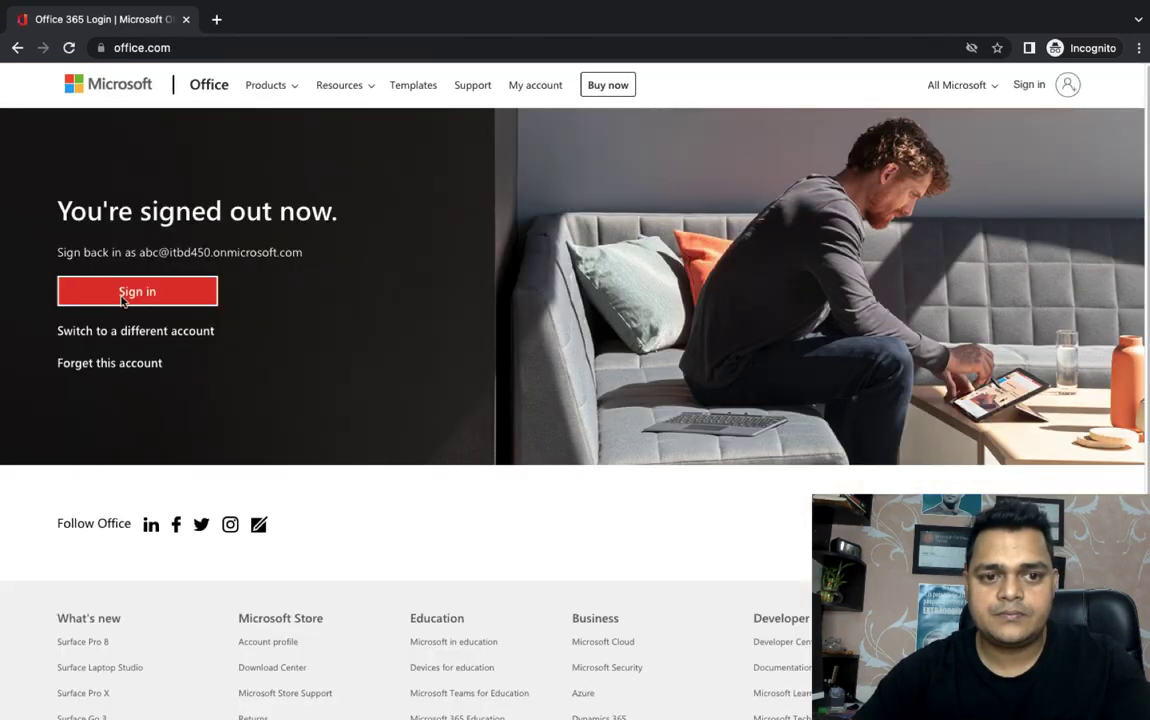
left_click(121, 299)
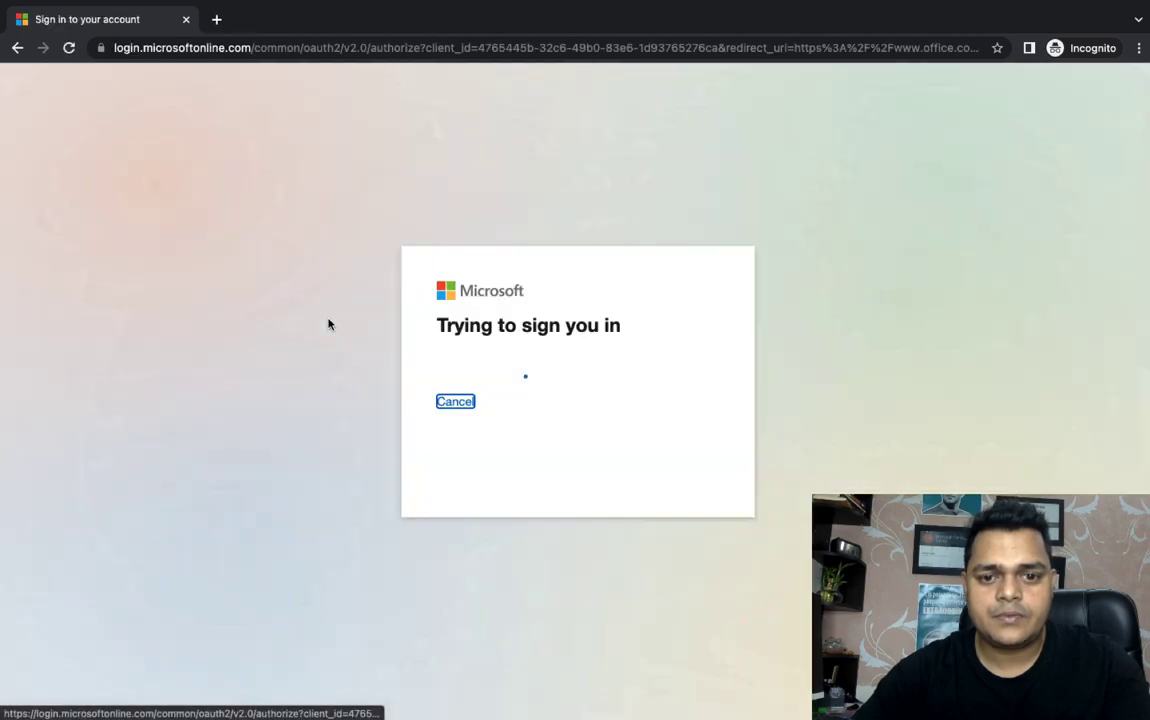
type("••")
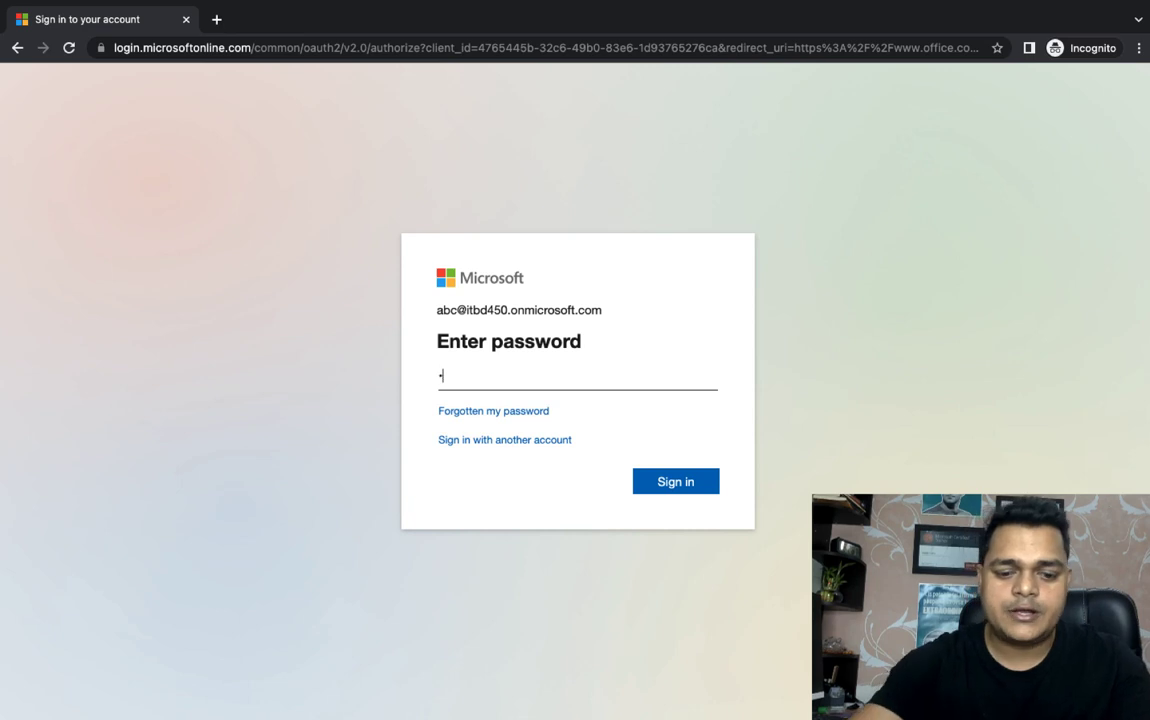
type("••••••••")
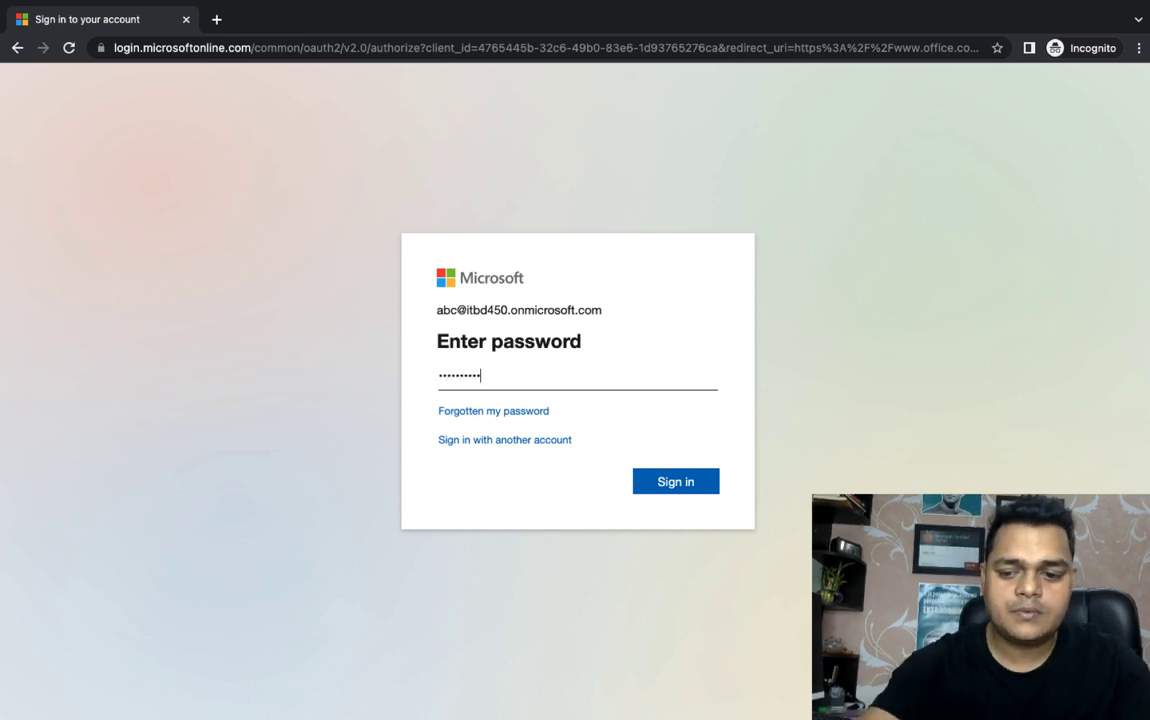
key("Return")
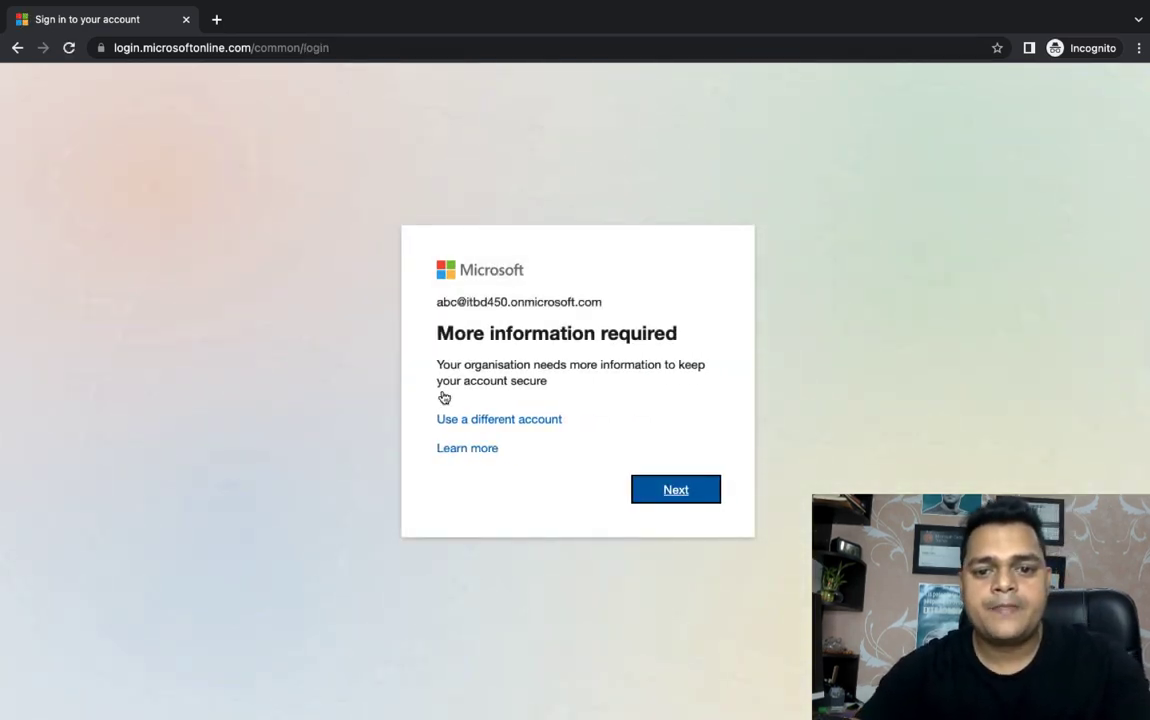
- Register the user's phone number with country code India (+91) and request a text code
left_click(666, 487)
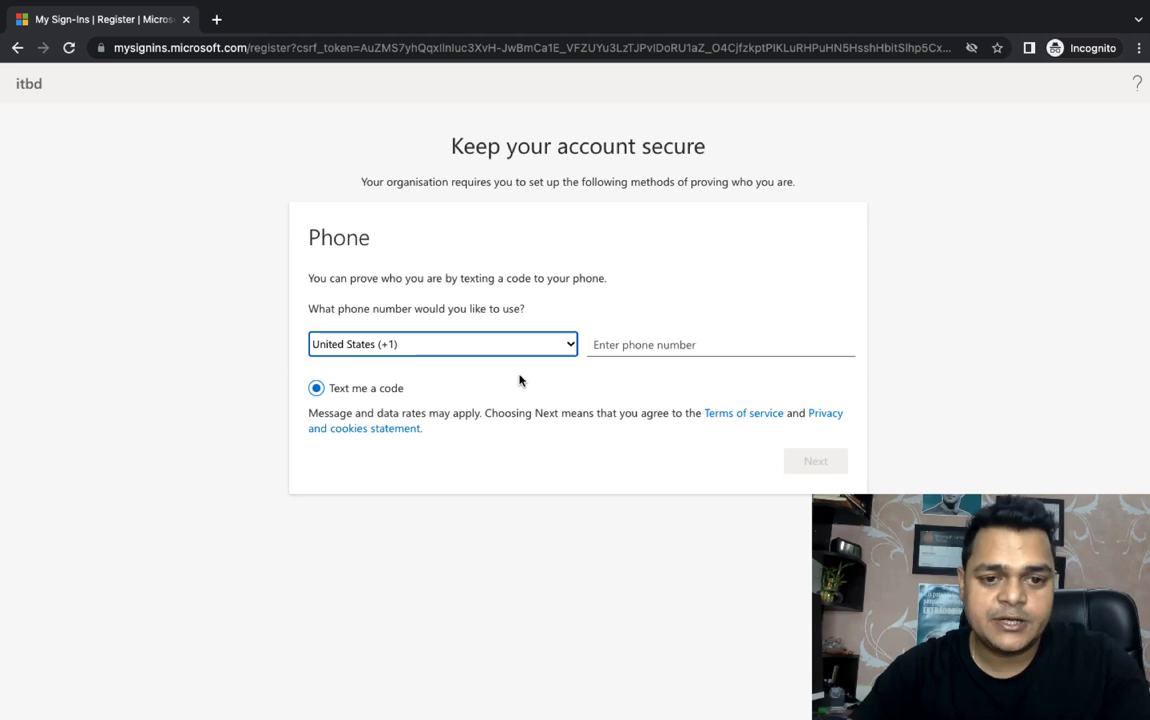
left_click(411, 346)
type("i")
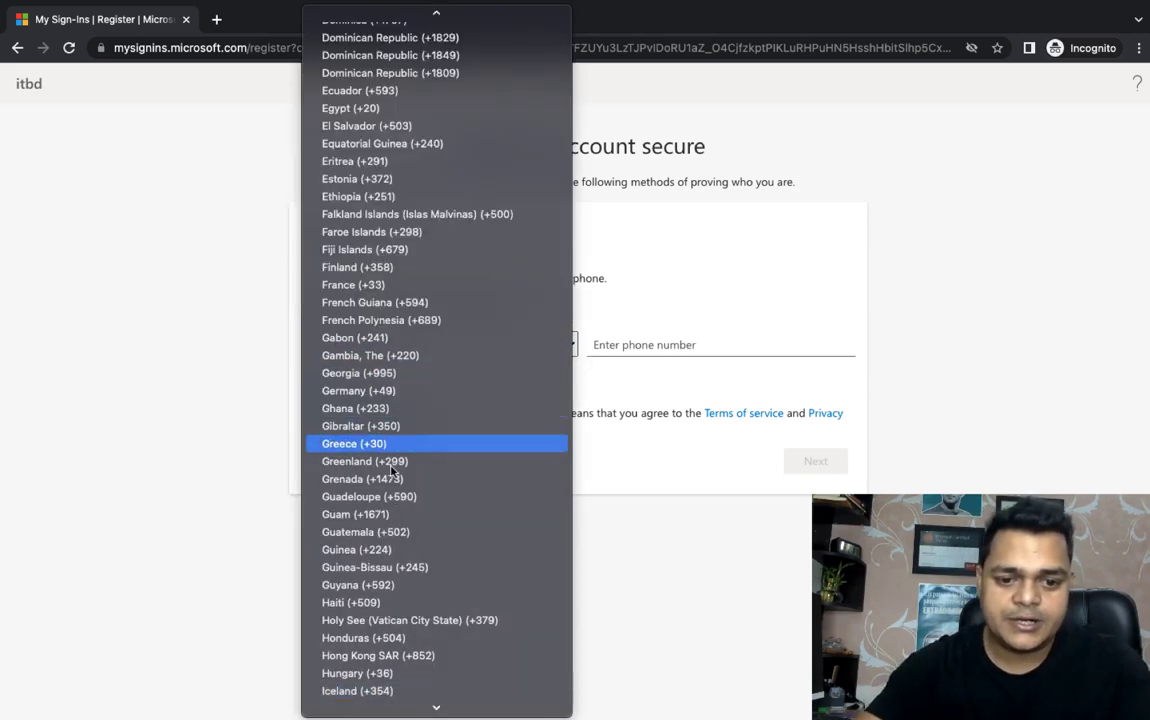
scroll(380, 620, "down", 3)
left_click(368, 585)
left_click(624, 340)
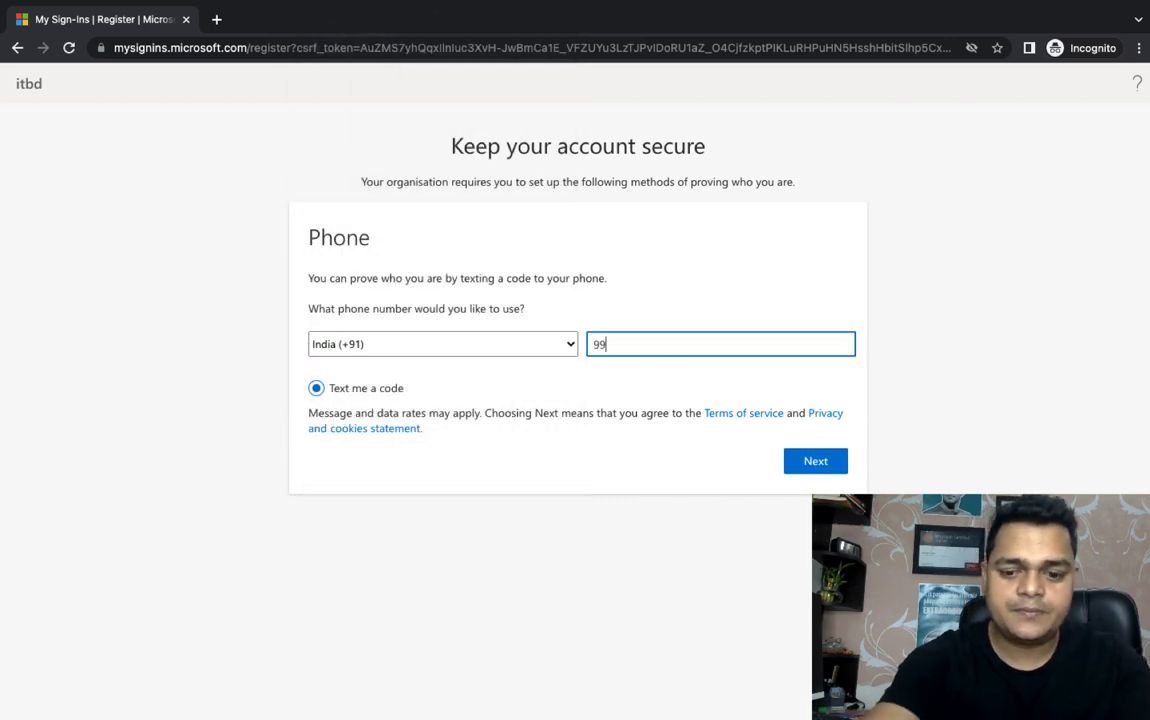
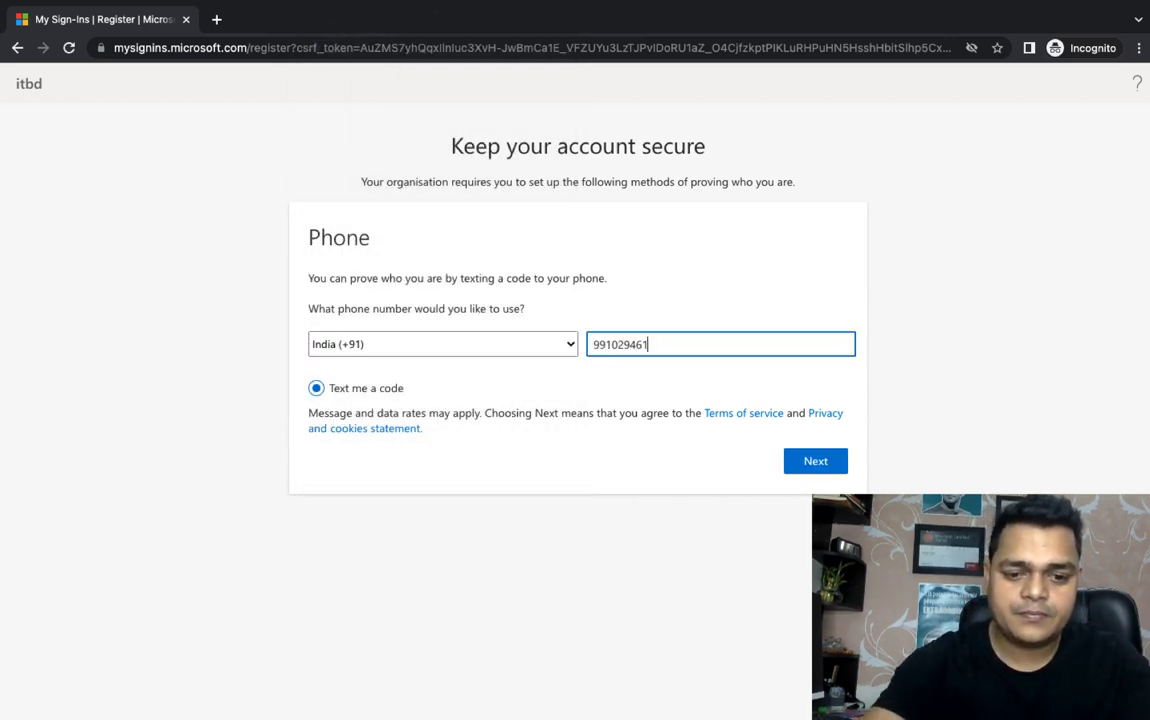
left_click(819, 465)
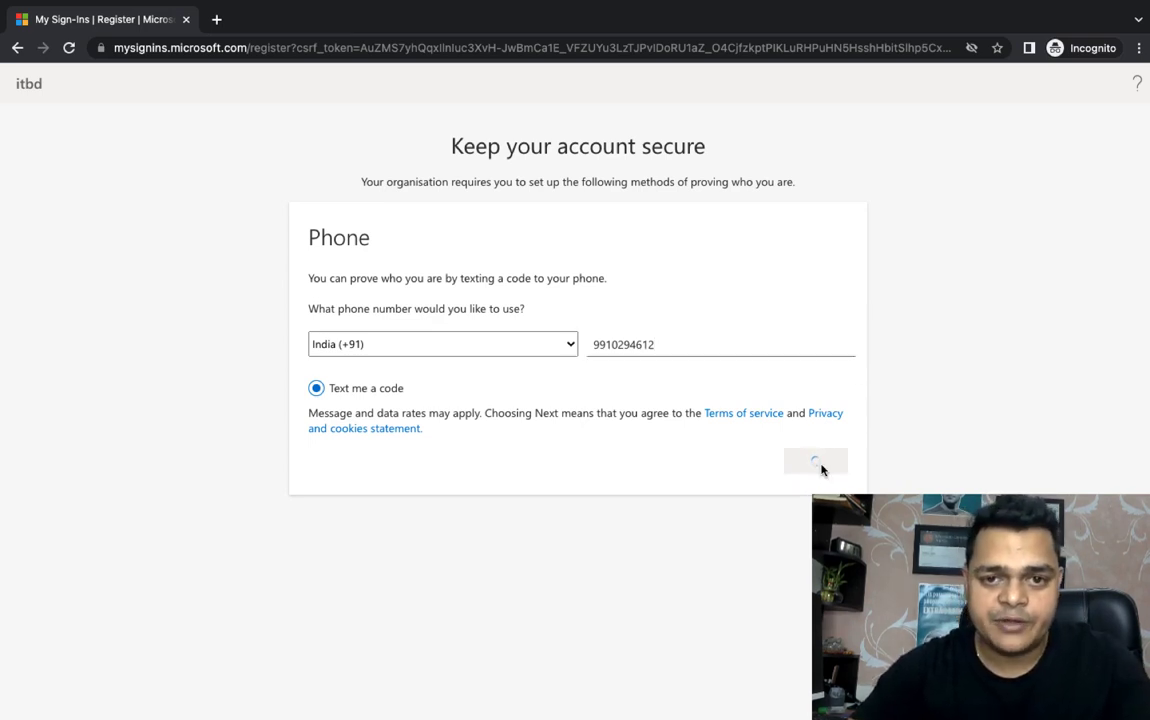
- Verify the phone with the texted six-digit code and finish the security info setup
left_click(438, 290)
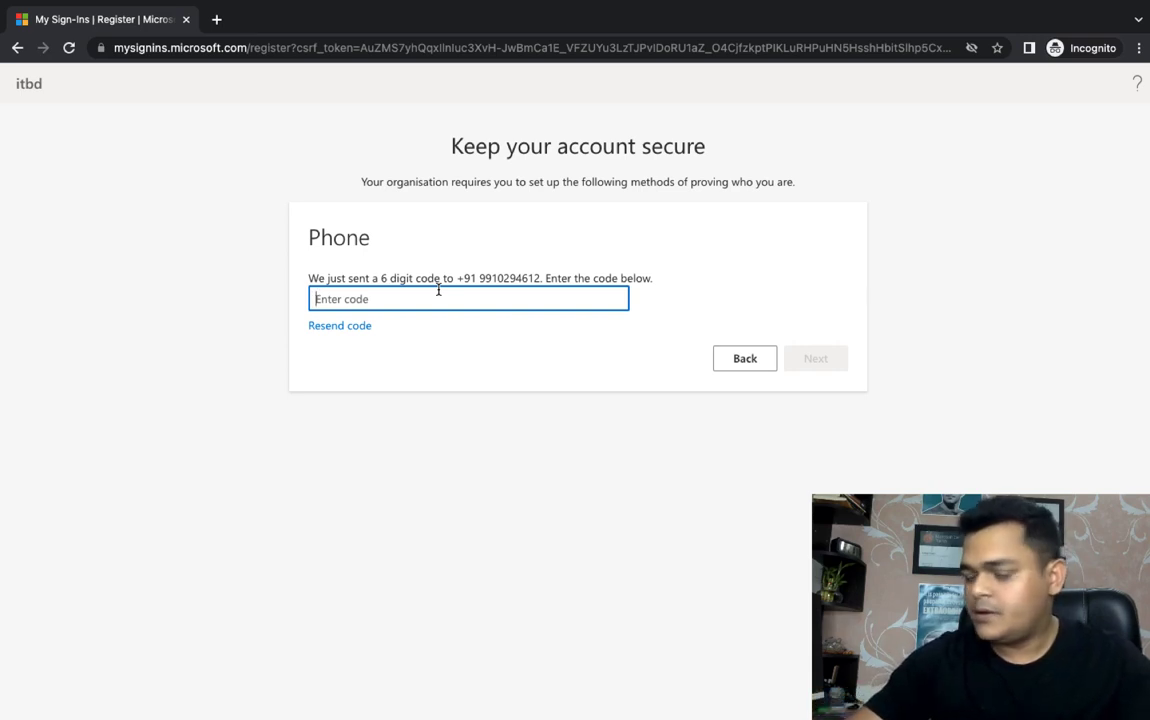
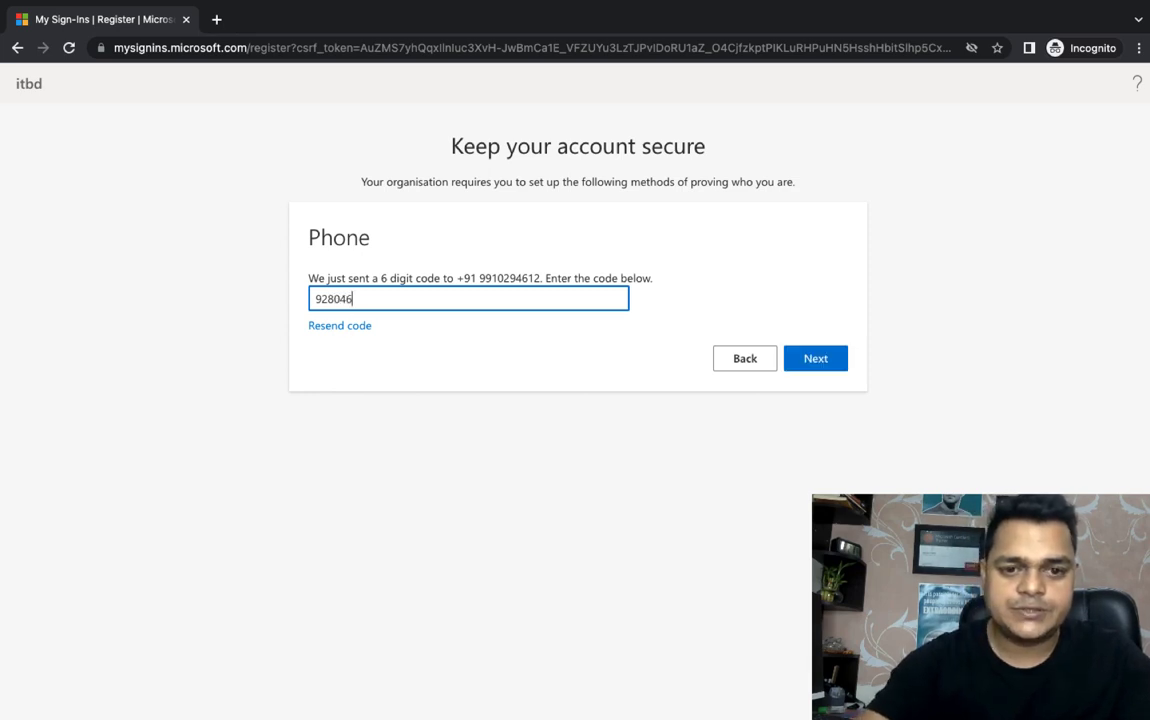
left_click(813, 360)
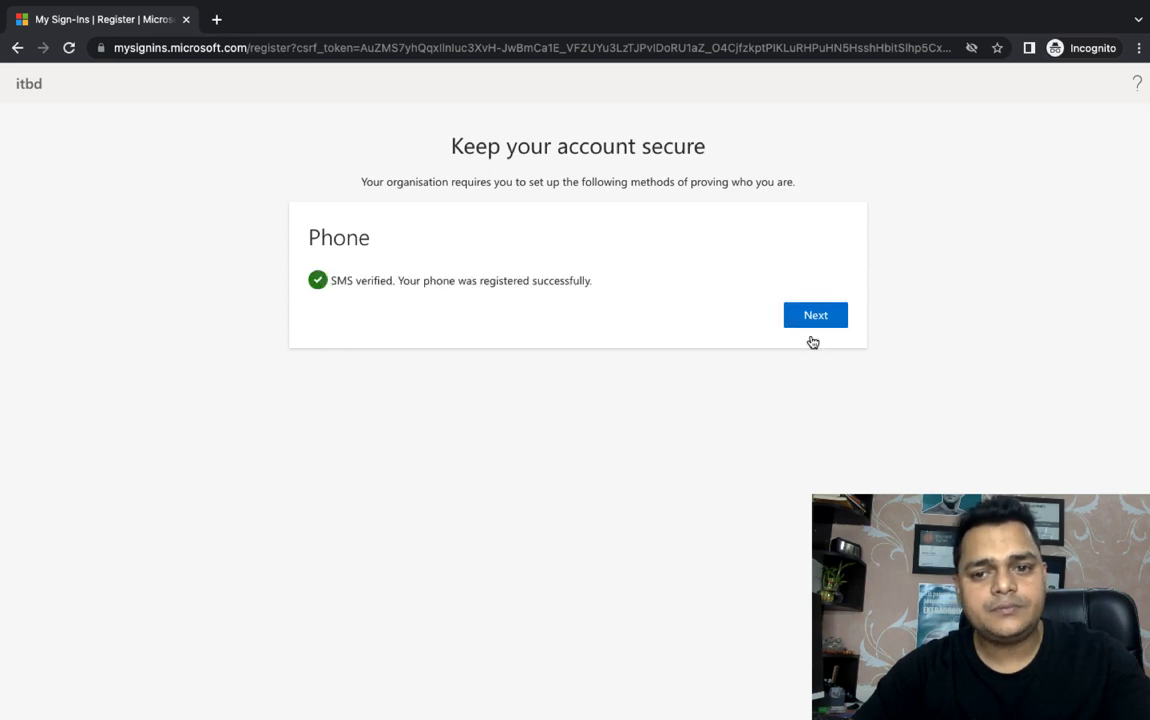
left_click(815, 316)
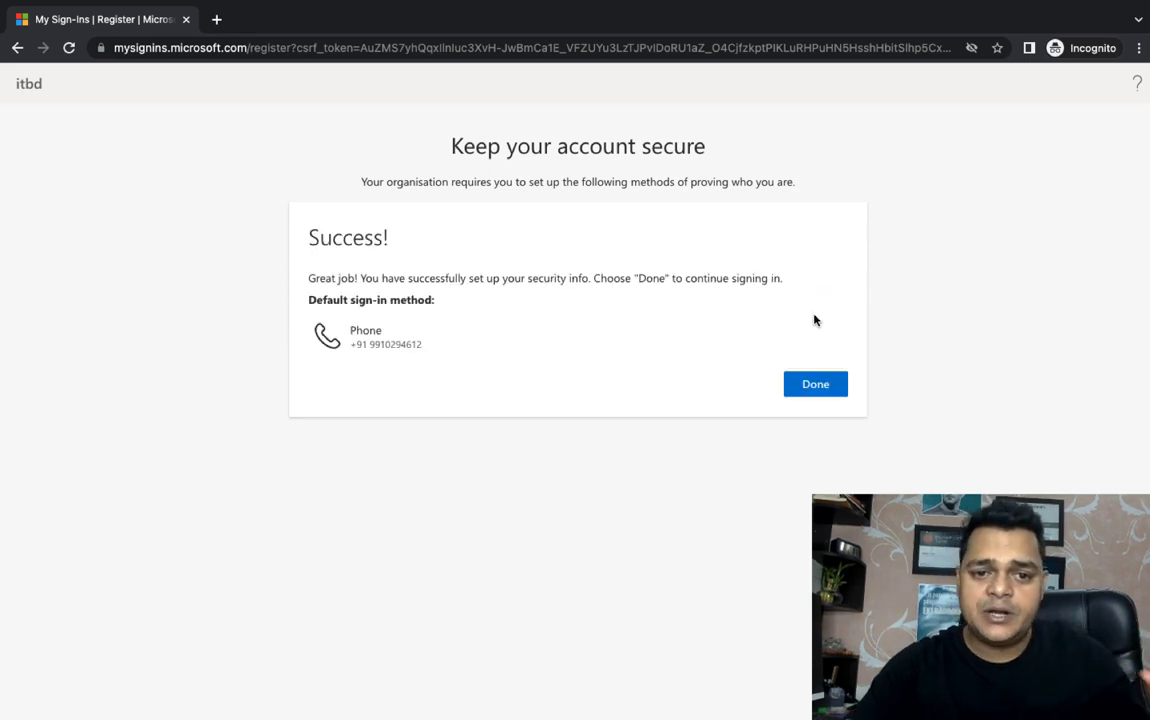
left_click(812, 389)
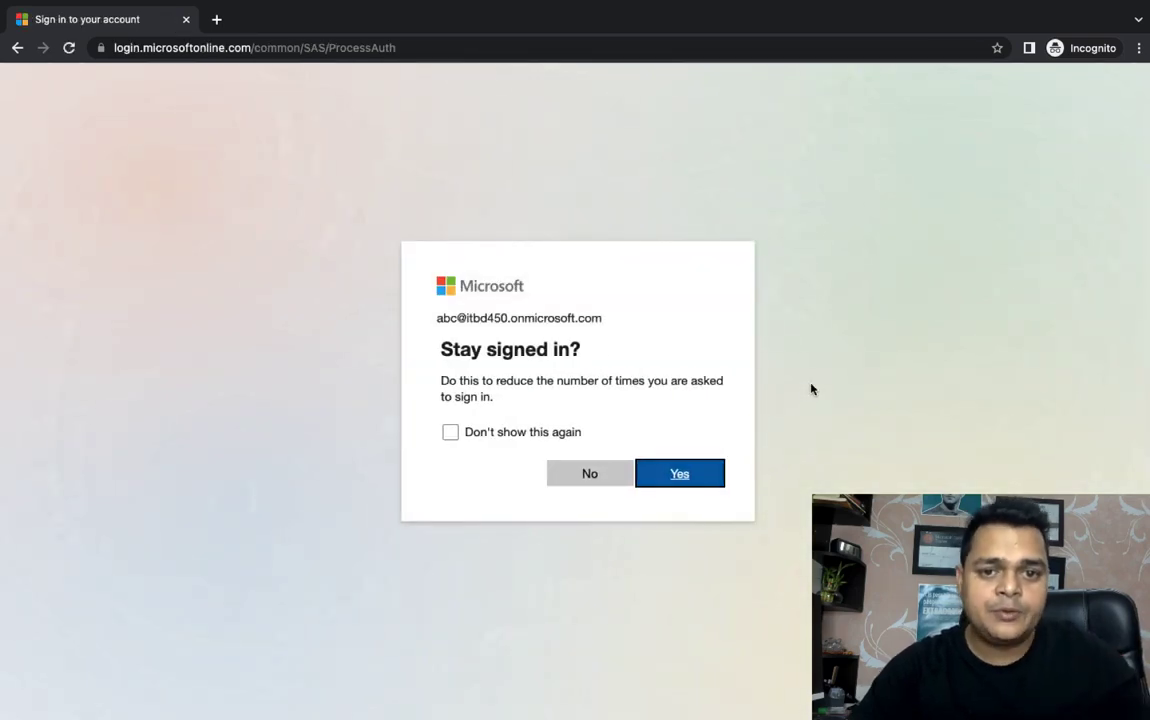
- Choose to stay signed in, then sign the user out from the account menu
left_click(662, 479)
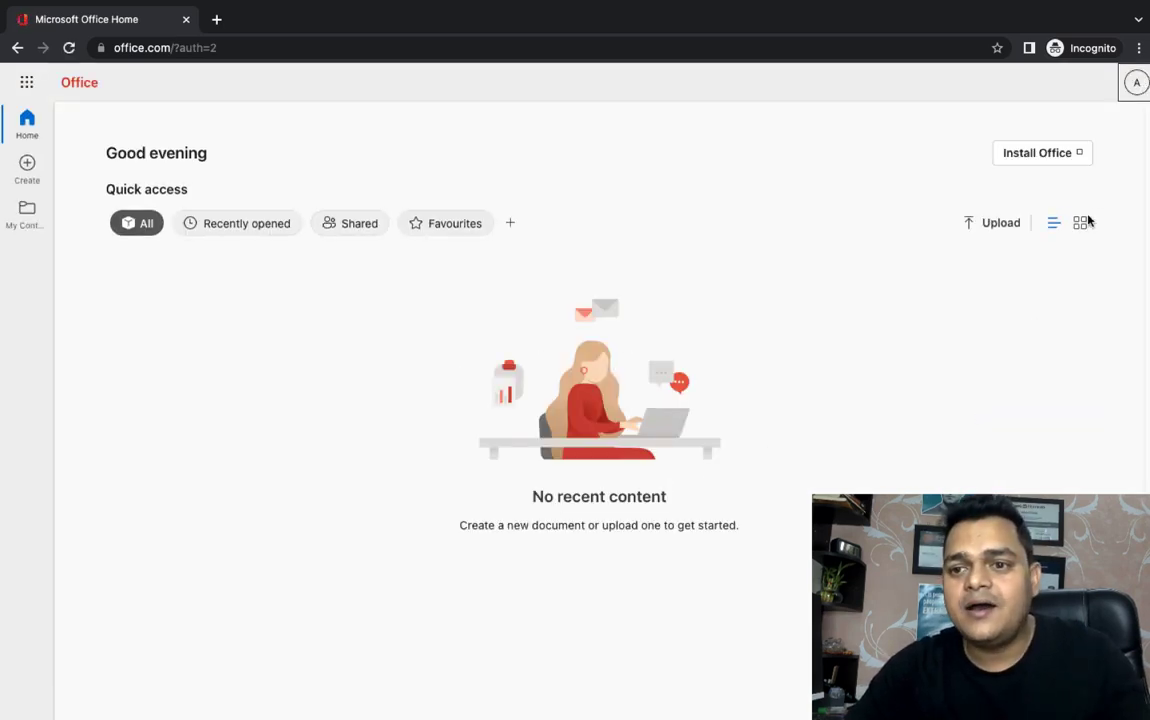
left_click(1136, 88)
left_click(1135, 85)
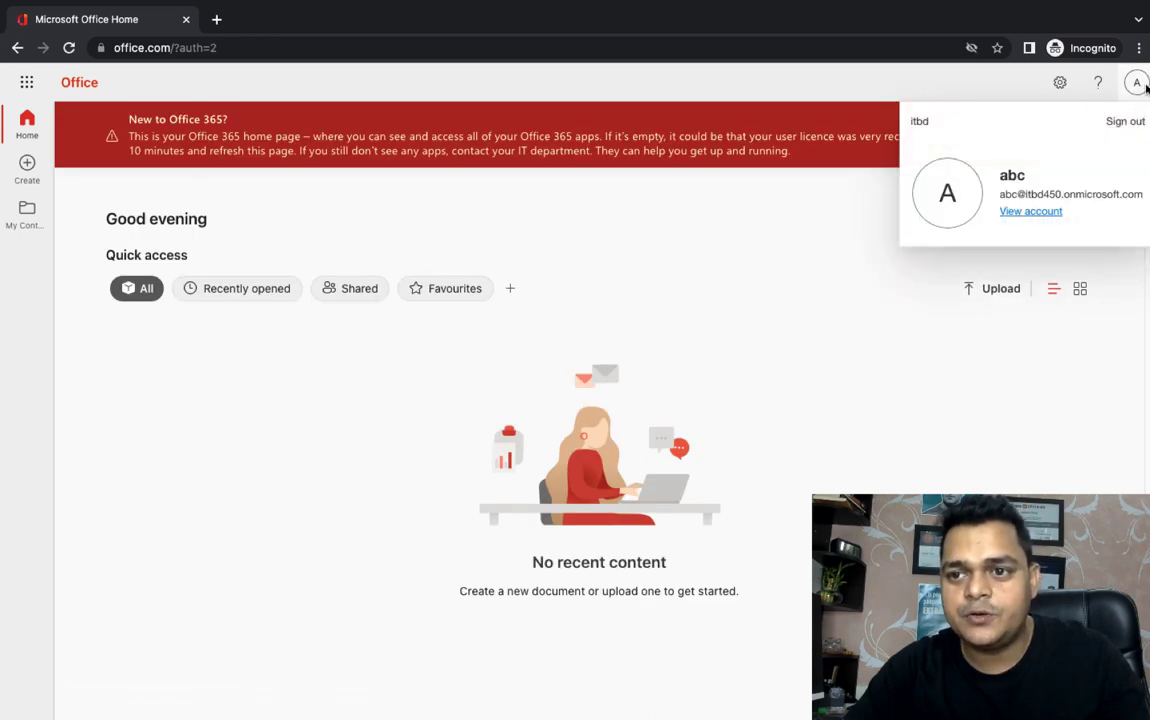
left_click(1124, 122)
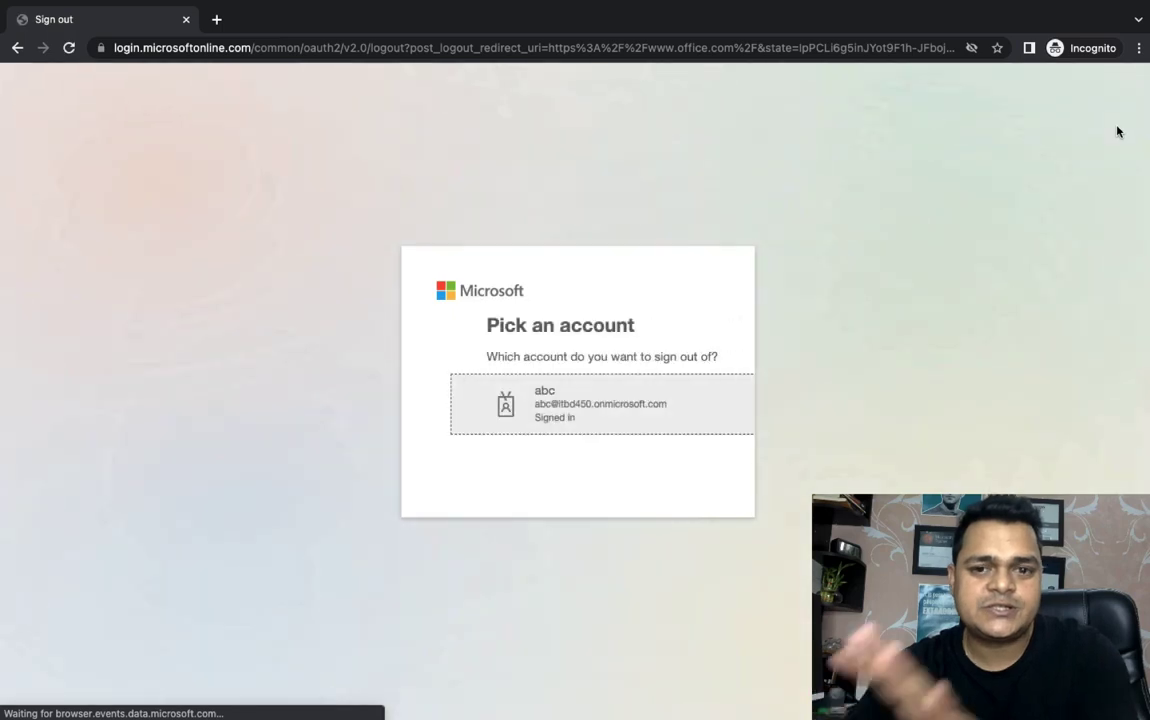
left_click(533, 417)
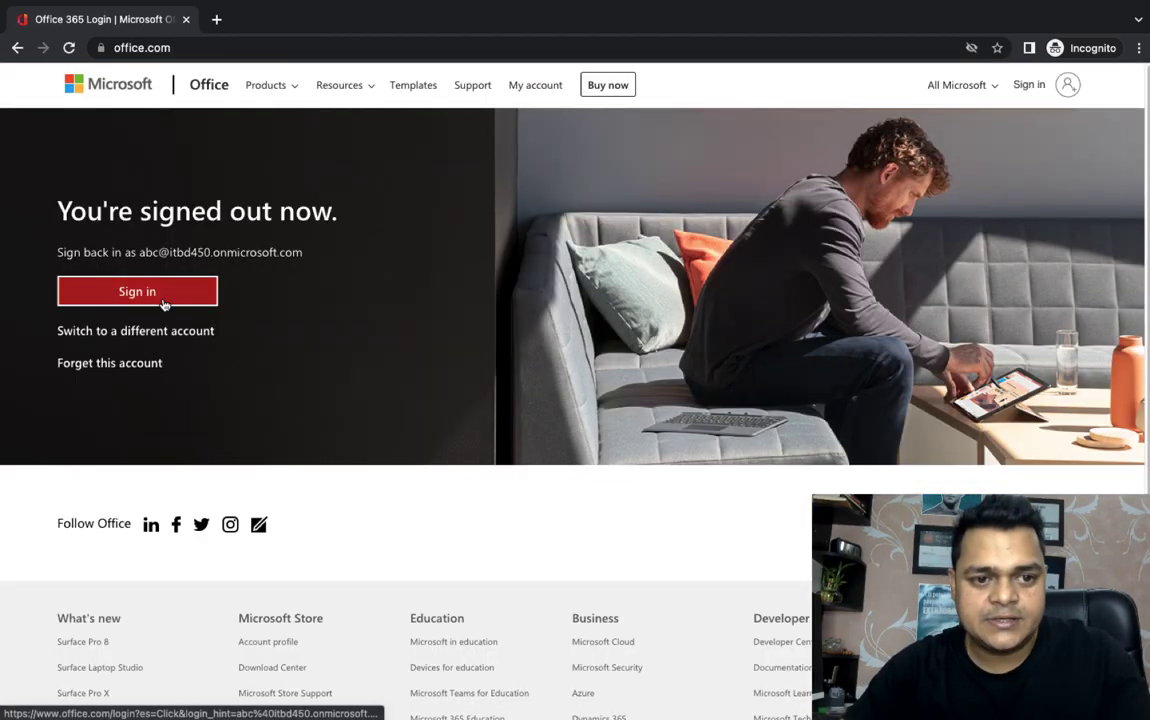
- Sign back in with the password and a texted verification code, staying signed in
left_click(163, 301)
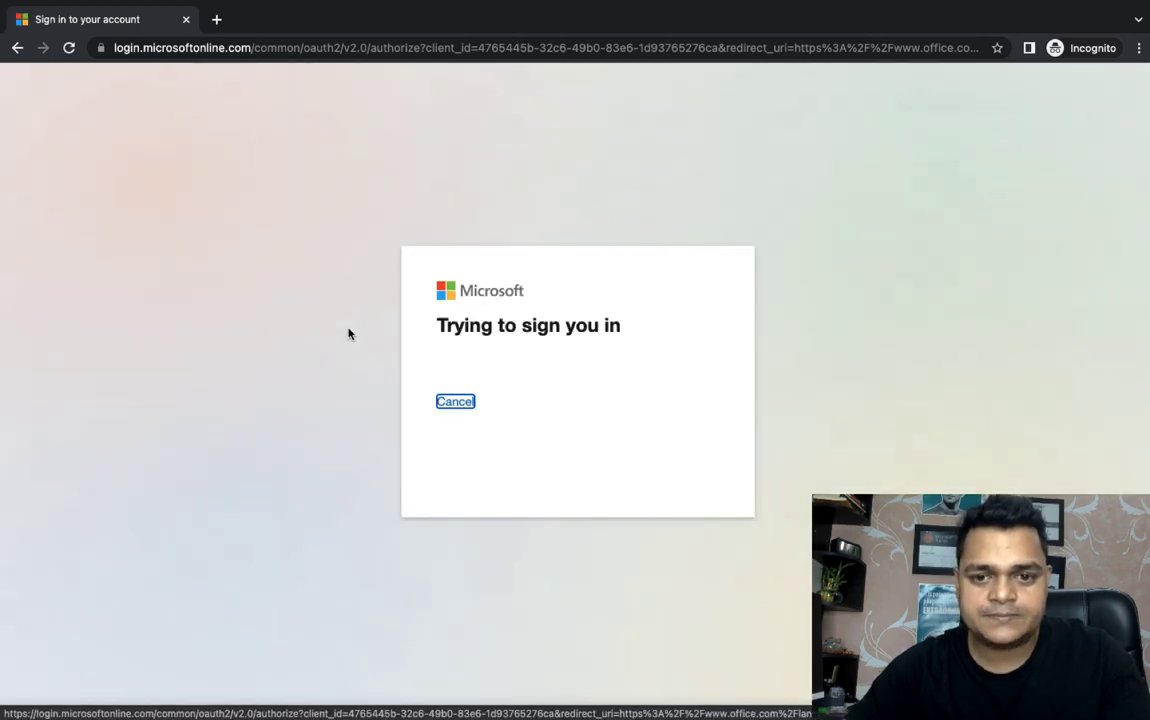
type("***")
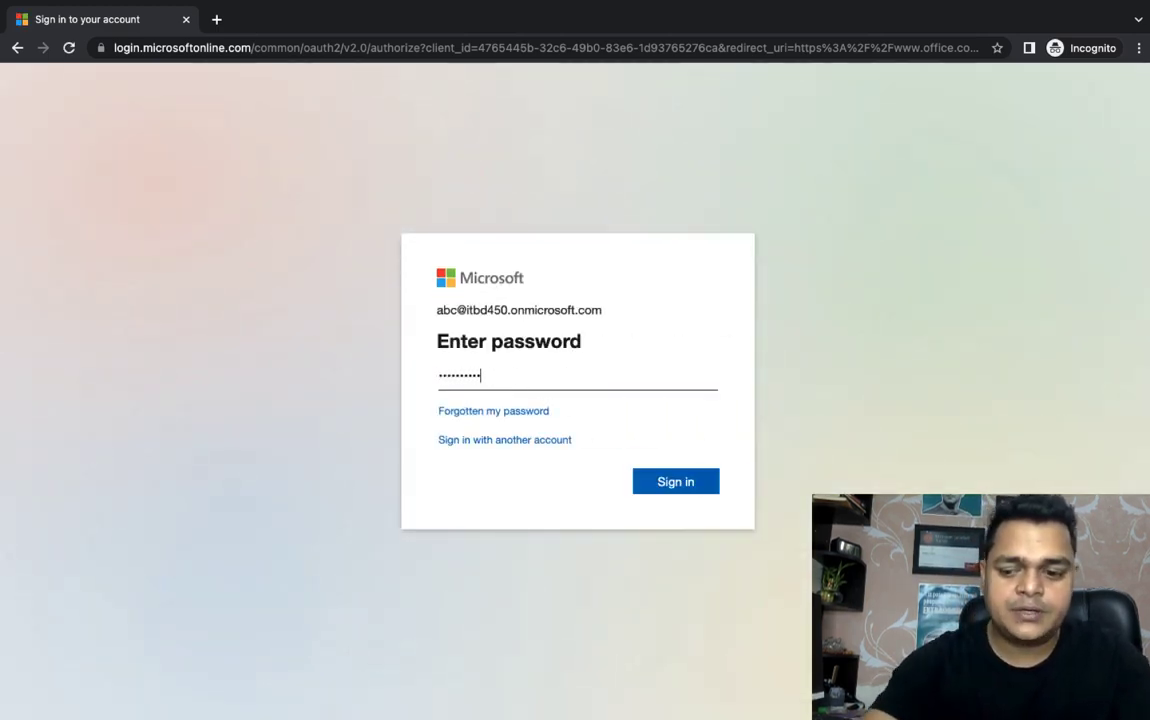
key("Return")
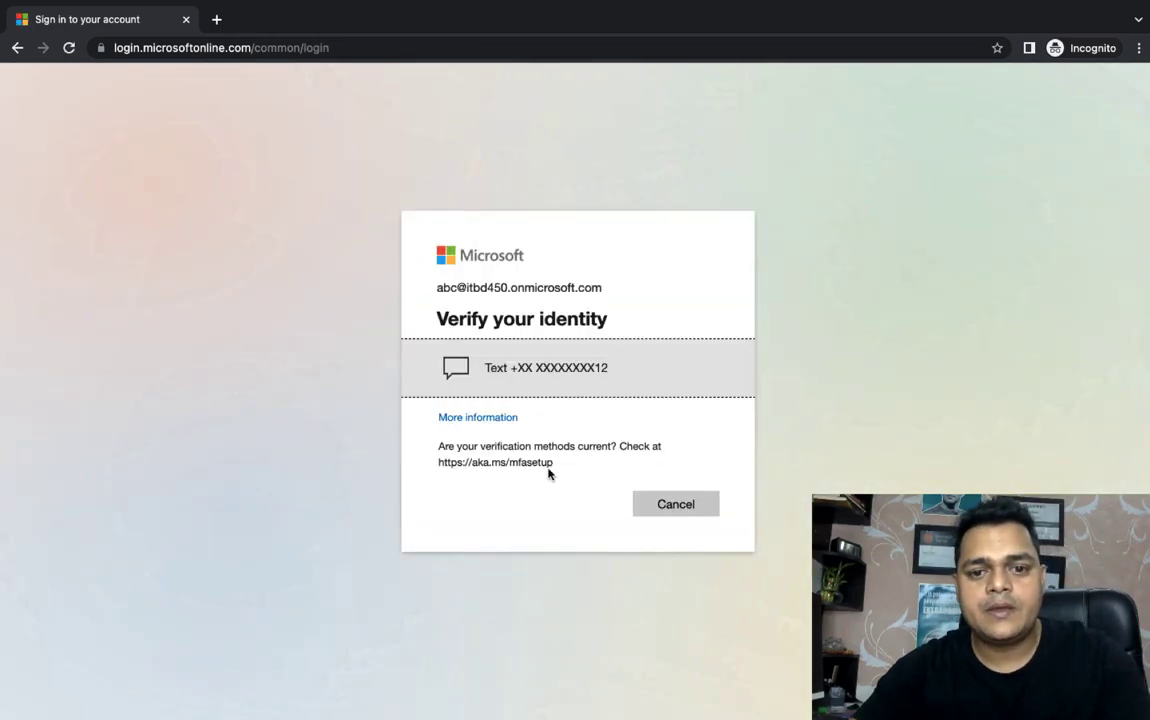
left_click(570, 390)
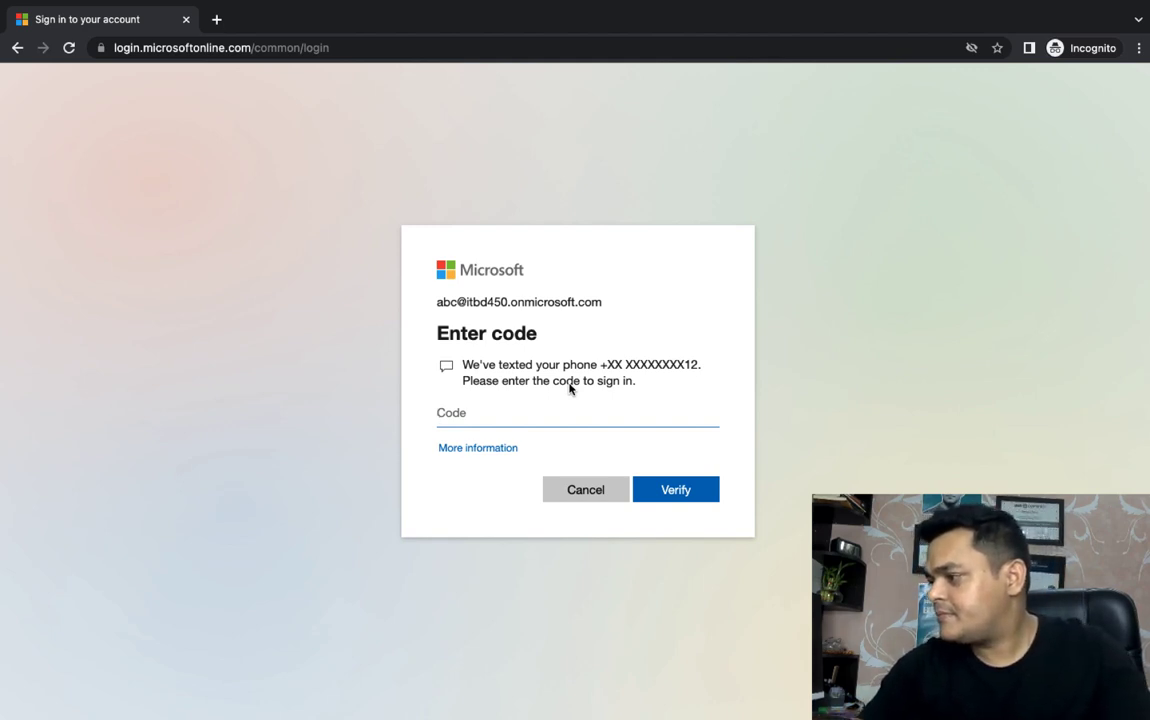
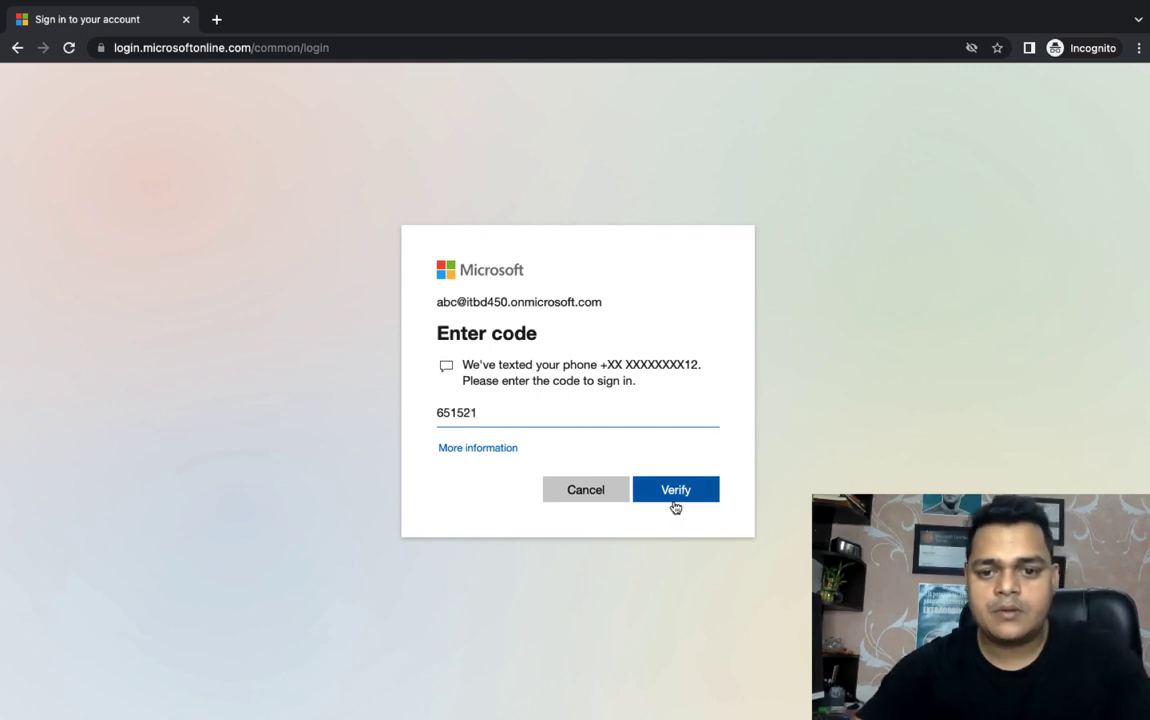
left_click(675, 506)
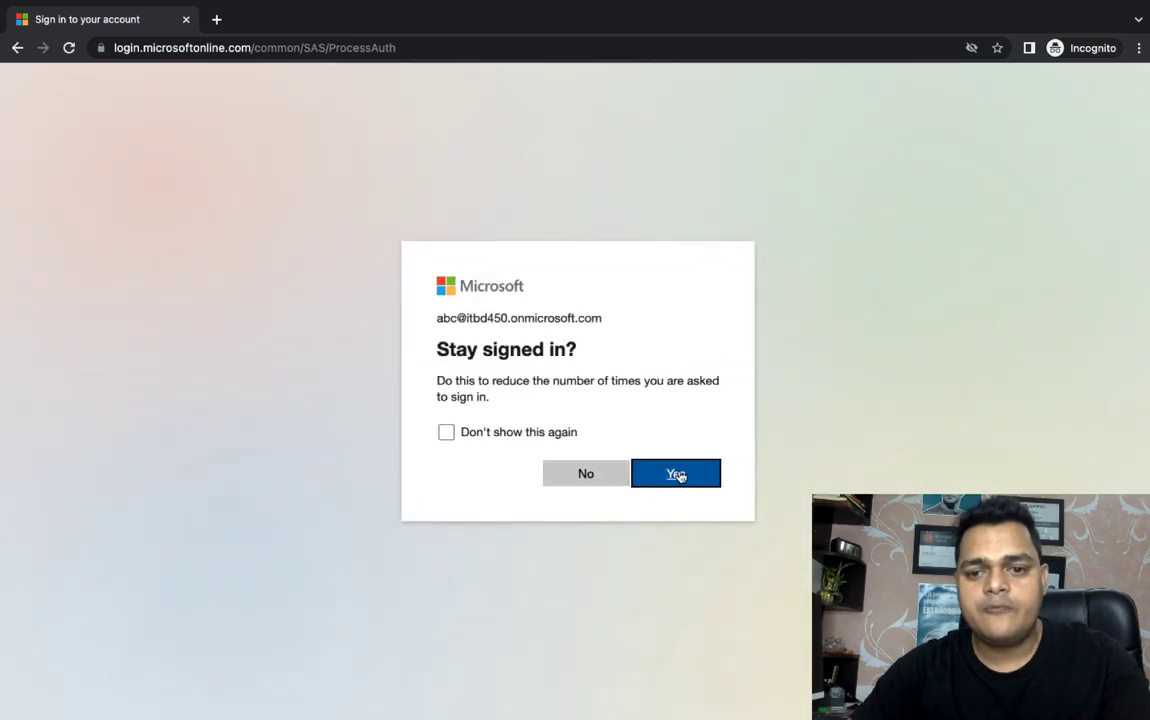
left_click(677, 474)
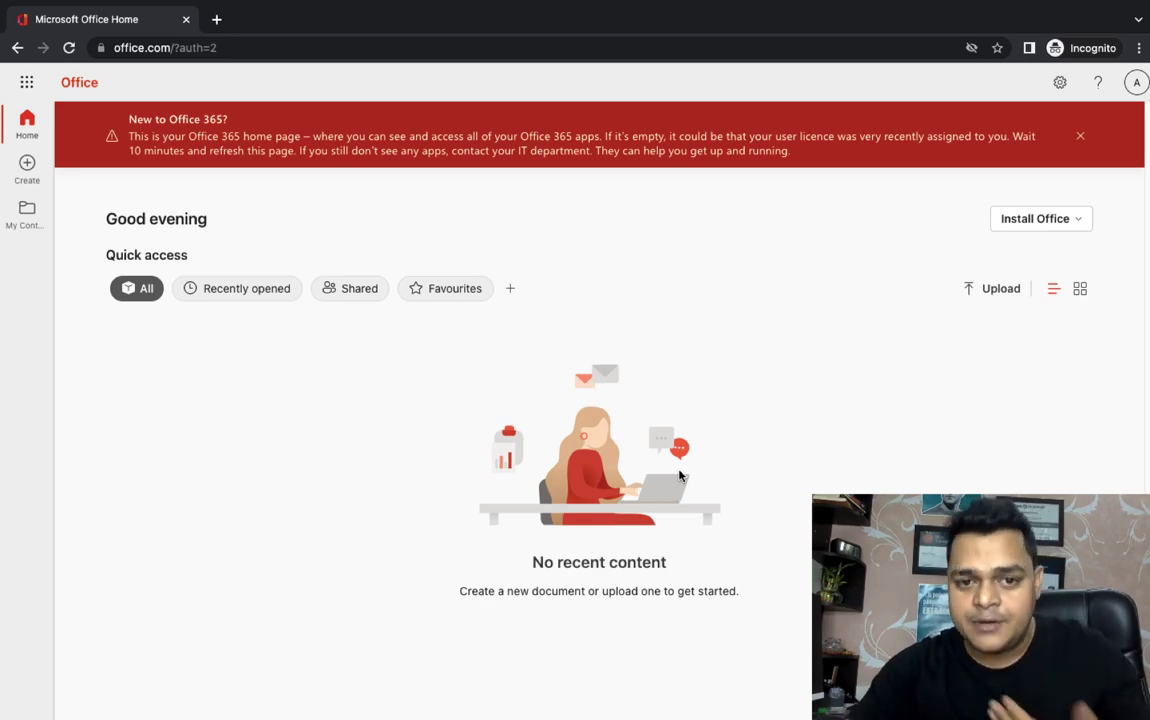
key("ctrl+Left")
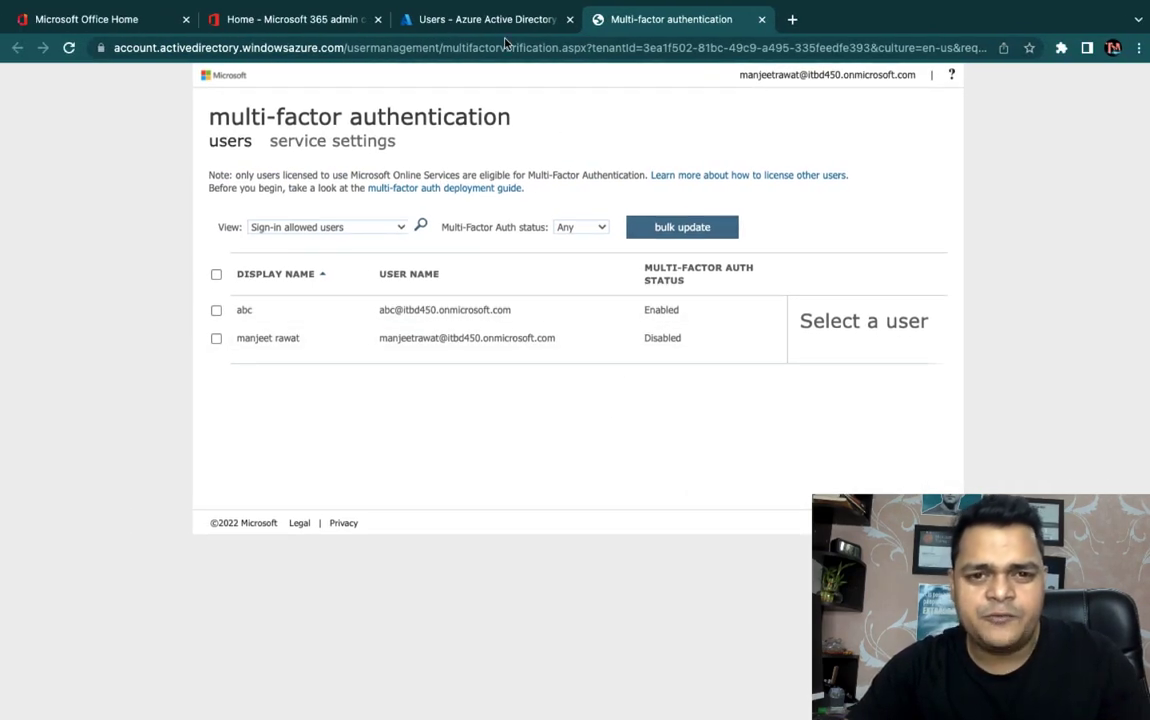
- In Password reset properties, set Self service password reset enabled to All and save
left_click(470, 30)
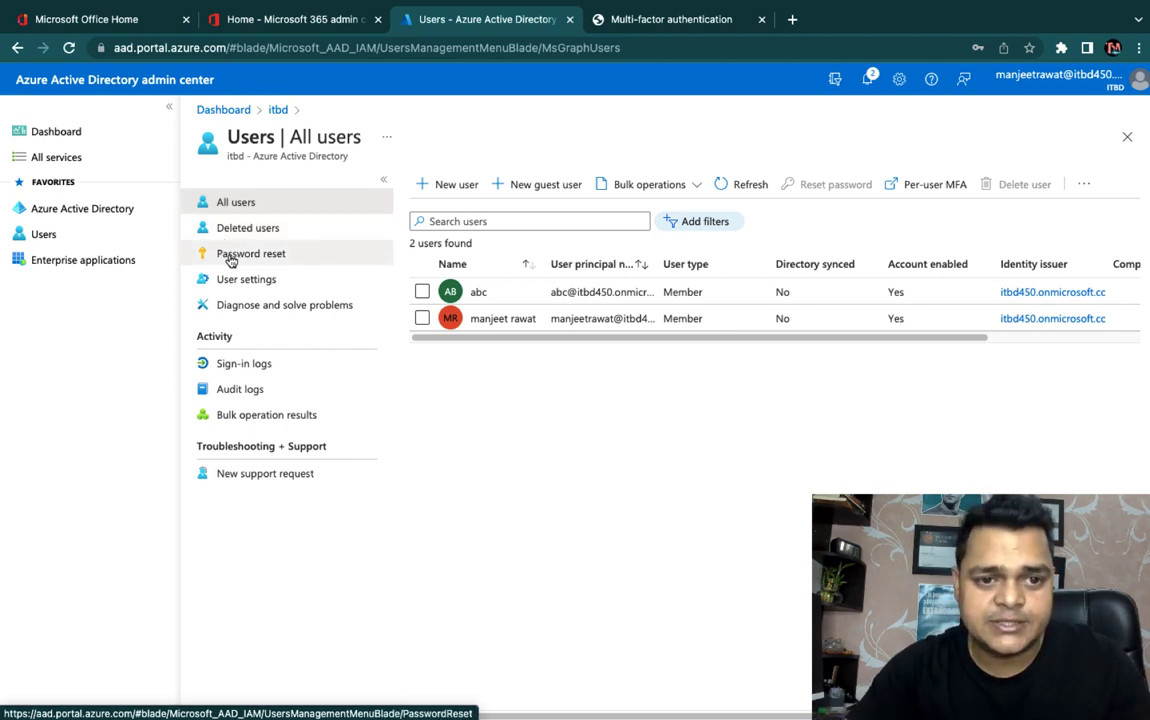
left_click(230, 256)
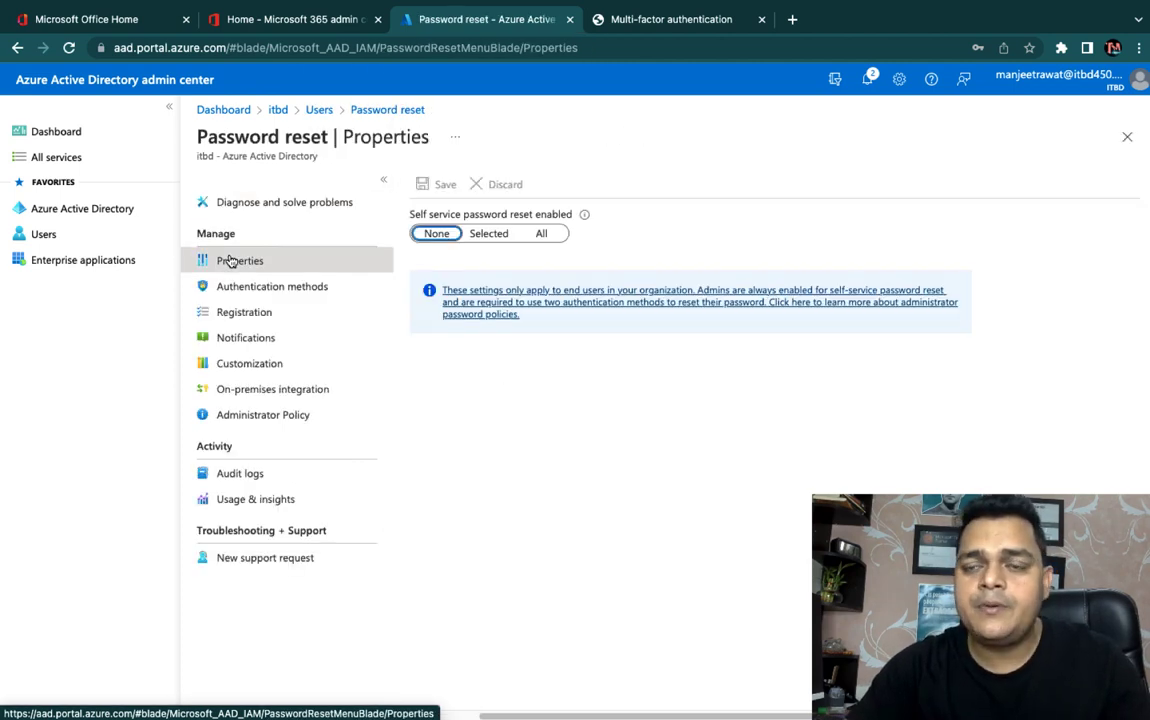
left_click(541, 233)
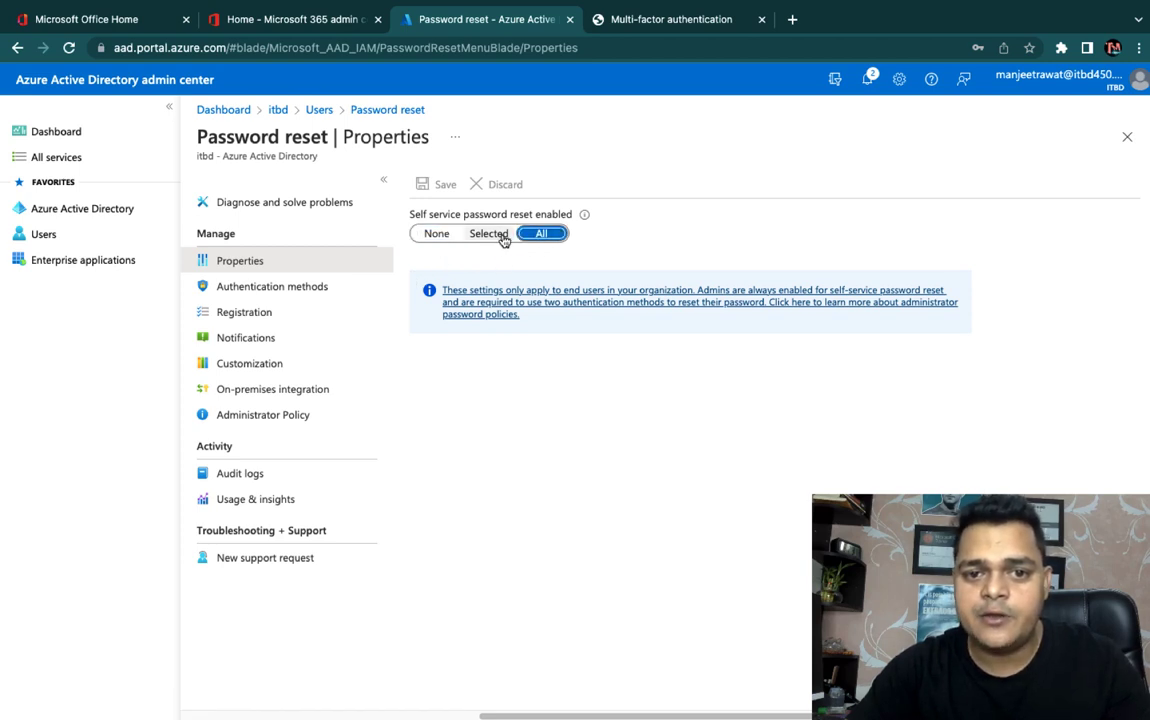
left_click(490, 235)
left_click(540, 236)
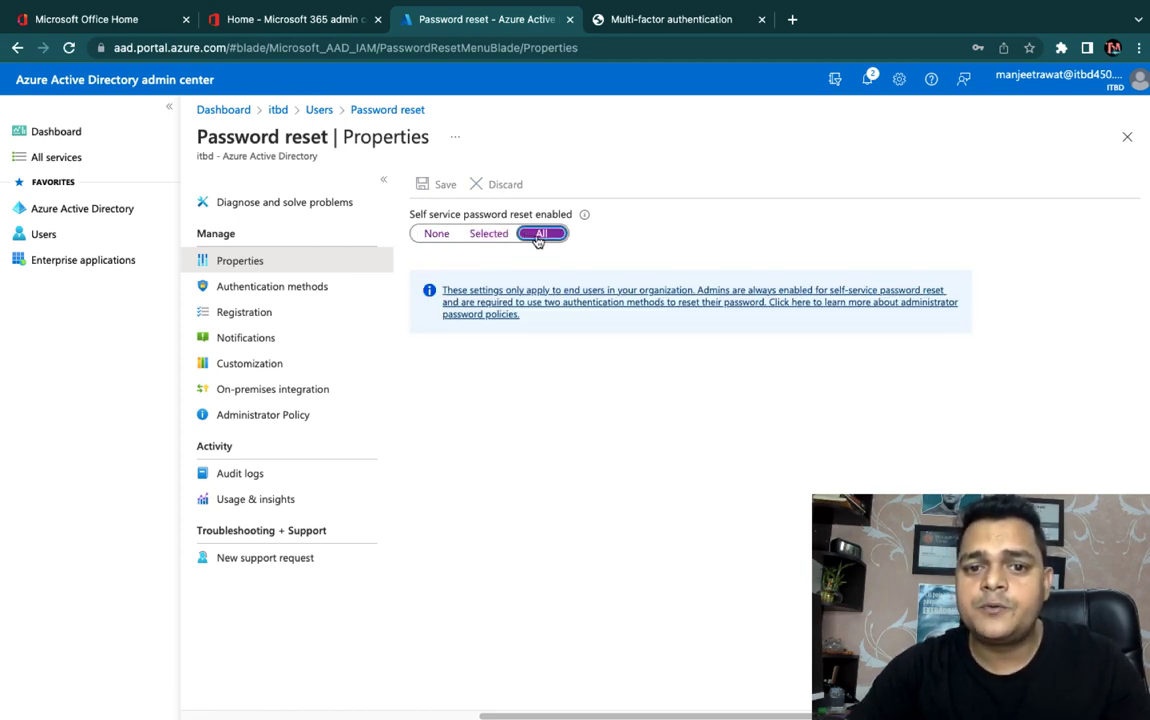
left_click(485, 234)
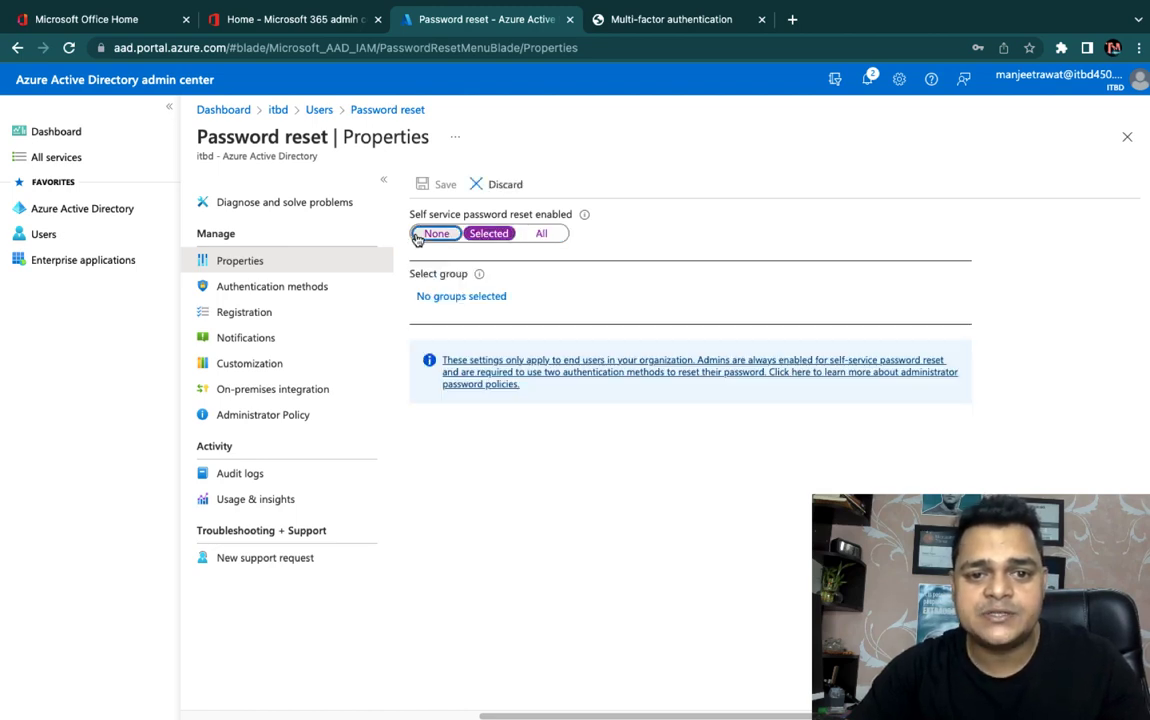
left_click(436, 233)
left_click(440, 184)
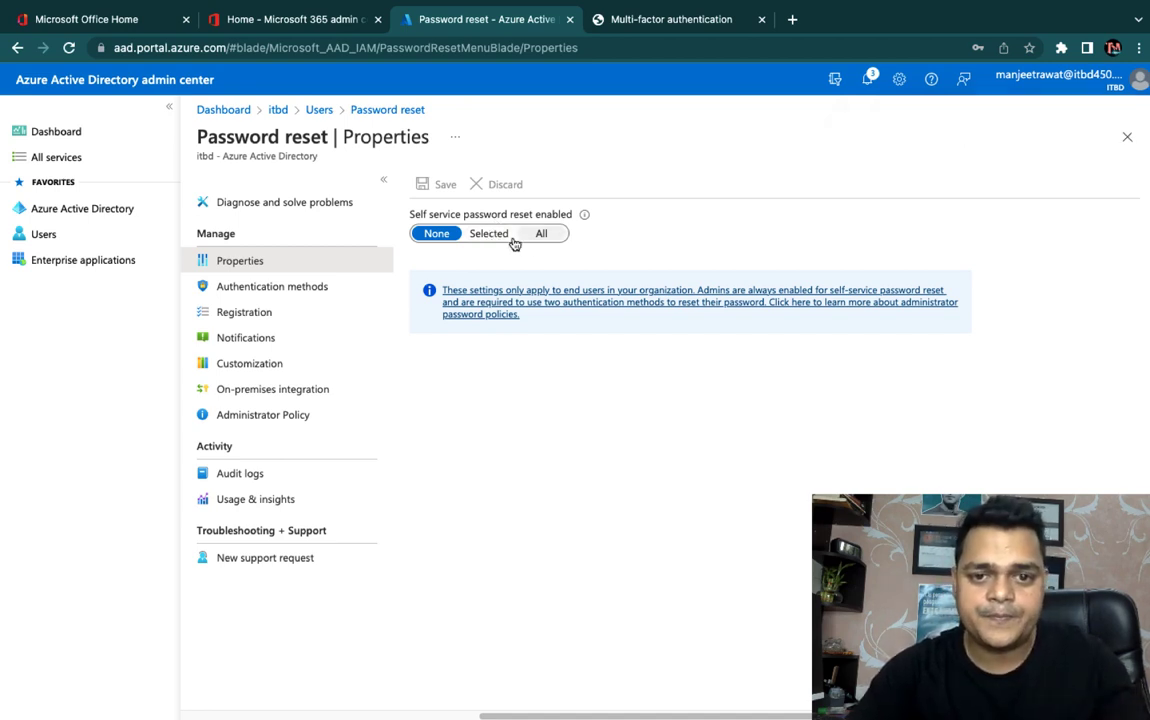
left_click(538, 240)
left_click(424, 187)
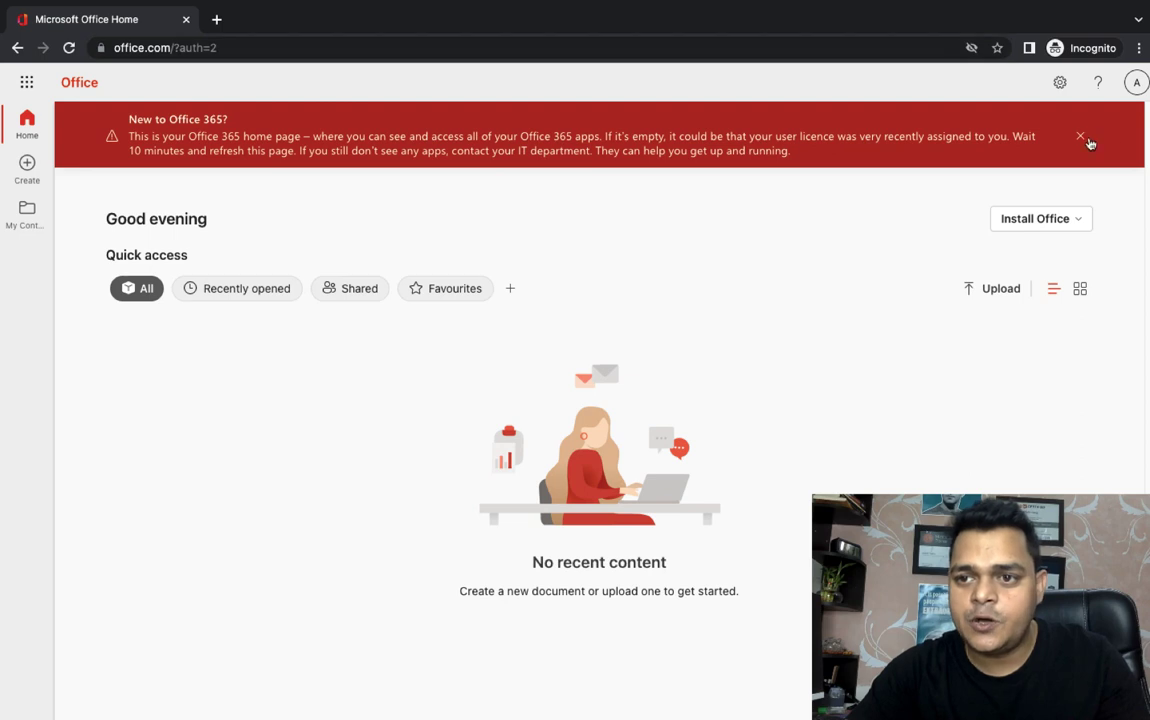
- Dismiss the New to Office 365 banner and sign the user out
left_click(1089, 142)
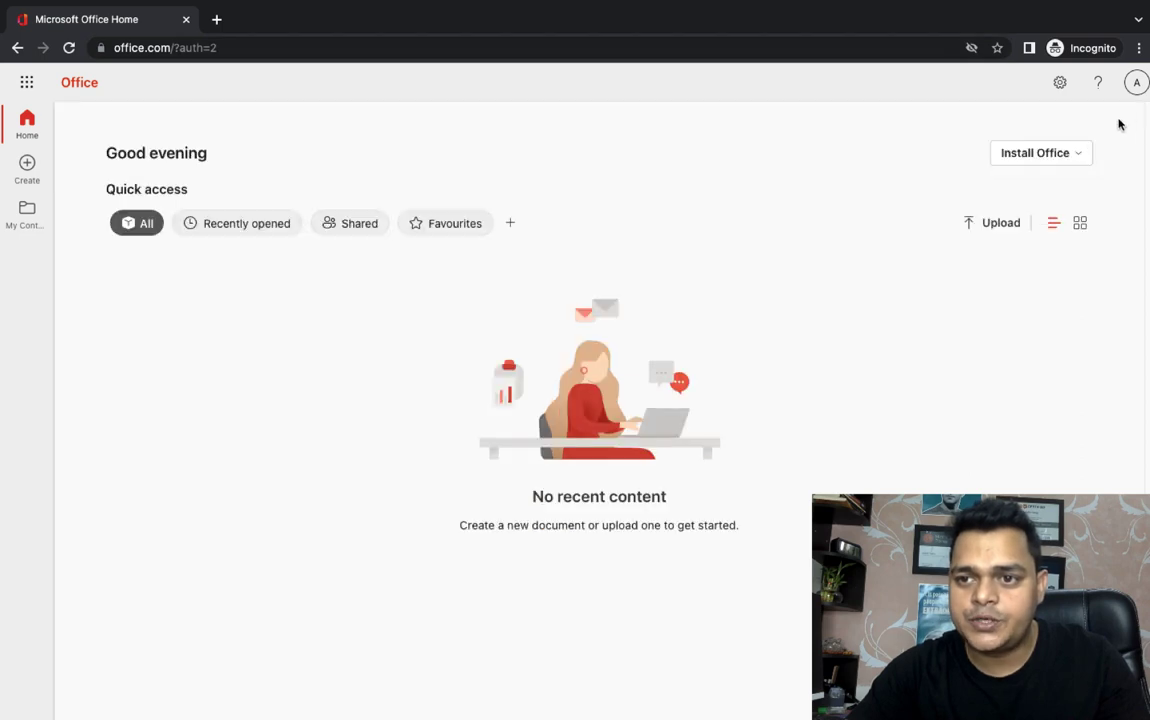
left_click(1136, 82)
left_click(1140, 120)
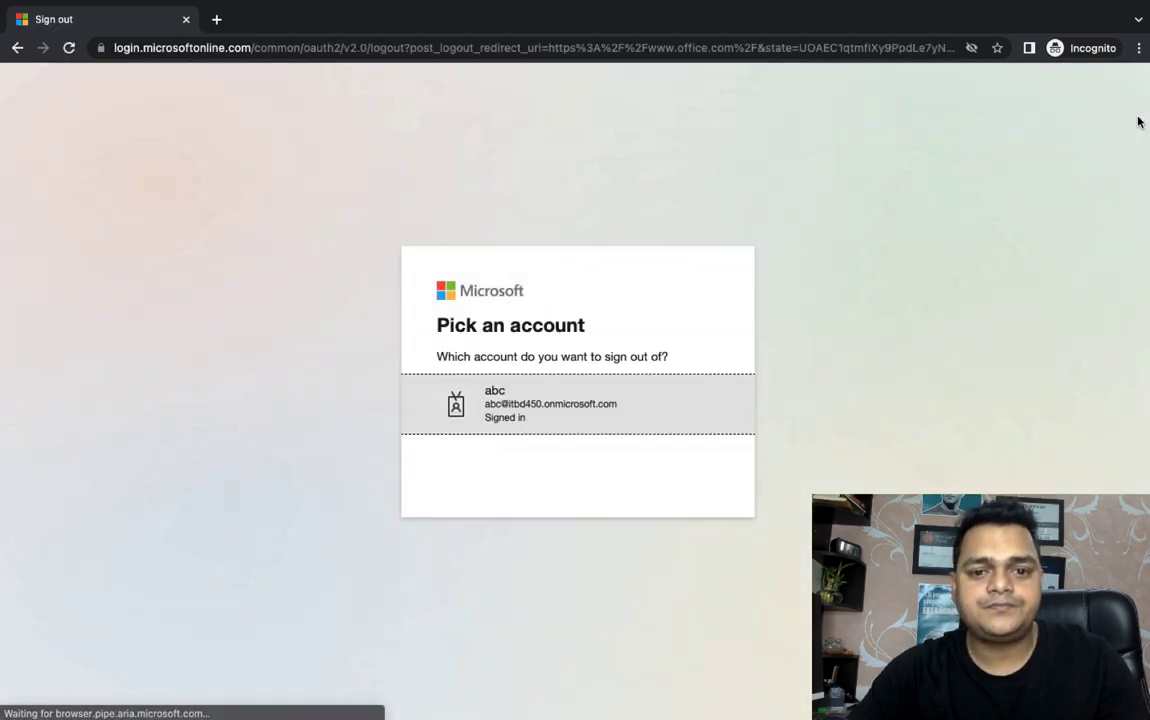
left_click(544, 409)
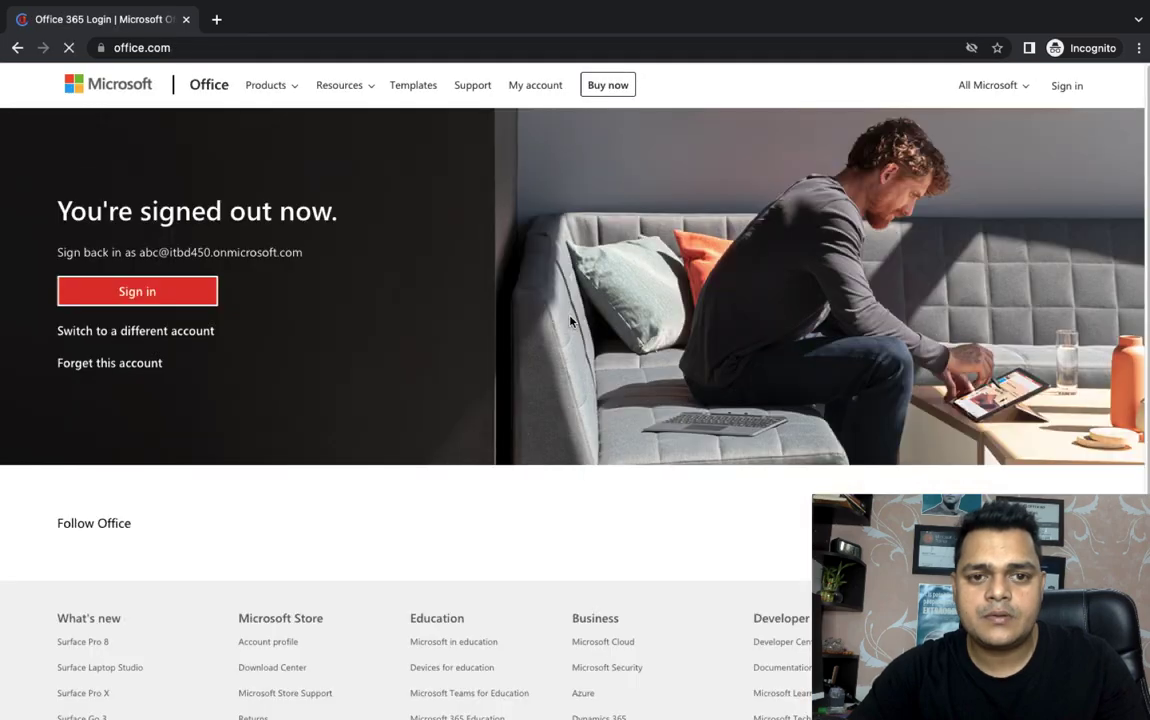
- Sign back in with the password and texted verification code, choosing Yes to stay signed in
left_click(162, 294)
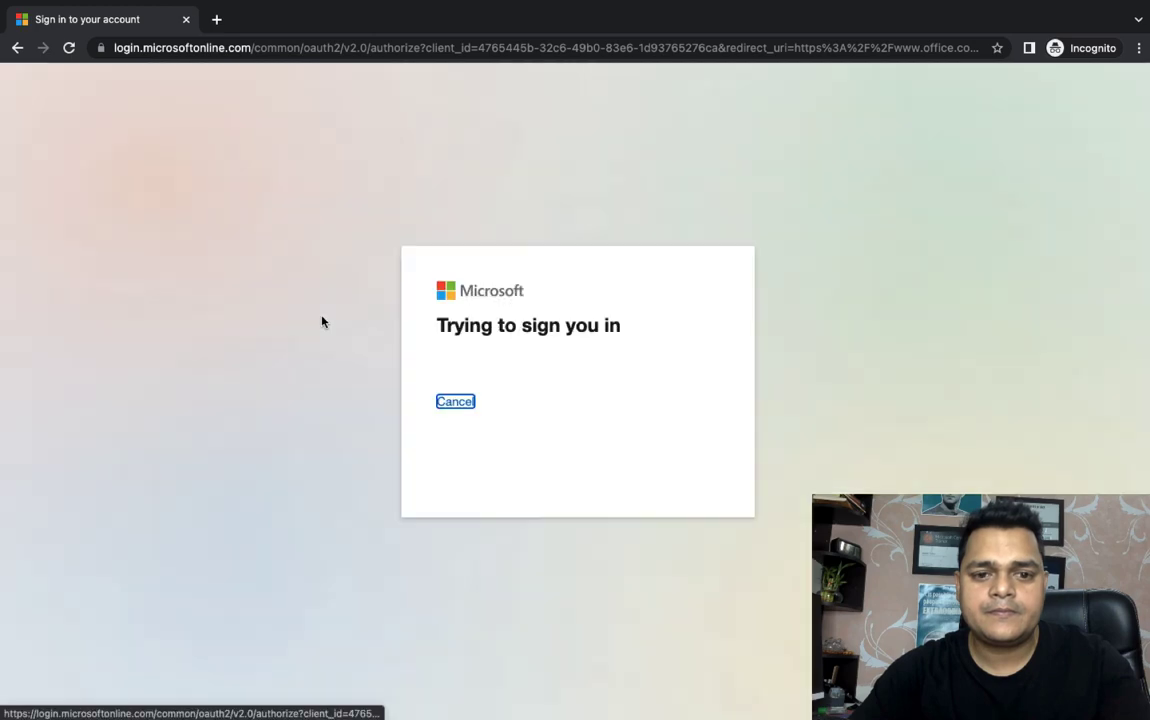
type("•••••••••")
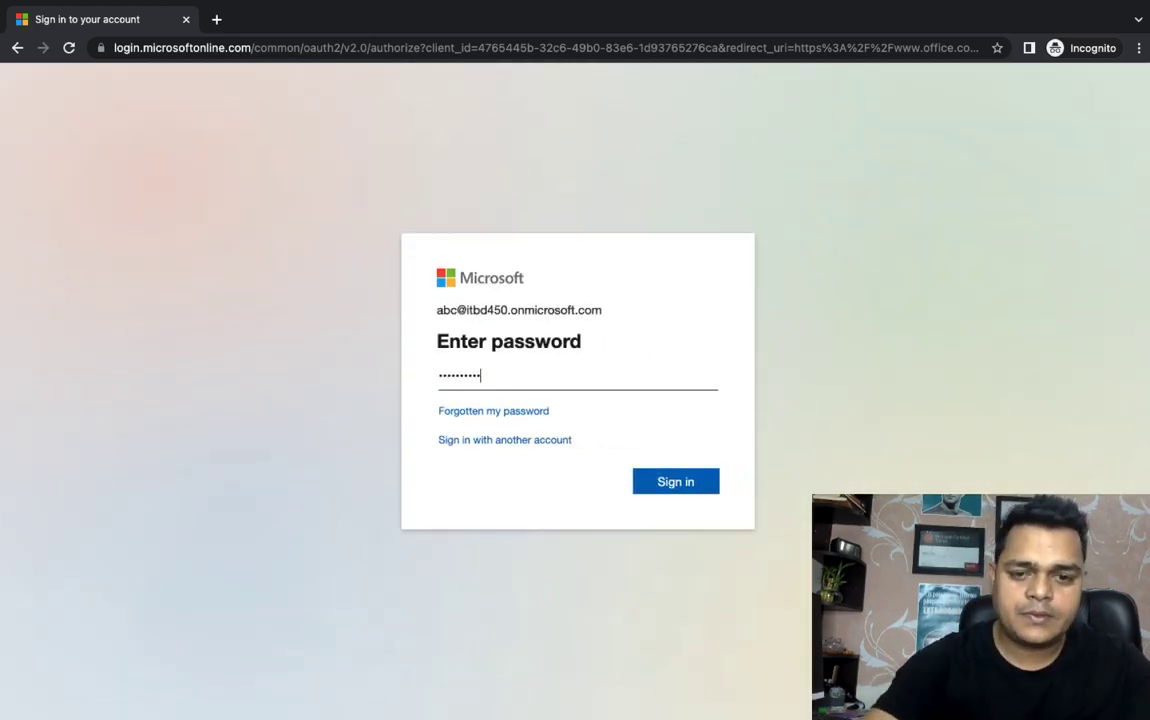
key("Return")
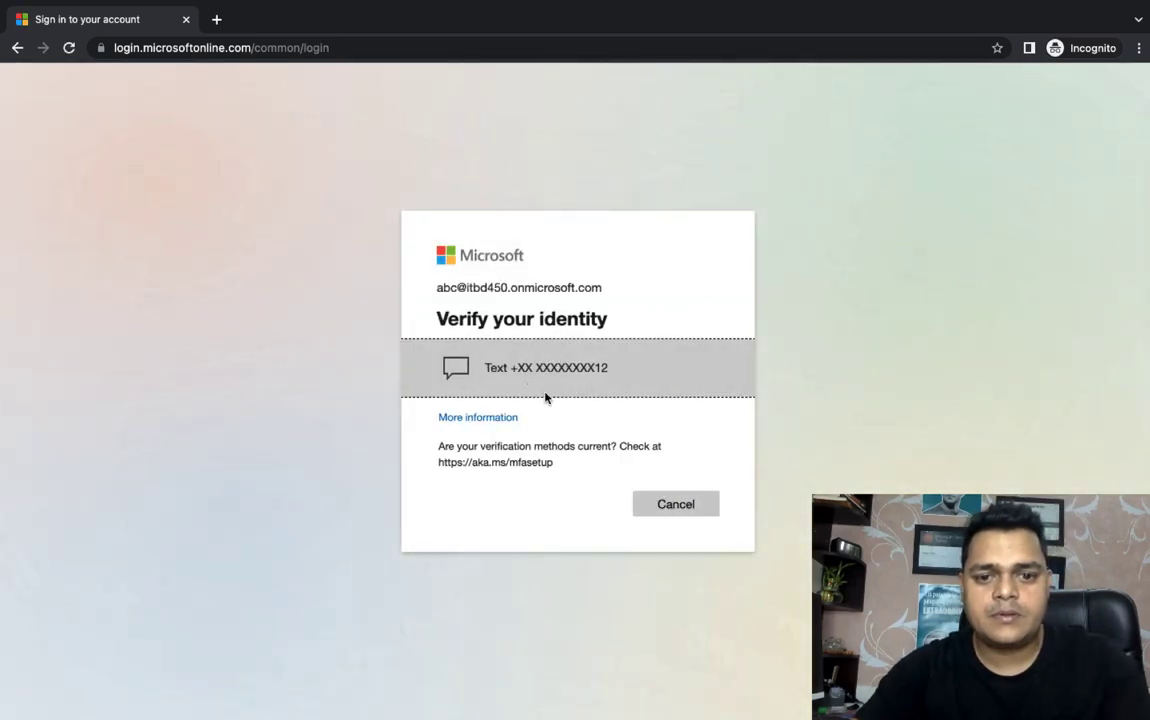
left_click(547, 378)
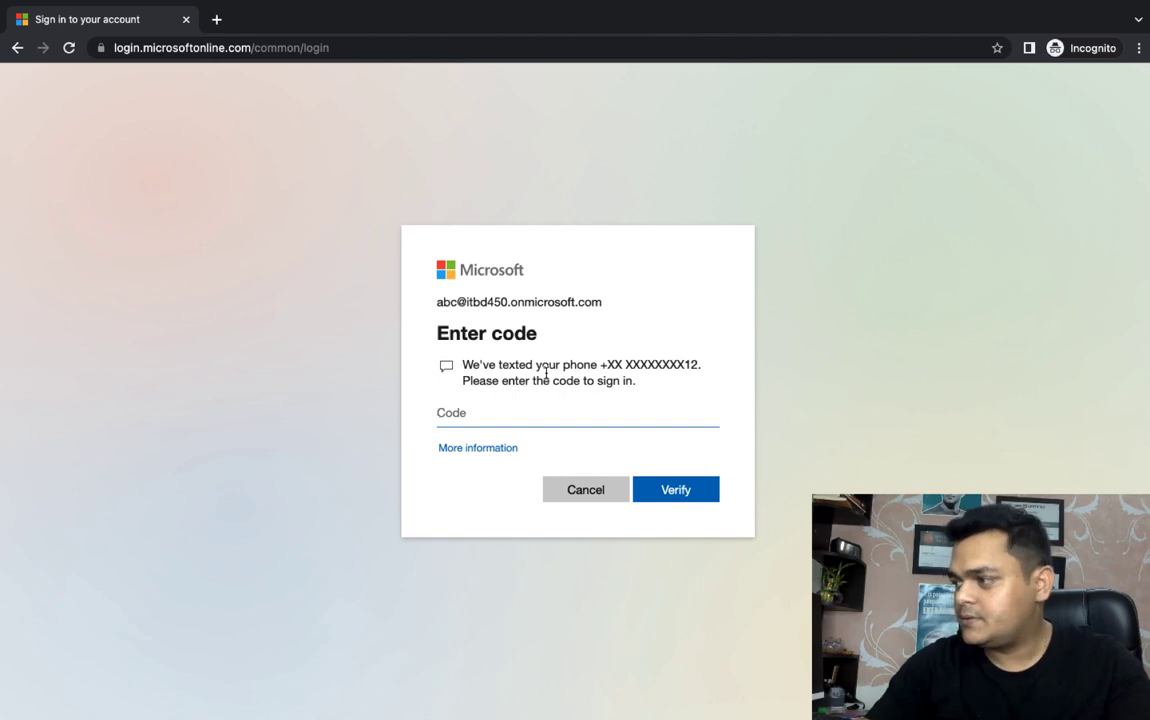
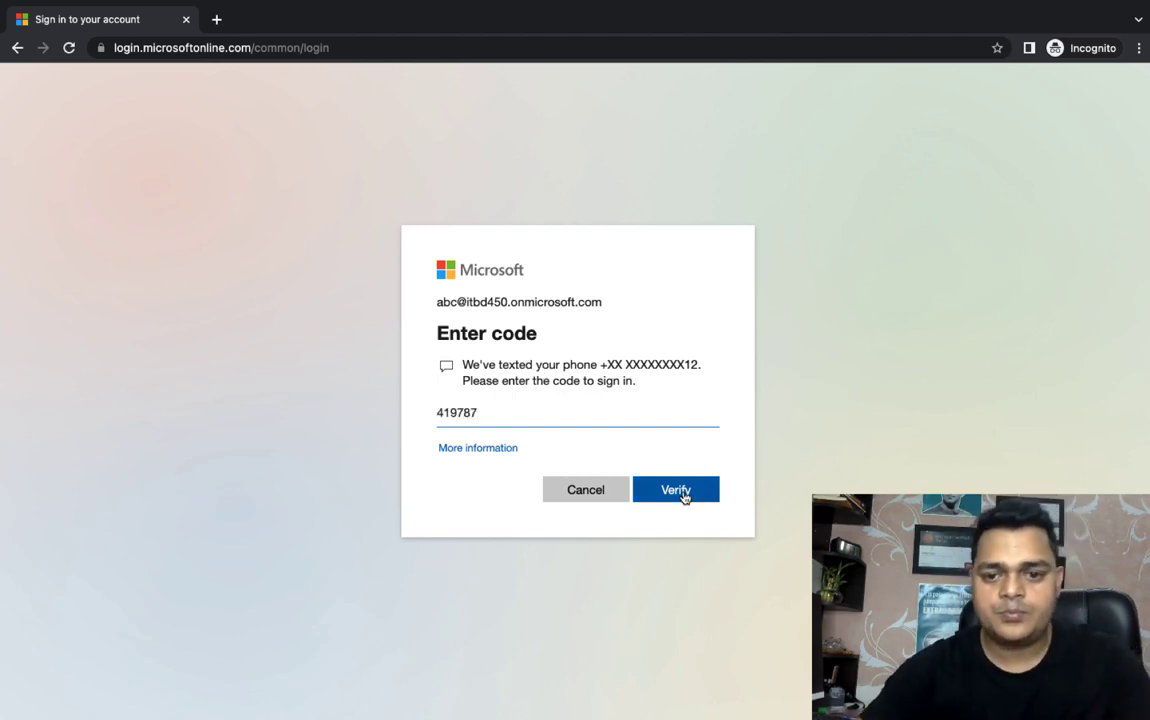
left_click(688, 496)
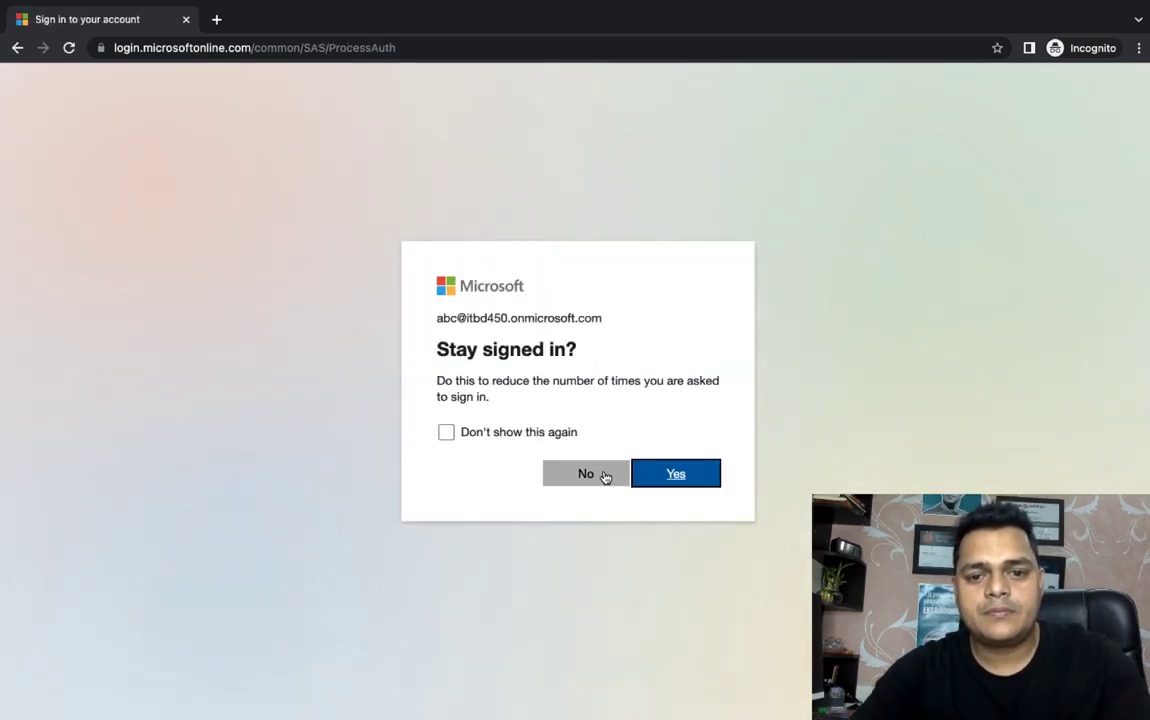
left_click(660, 474)
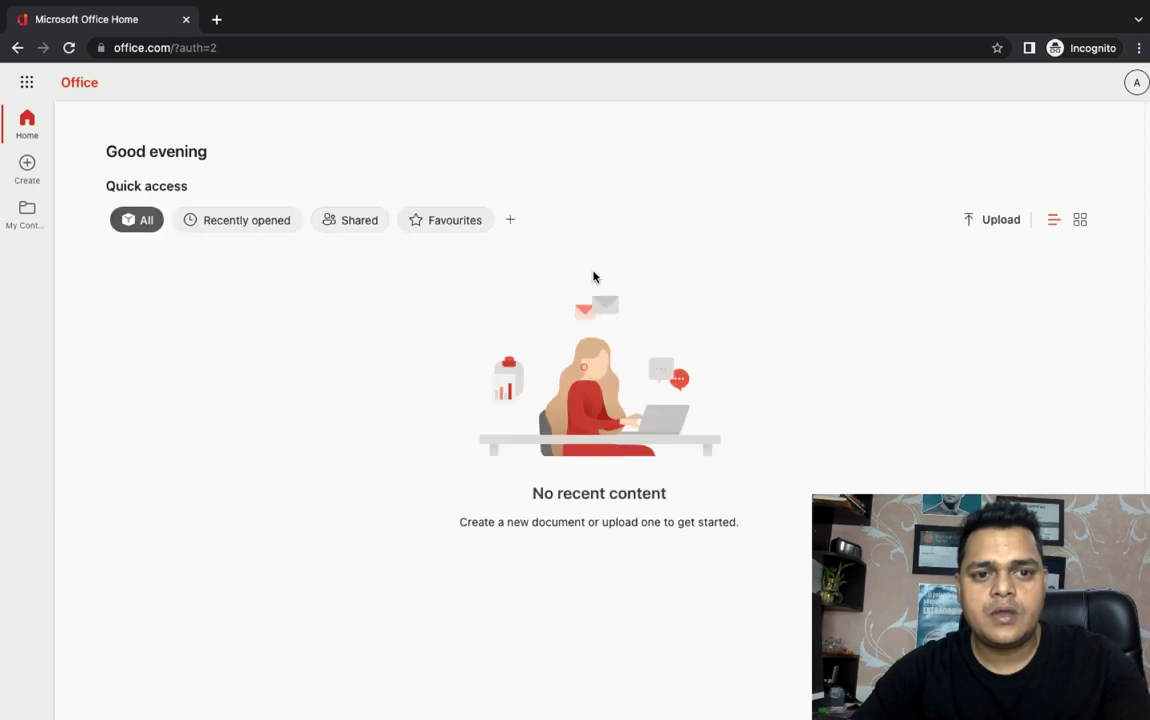
- Sign the test user out from the account menu, restart sign-in, and choose 'Forgotten my password'
left_click(1138, 84)
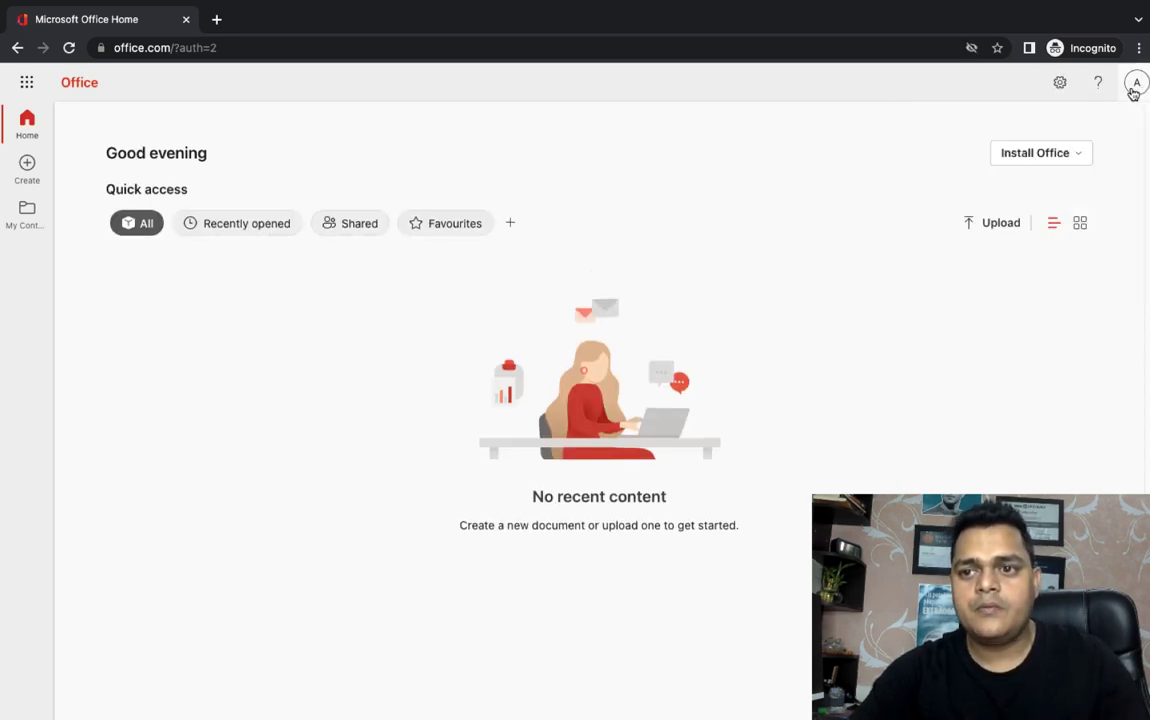
left_click(1137, 85)
left_click(1122, 126)
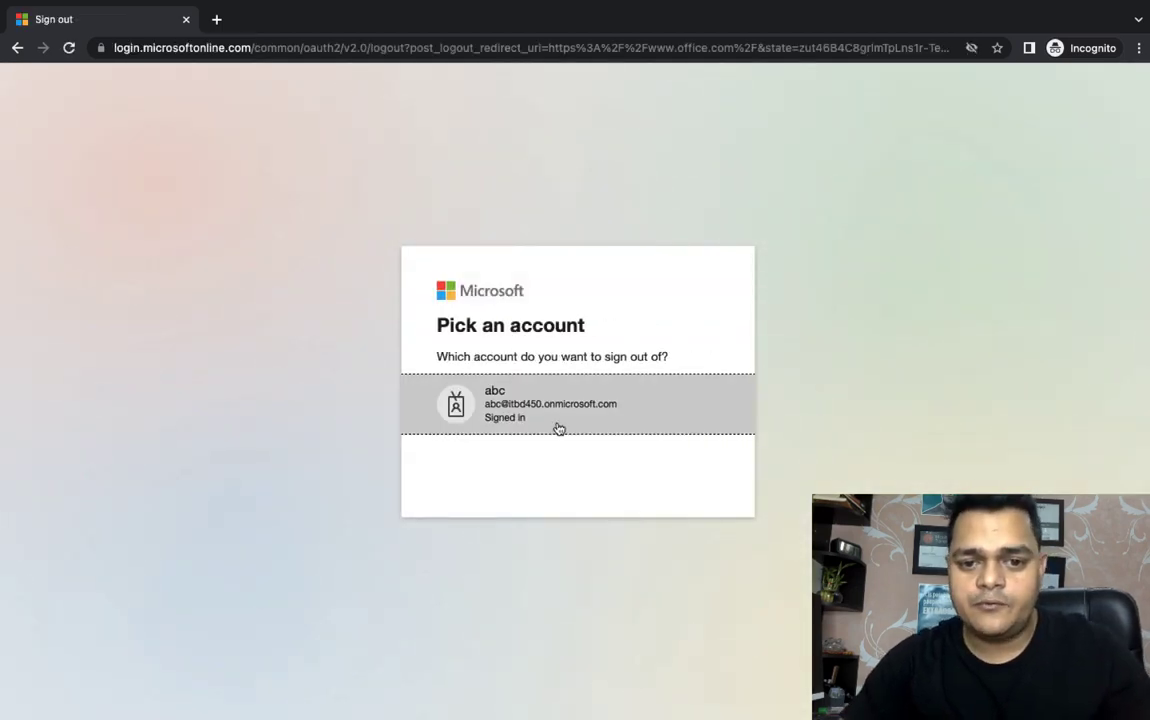
left_click(560, 427)
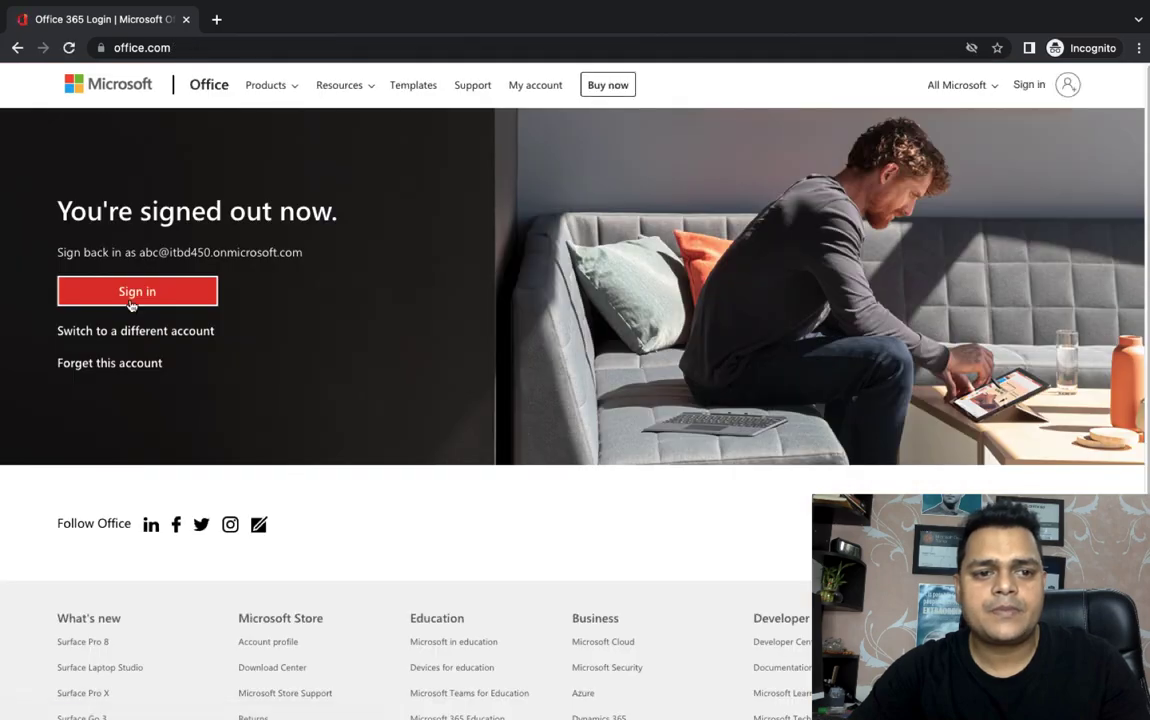
left_click(127, 289)
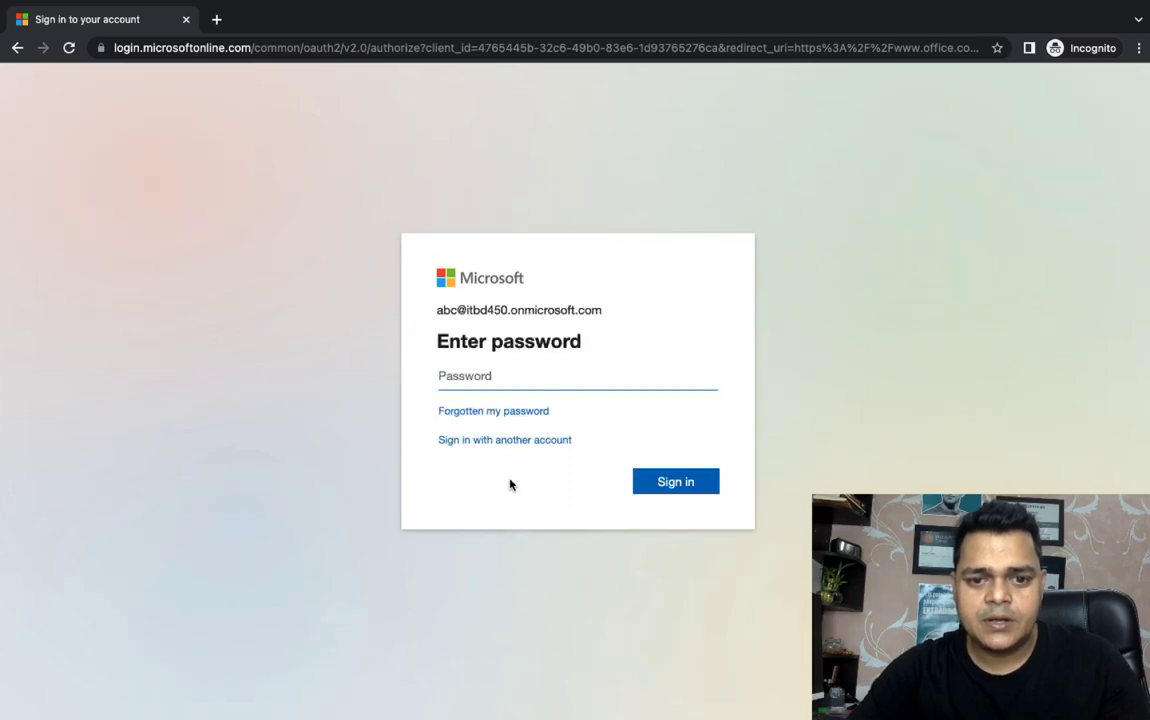
left_click(487, 412)
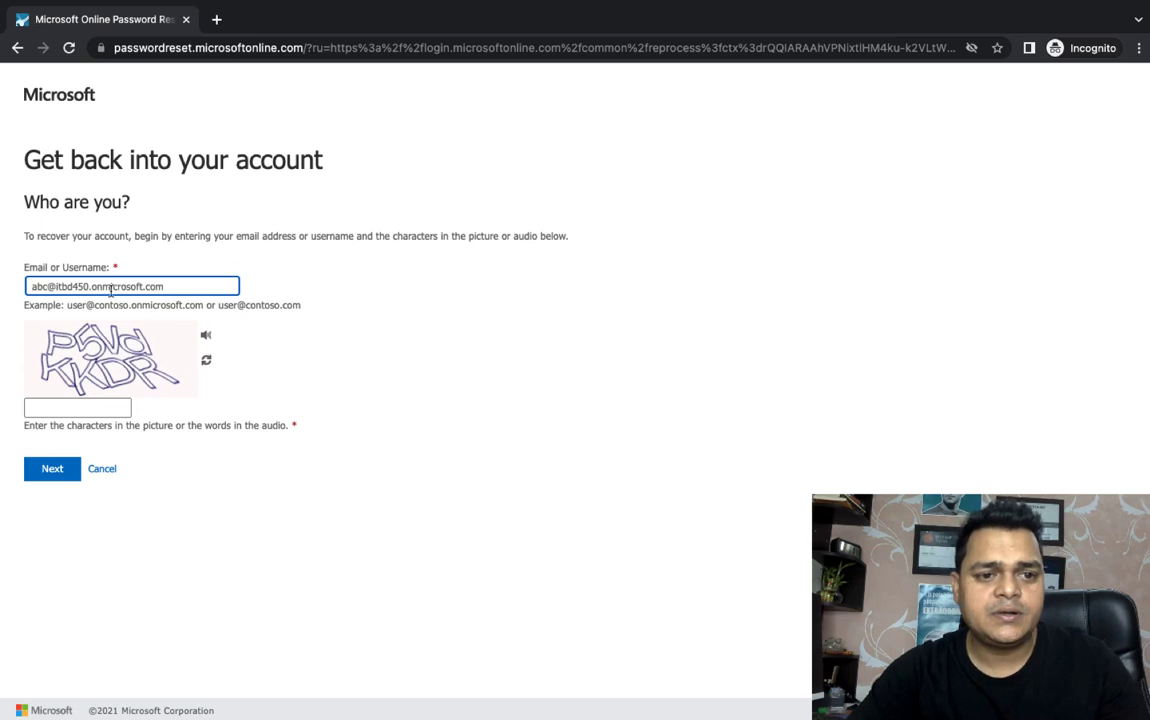
- Pass the captcha and have a verification text sent to the user's phone number
left_click(85, 408)
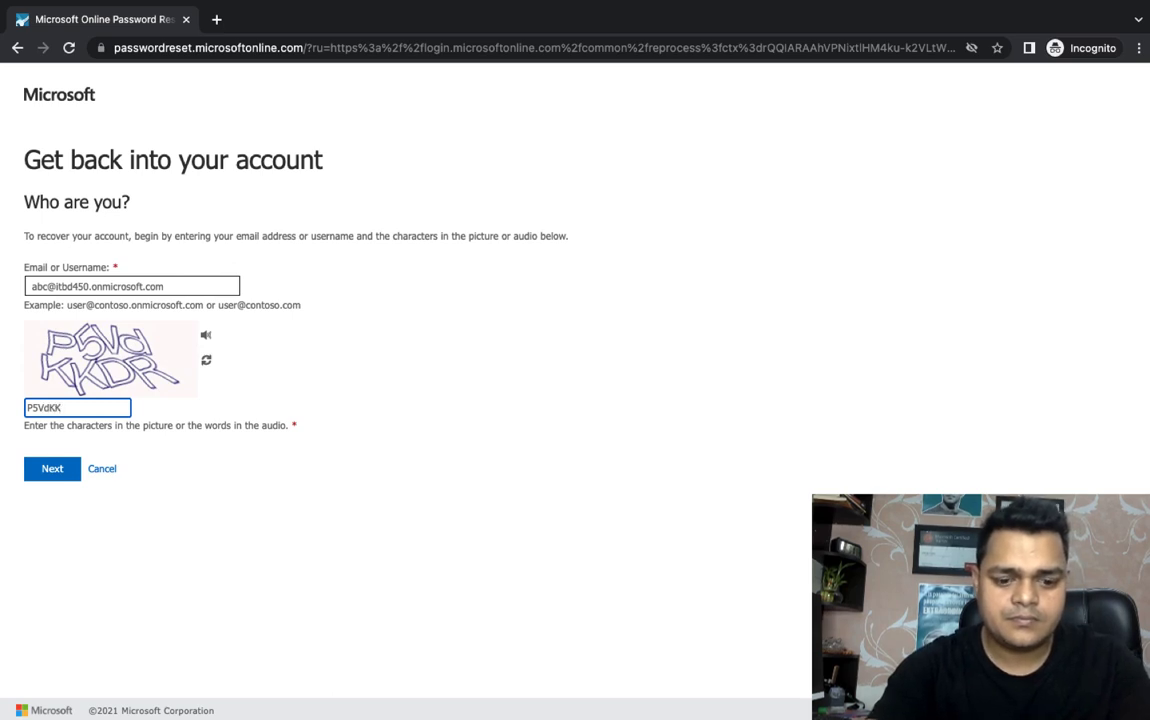
left_click(49, 480)
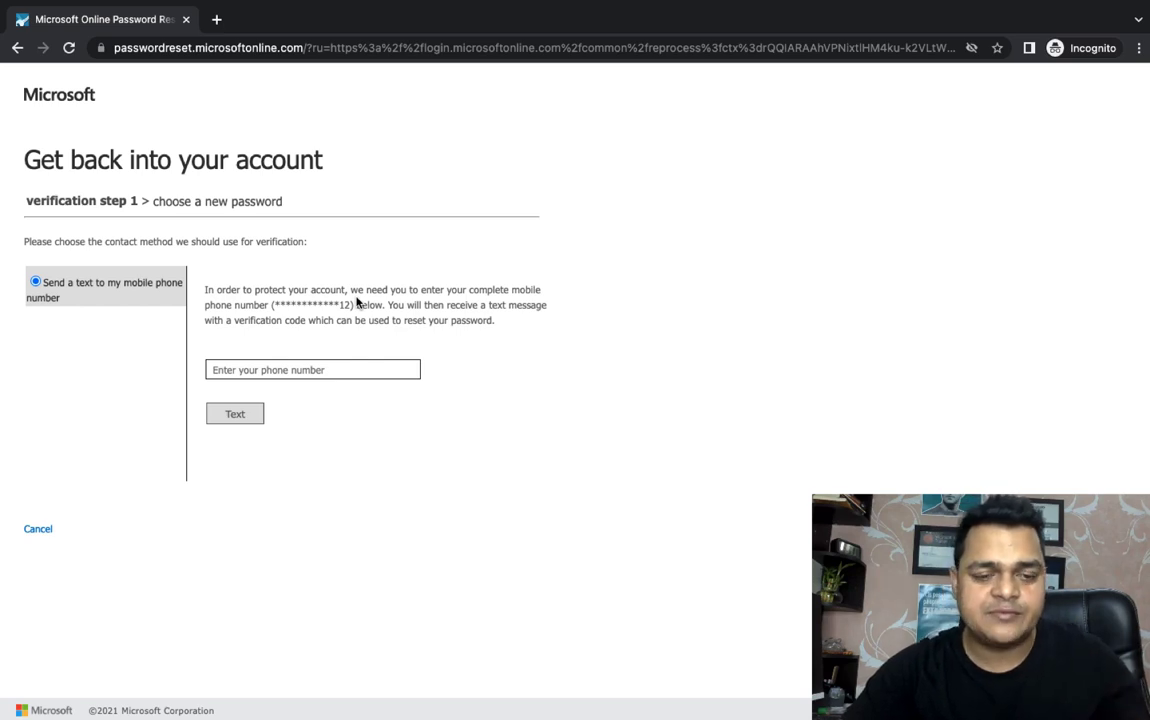
left_click(272, 368)
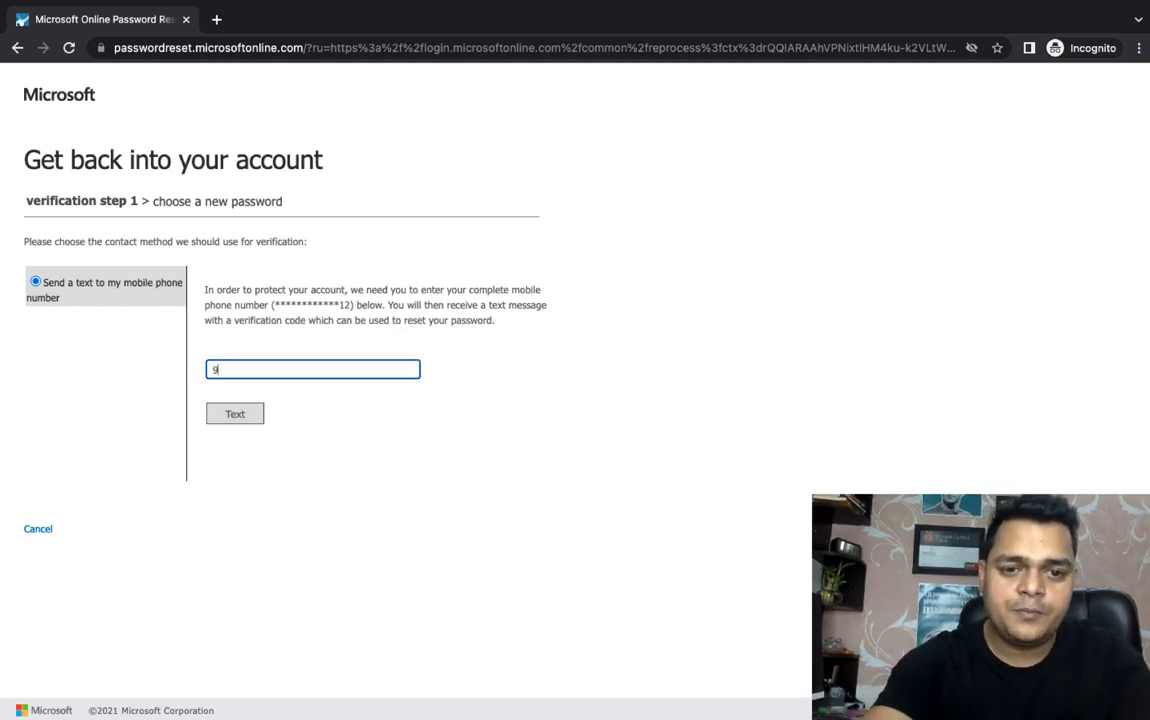
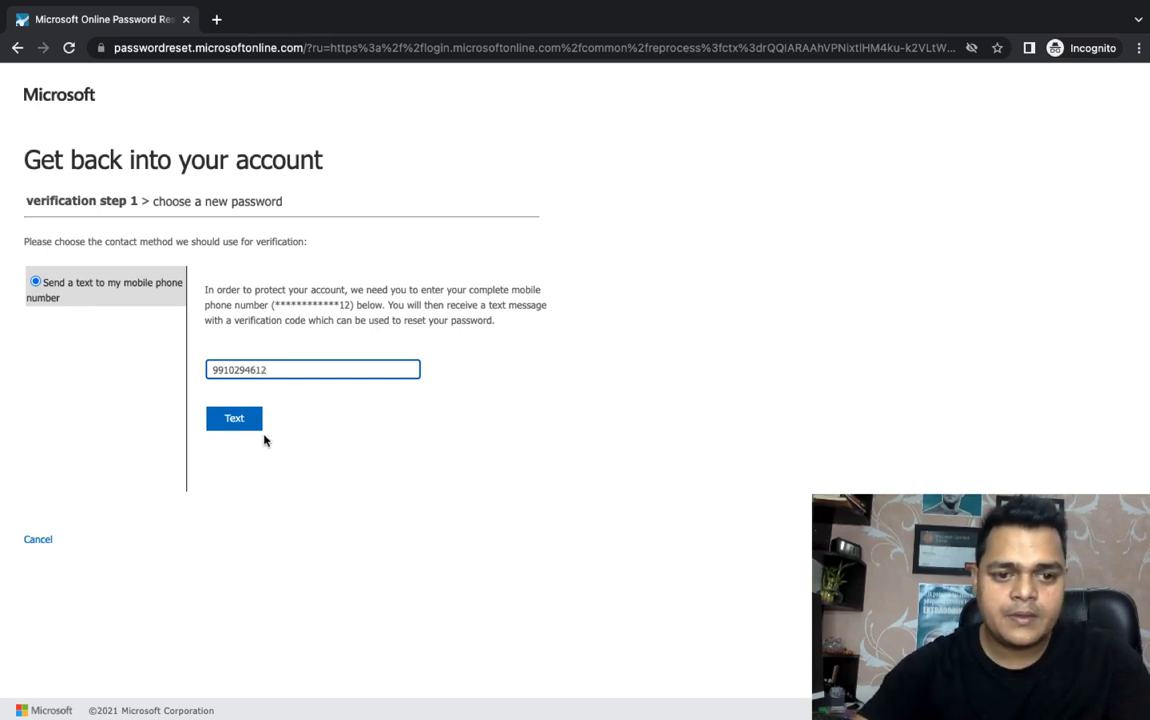
left_click(232, 421)
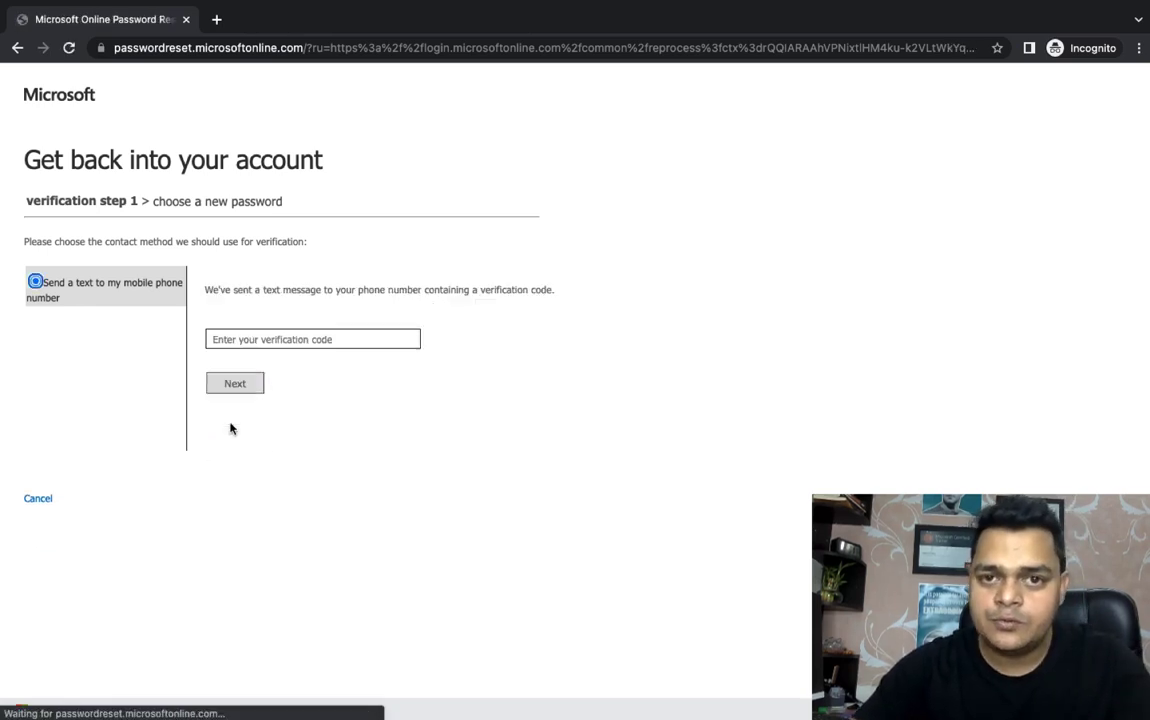
- Enter the texted verification code to reach the new-password form
left_click(262, 338)
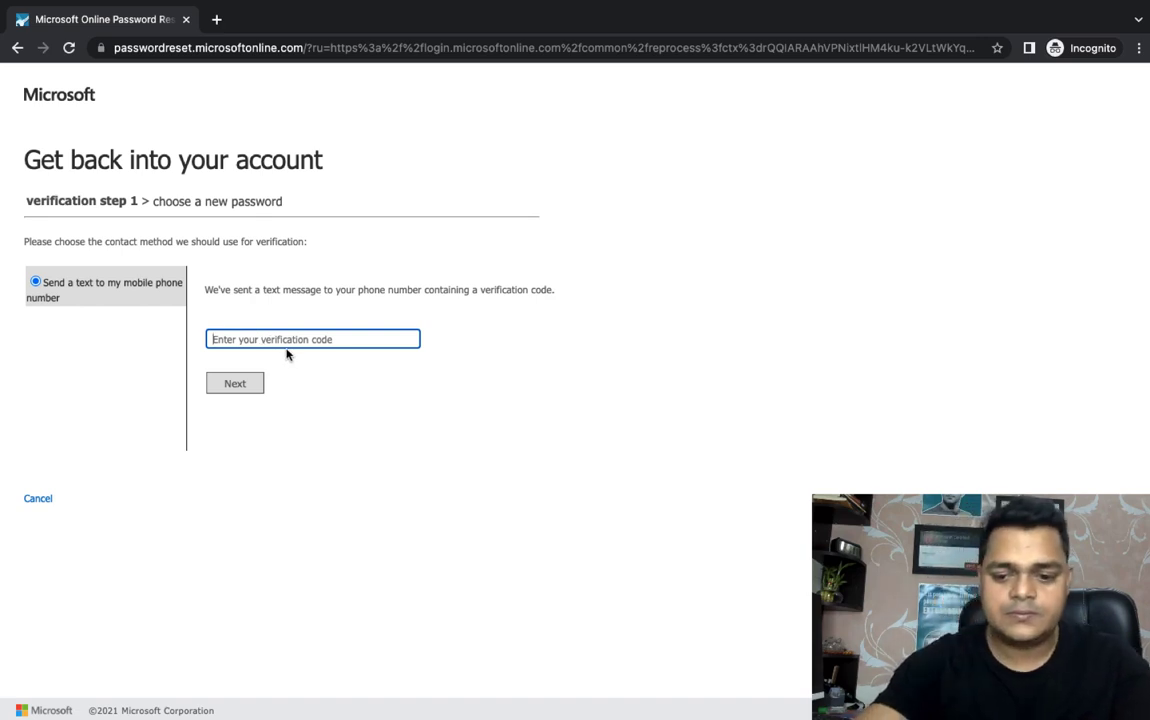
left_click(251, 390)
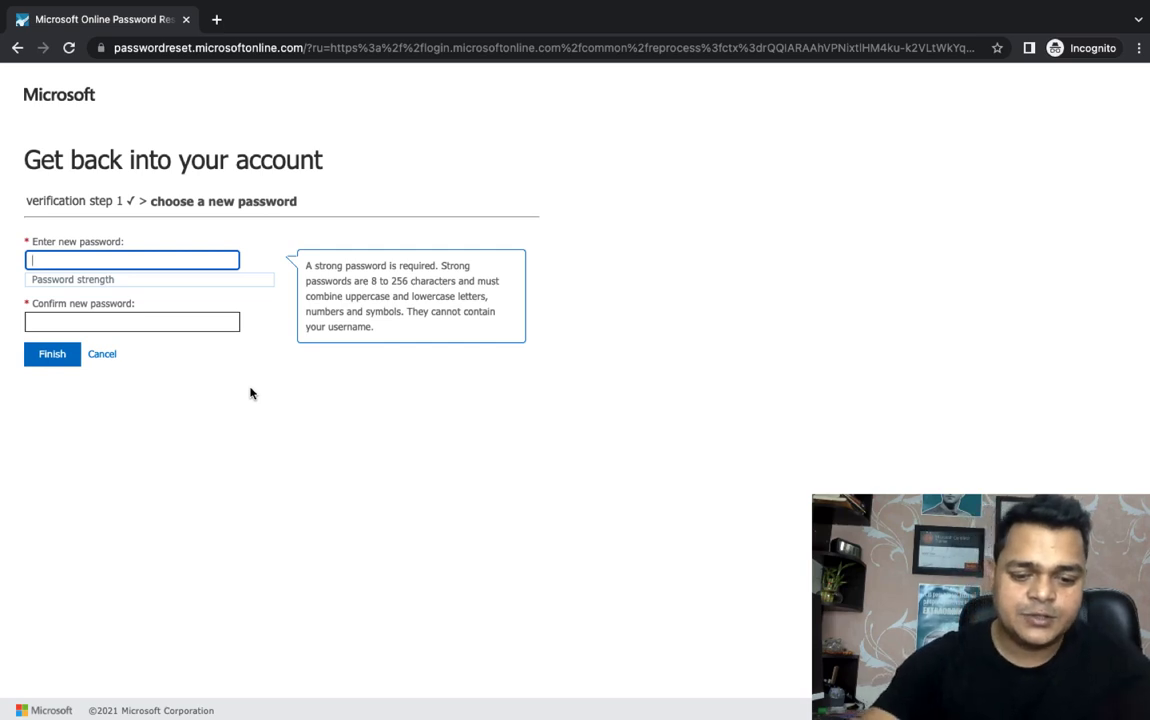
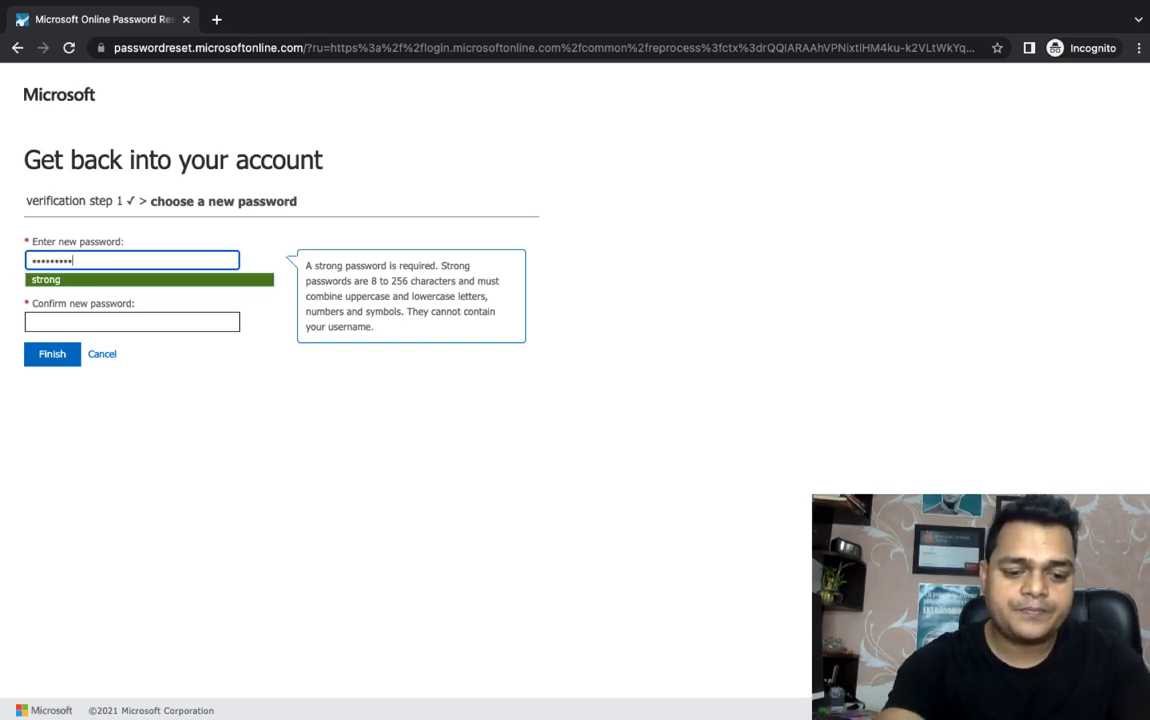
- Enter and confirm a new account password and submit it; it gets rejected as too guessable
key("Tab")
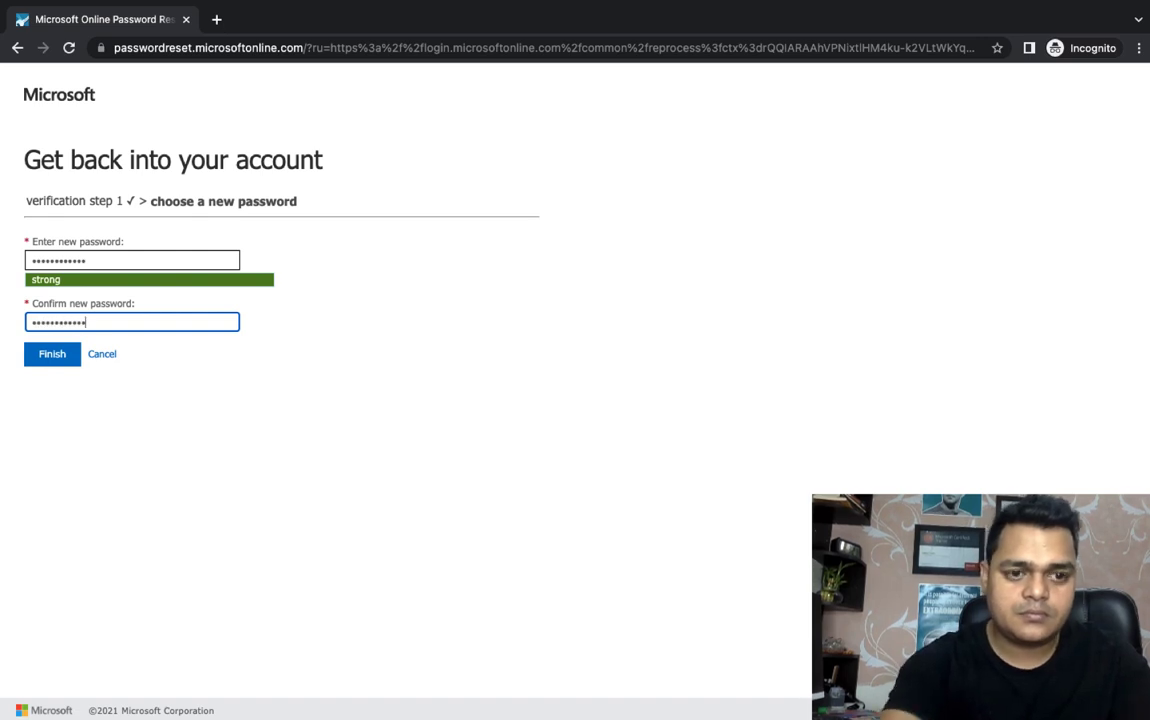
left_click(50, 352)
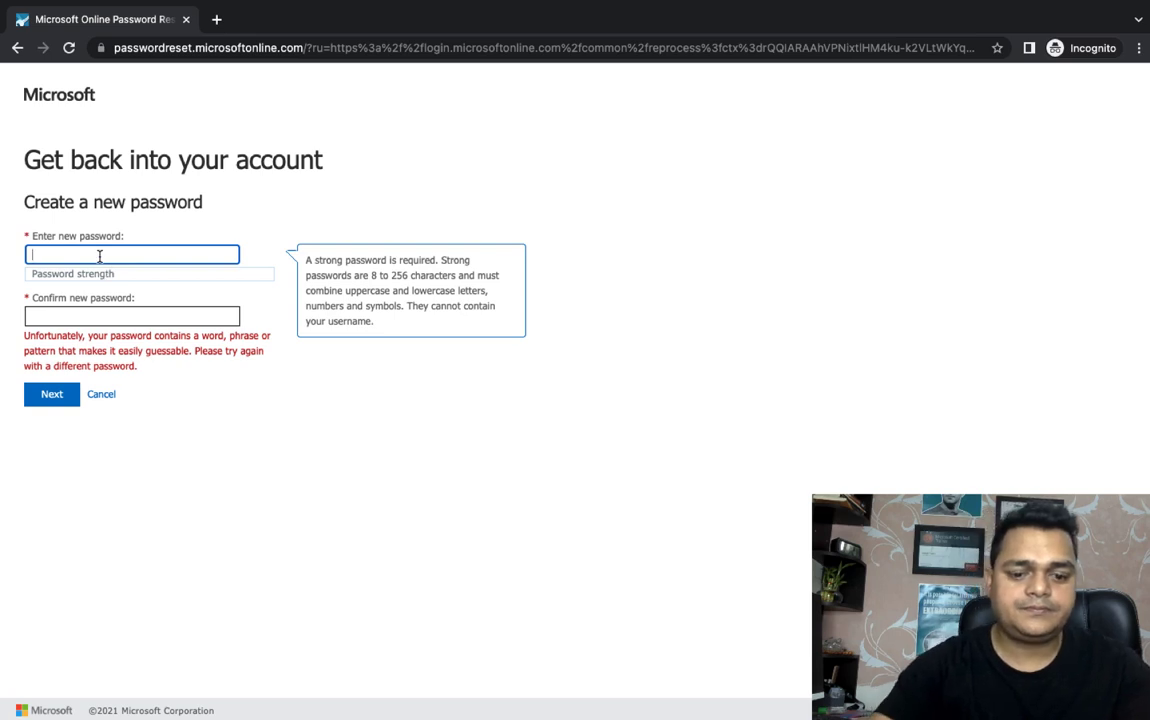
- Enter a different strong password in both fields and submit it so the reset succeeds
key("Tab")
left_click(52, 393)
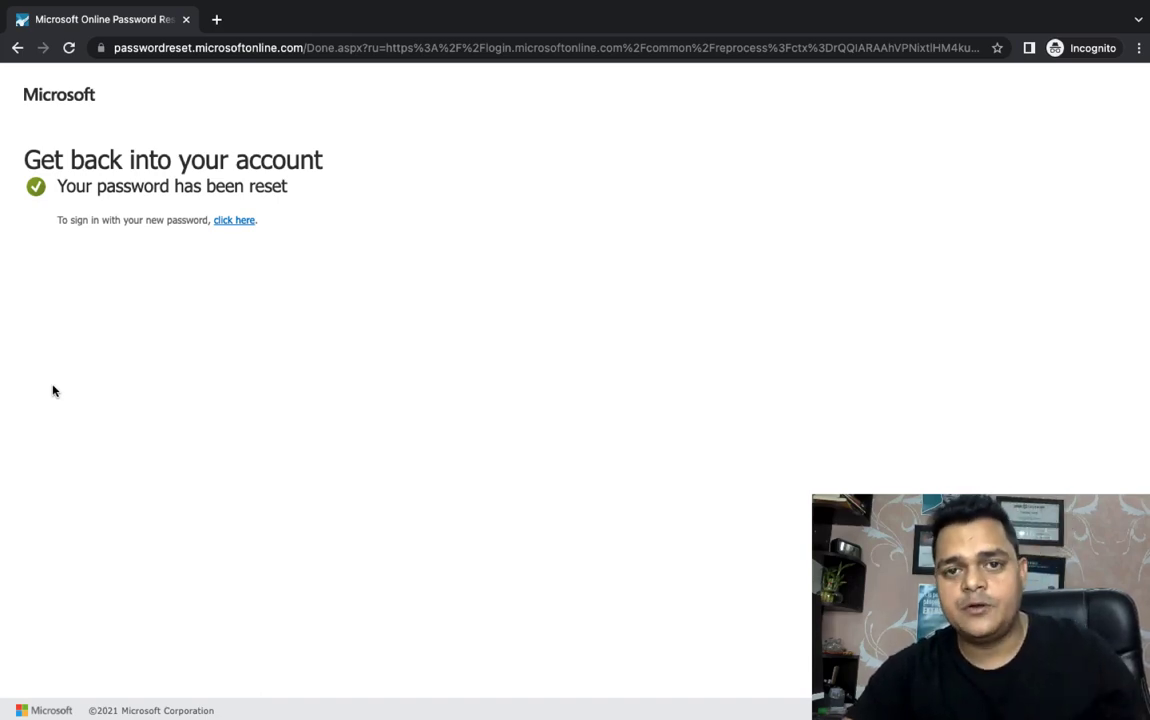
key("ctrl+Left")
key("ctrl+Left")
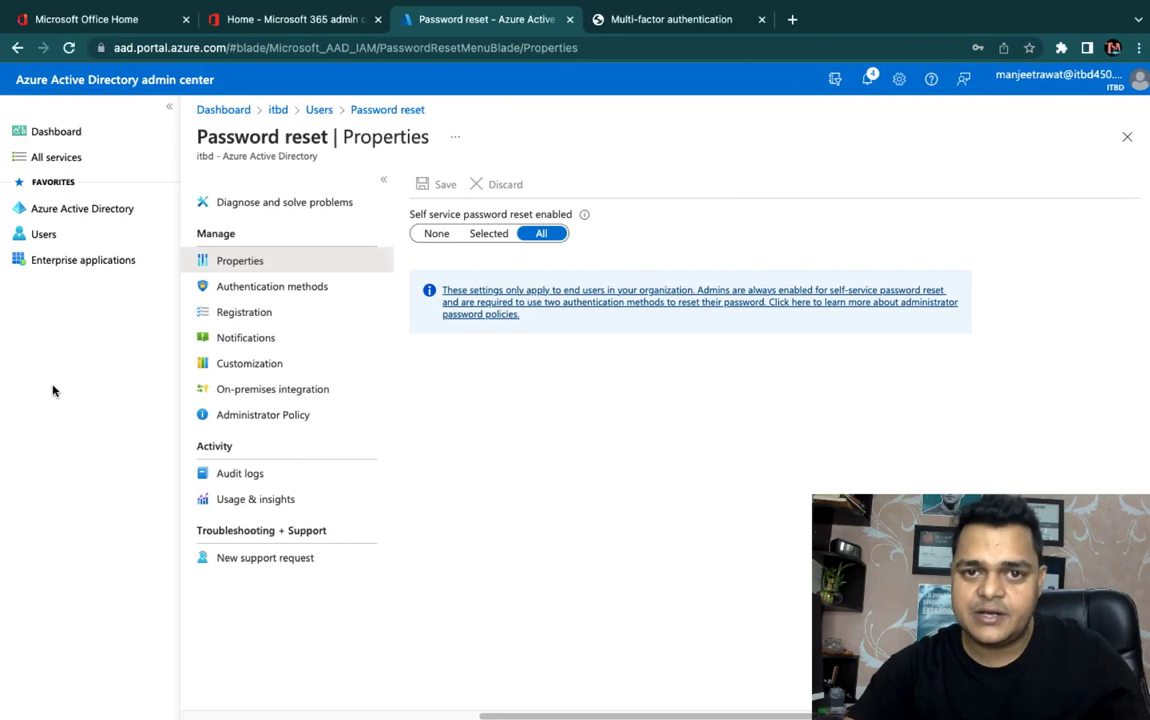